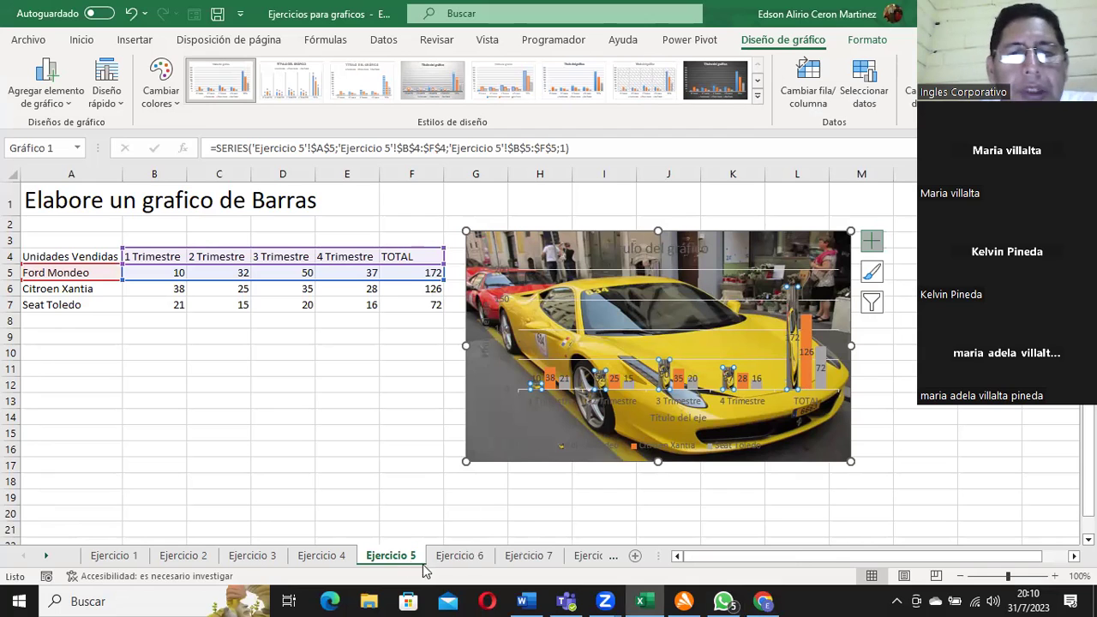
- On the Ejercicio 6 sheet, select the TV and RADIO data in A8:E10 and bring up the Líneas chart types
left_click(459, 556)
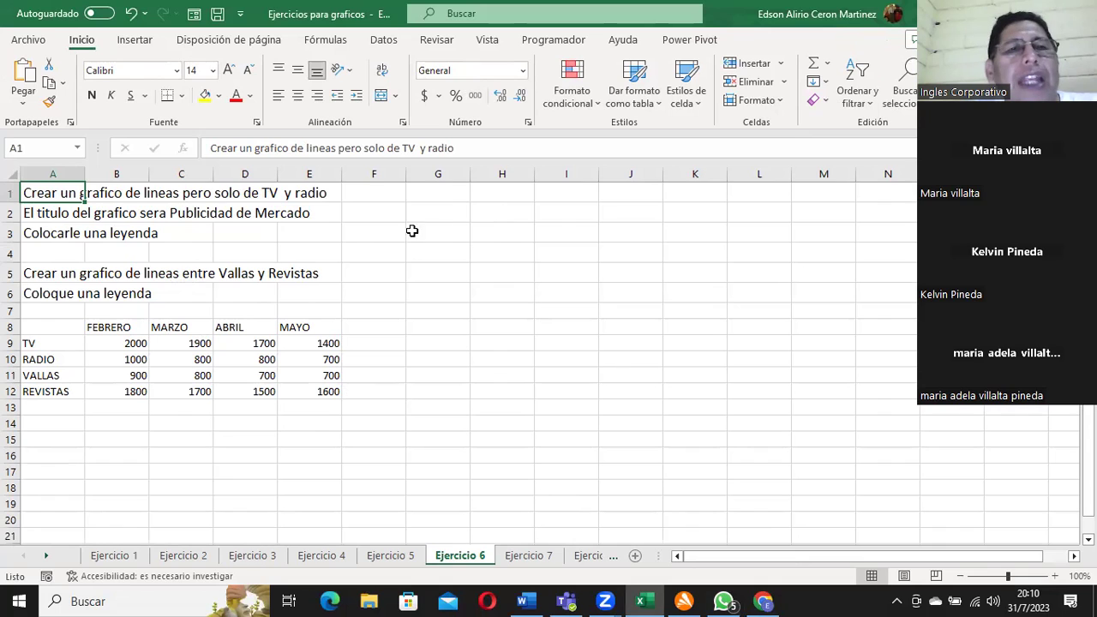
left_click_drag(42, 326, 330, 358)
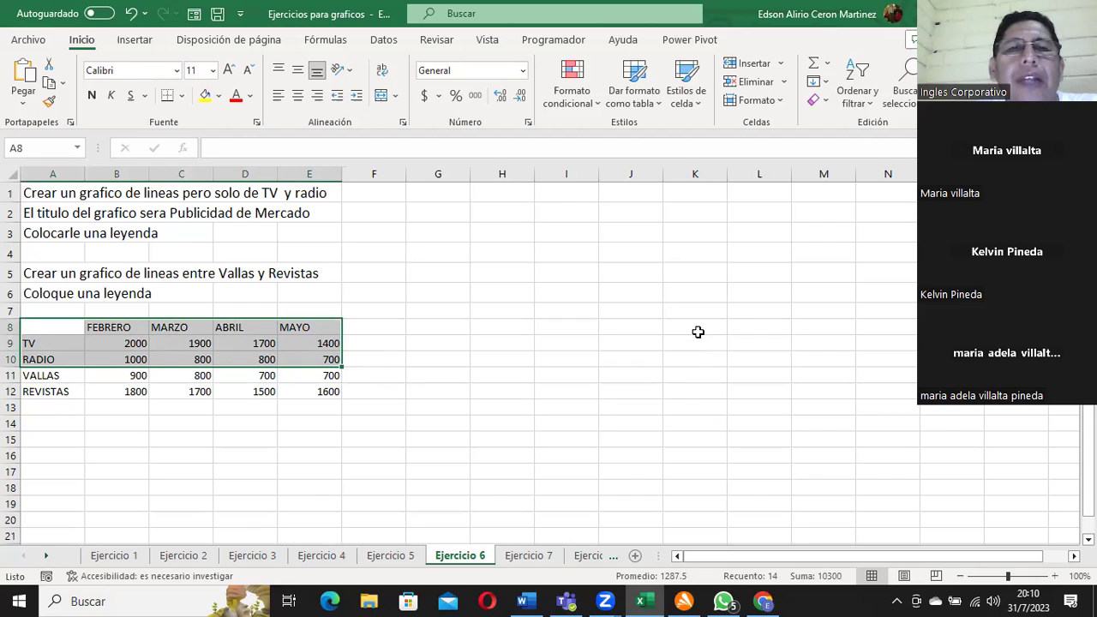
left_click(135, 41)
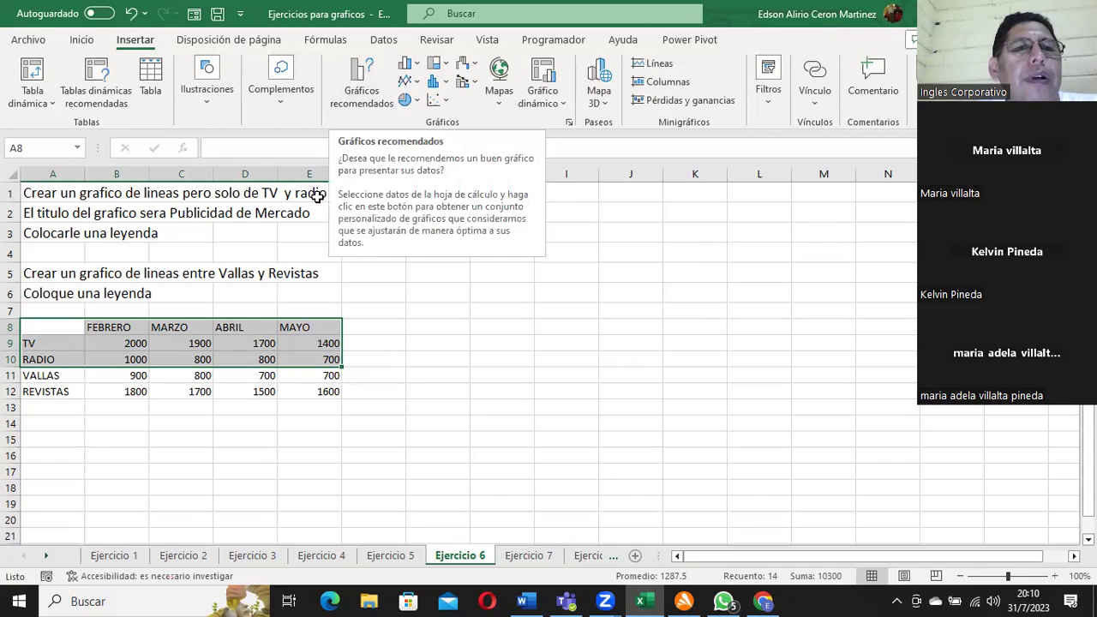
left_click(371, 77)
left_click(365, 73)
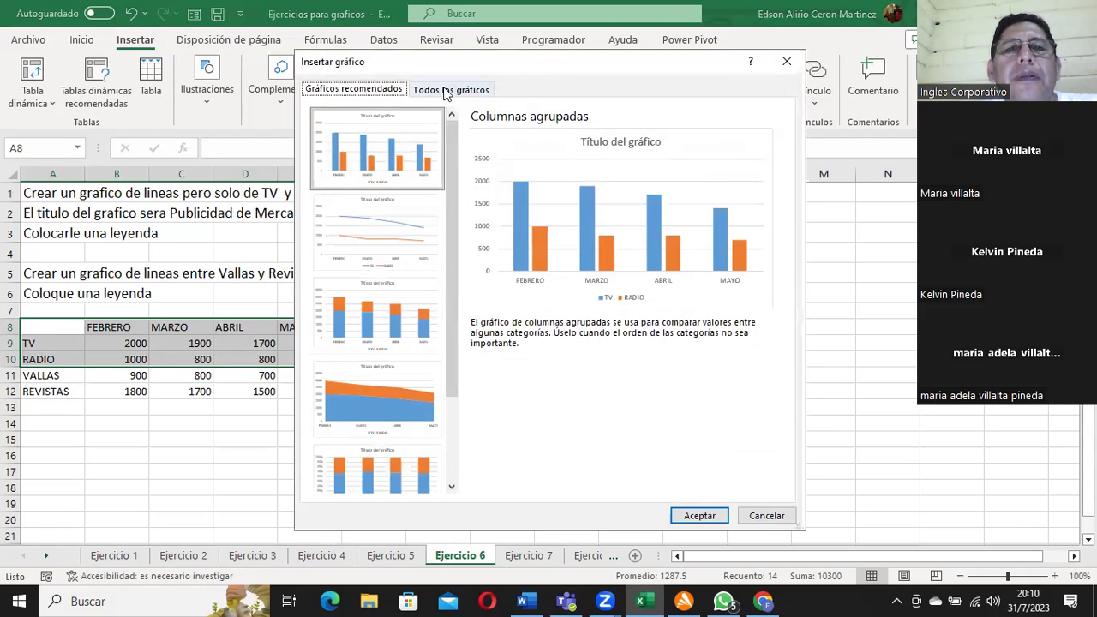
left_click(449, 90)
left_click(361, 173)
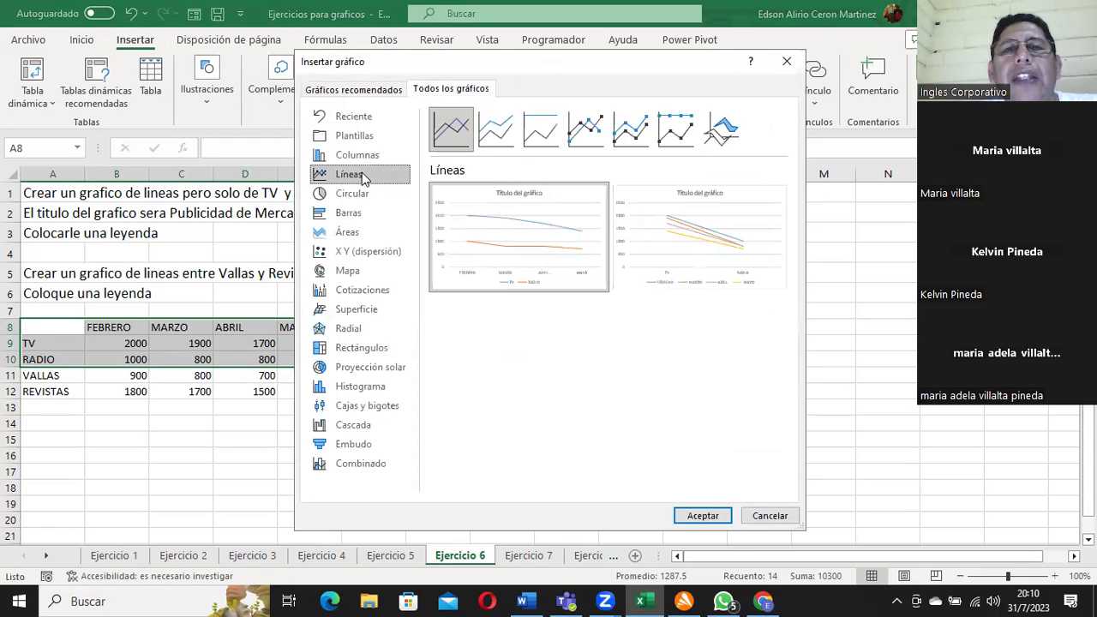
- Preview the other line chart variants, from Línea apilada through Línea con marcadores to Líneas 3D
left_click(496, 133)
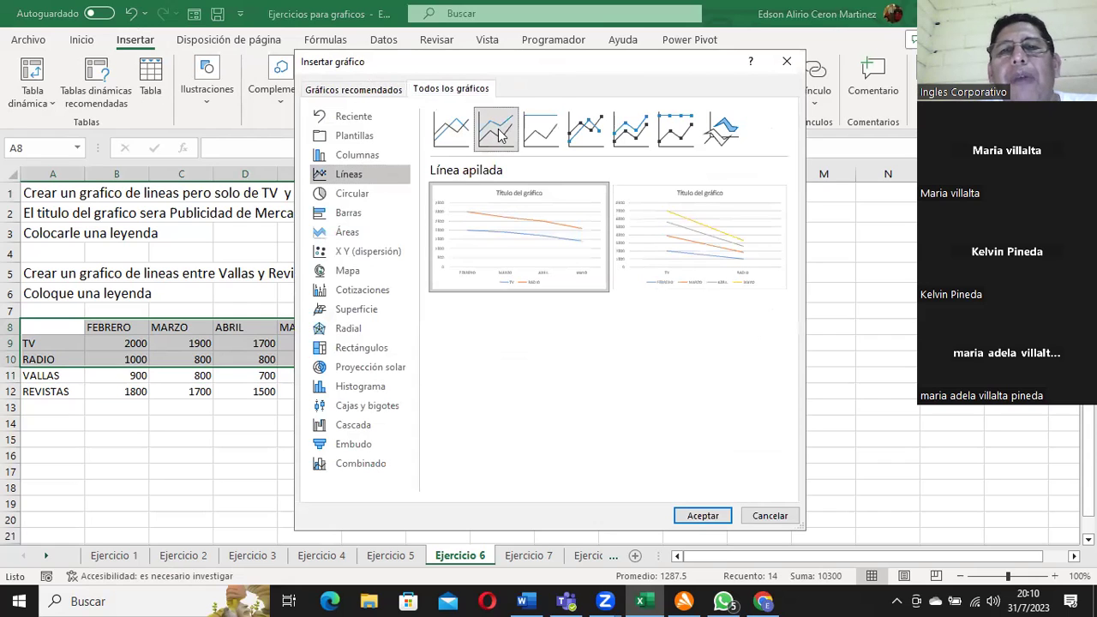
left_click(543, 132)
left_click(600, 133)
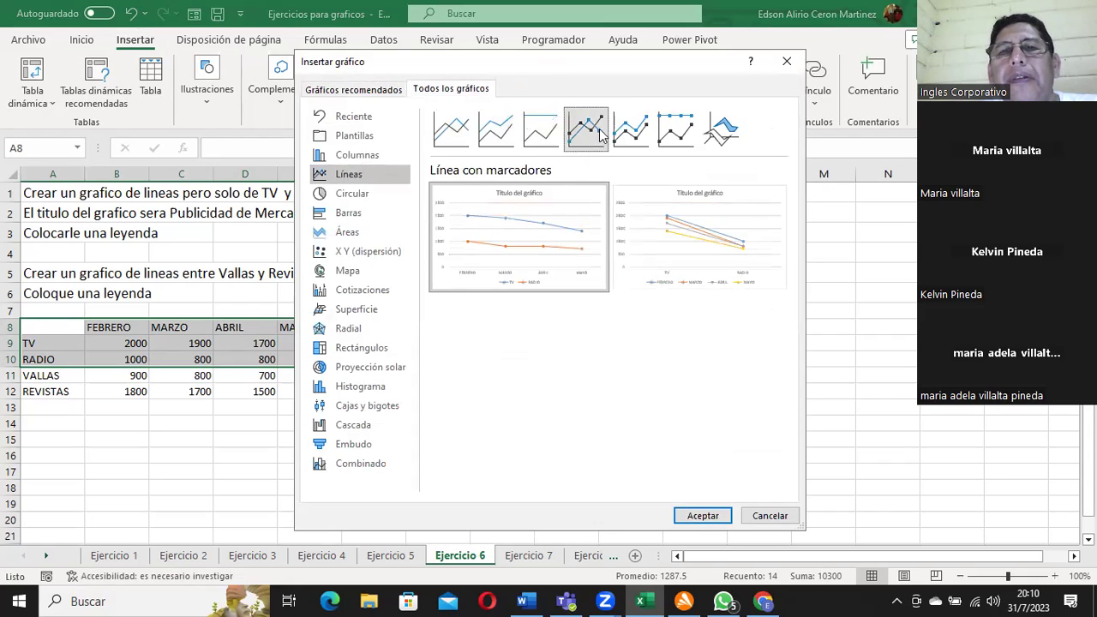
left_click(630, 133)
left_click(677, 132)
left_click(725, 131)
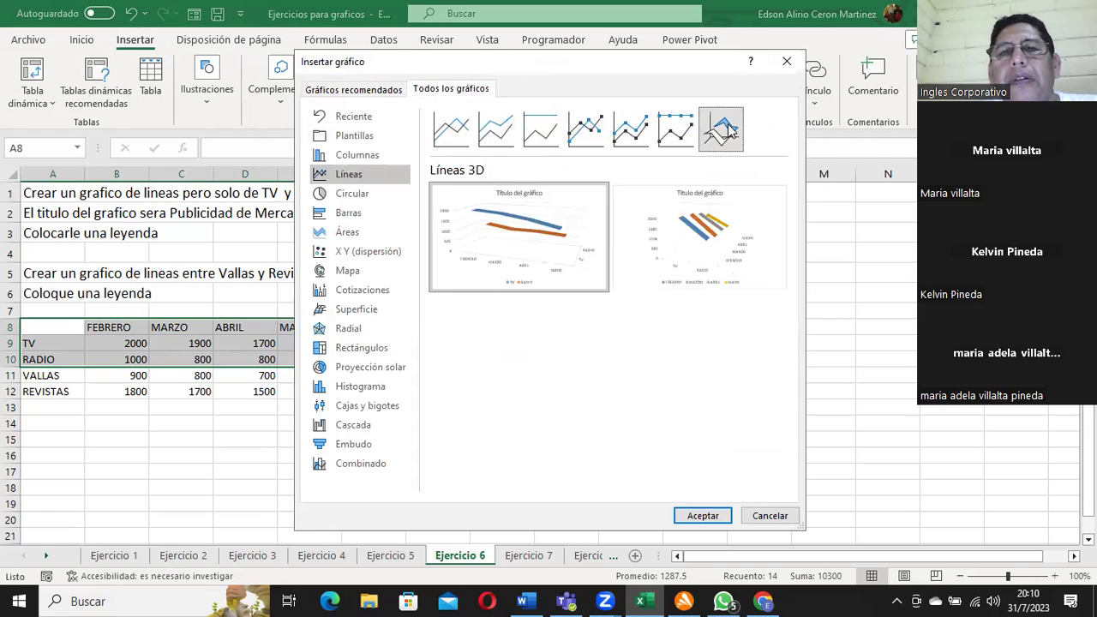
- Insert the basic Líneas chart and place it beside the data table, spanning about columns H to M
left_click(452, 131)
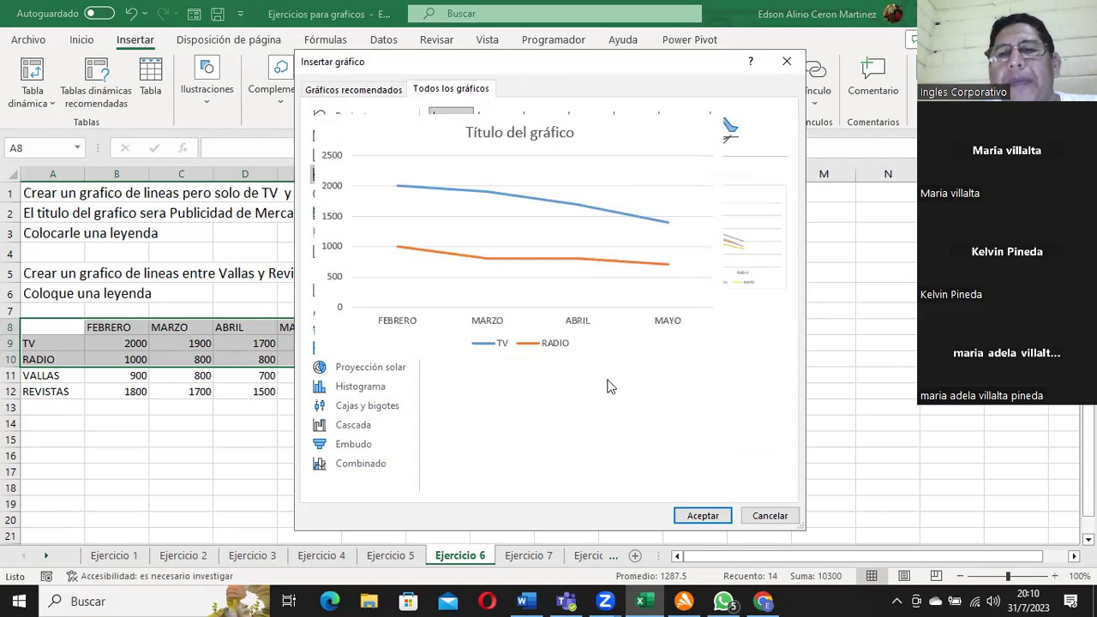
left_click(703, 515)
left_click_drag(629, 252, 746, 230)
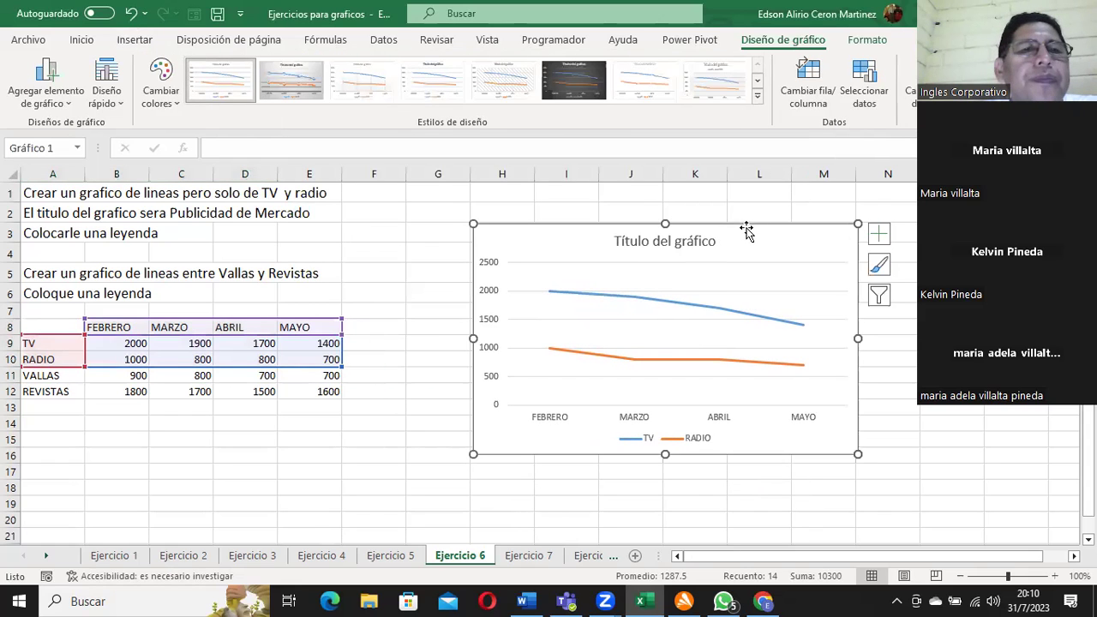
- Replace the chart's placeholder title with "Publicidad y Mercadeo"
left_click(655, 240)
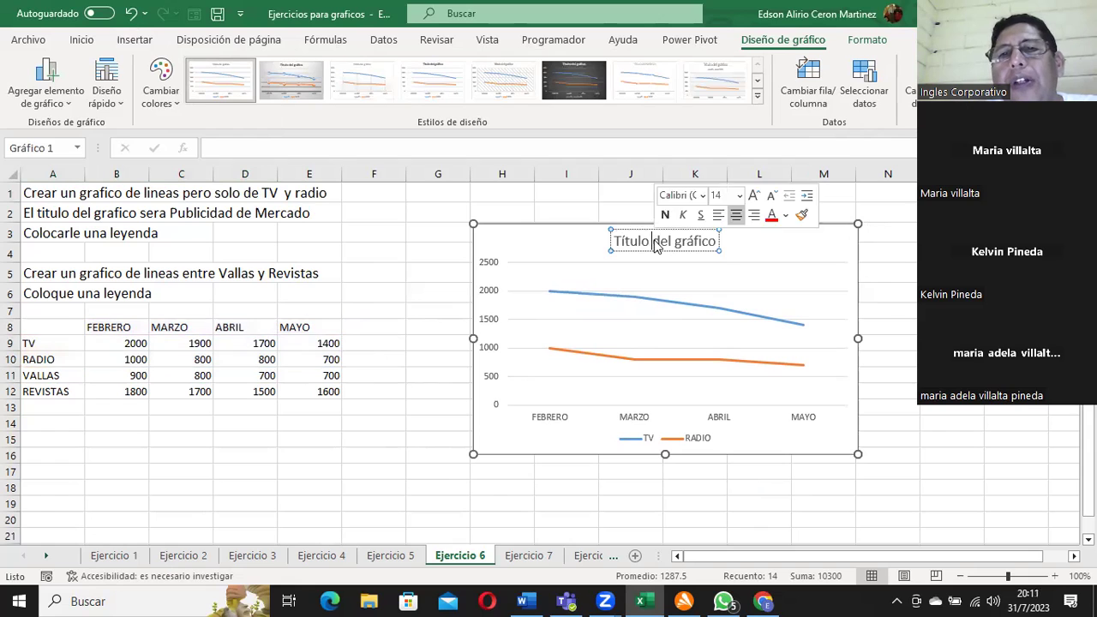
triple_click(658, 242)
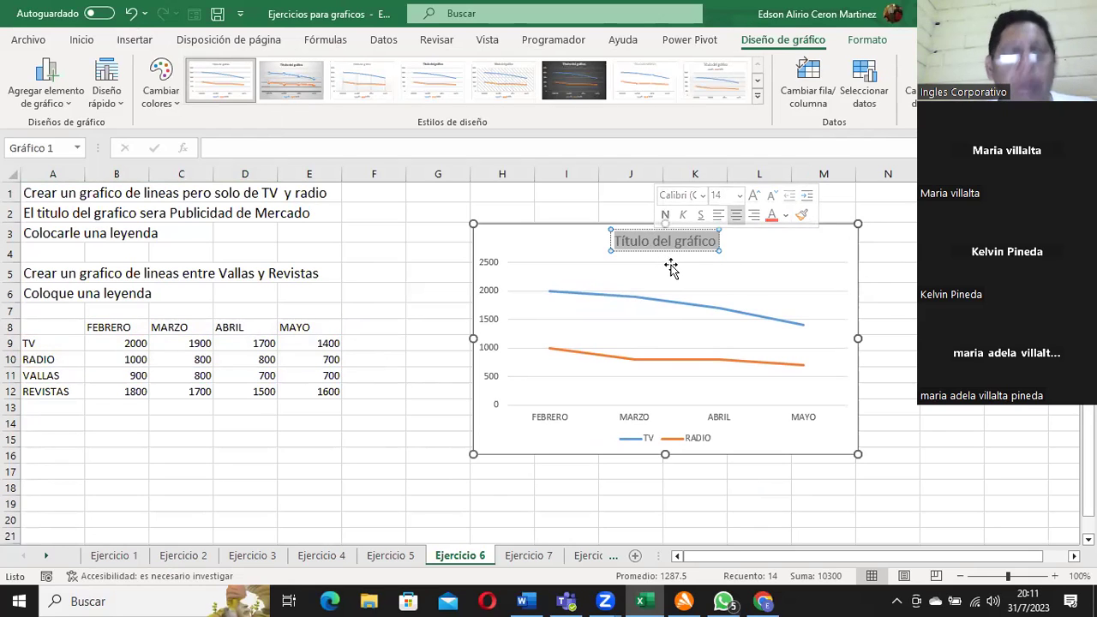
type("Punt")
key("BackSpace")
key("BackSpace")
type("blicidad y mer")
key("BackSpace")
key("BackSpace")
key("BackSpace")
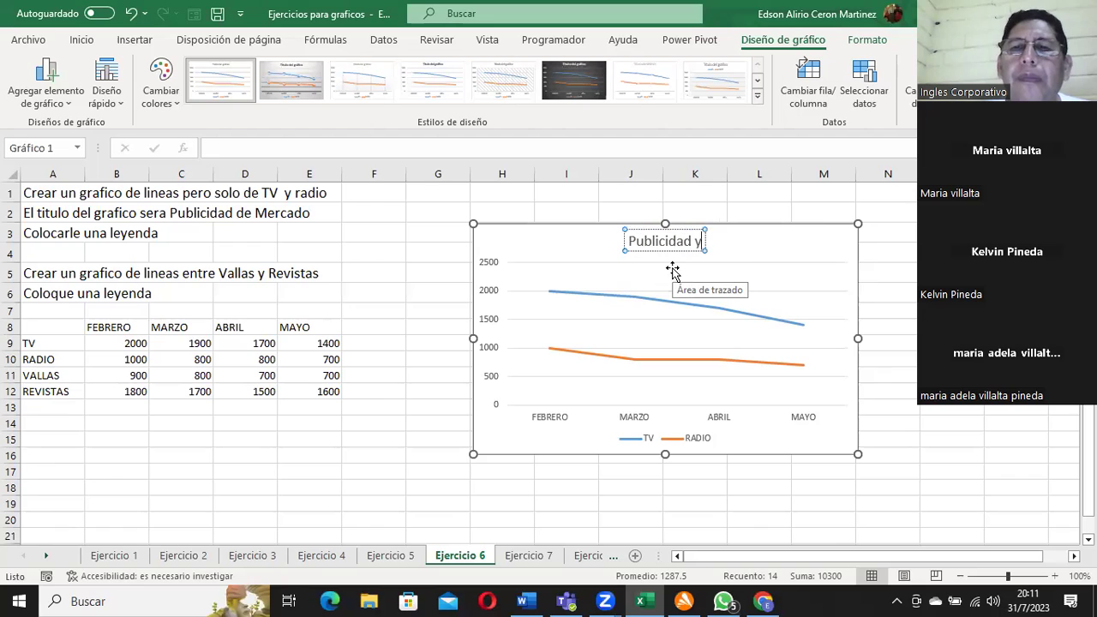
type("Mercadeo")
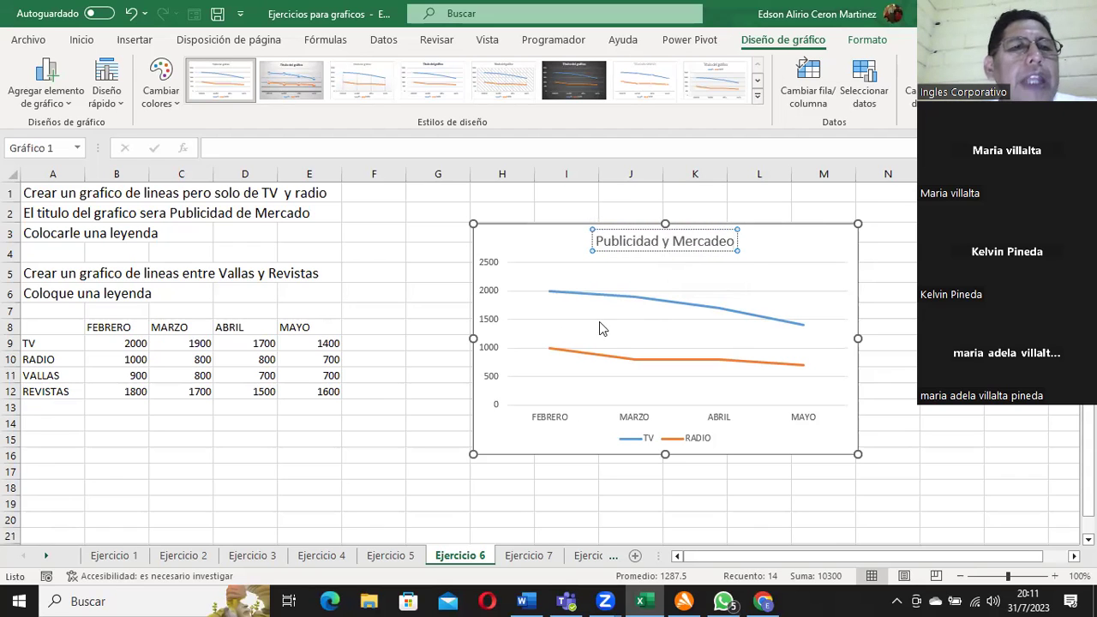
- Set the chart's legend position to Izquierda
left_click(51, 103)
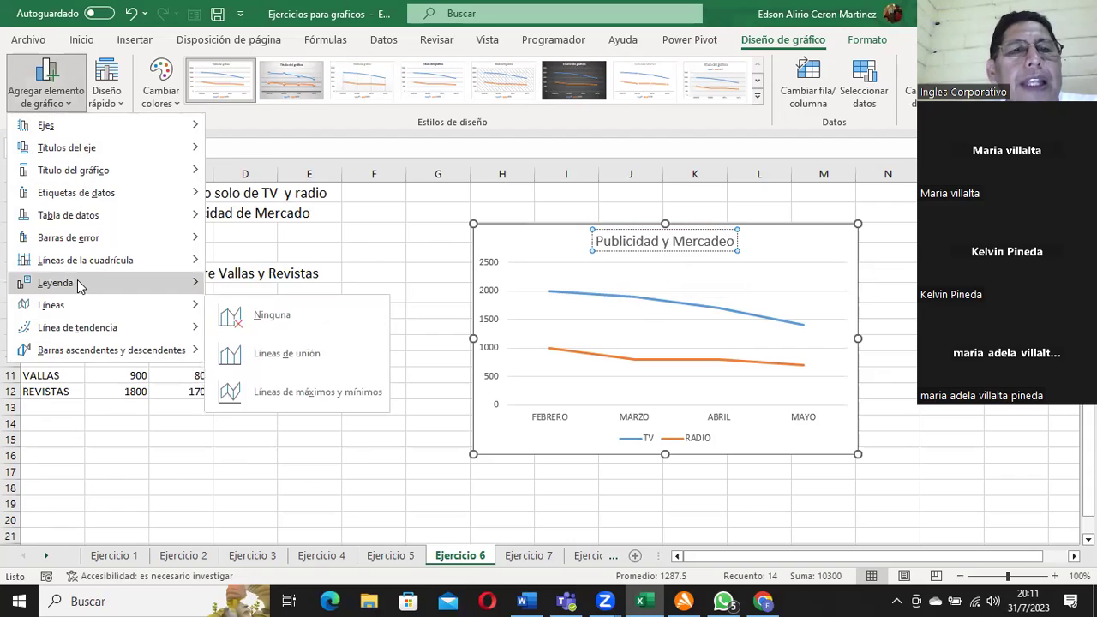
mouse_move(79, 285)
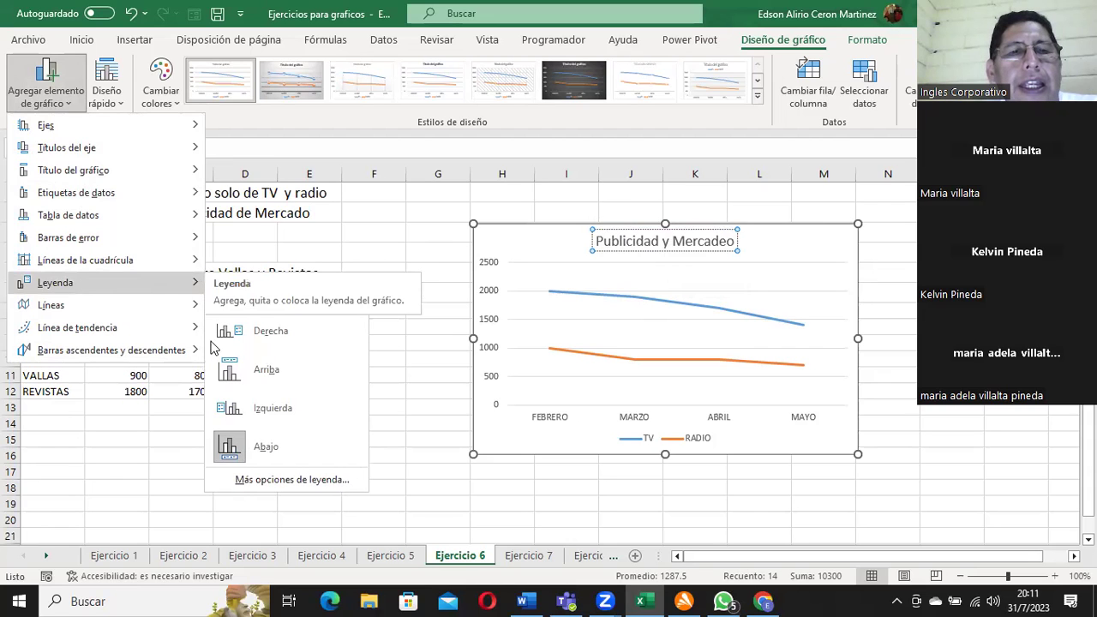
left_click(269, 411)
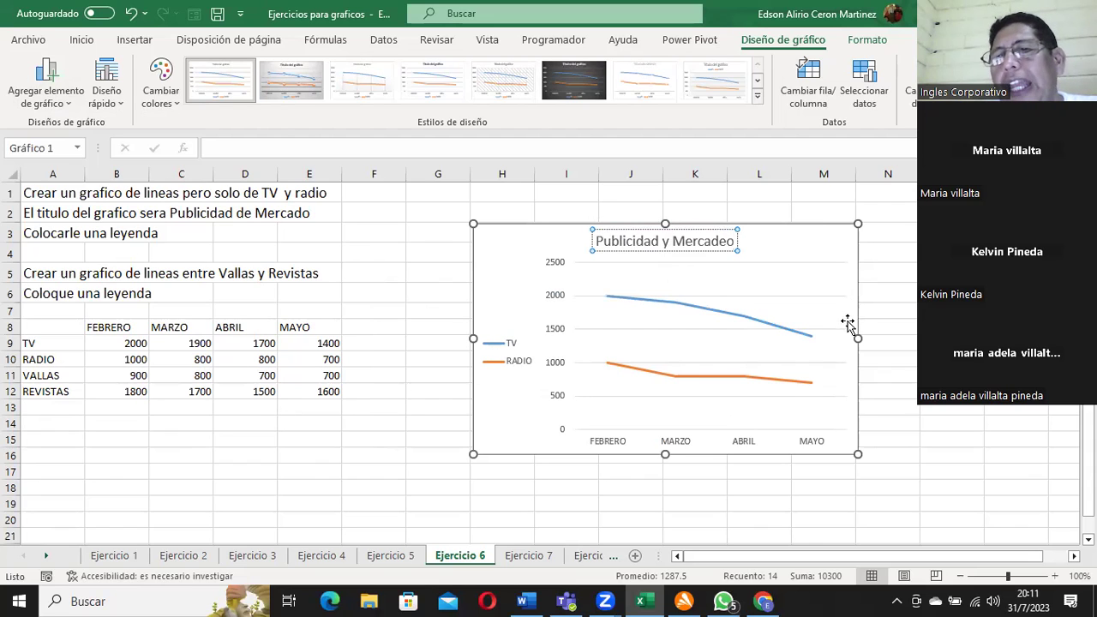
- Set the chart's legend position to Derecha
left_click(49, 101)
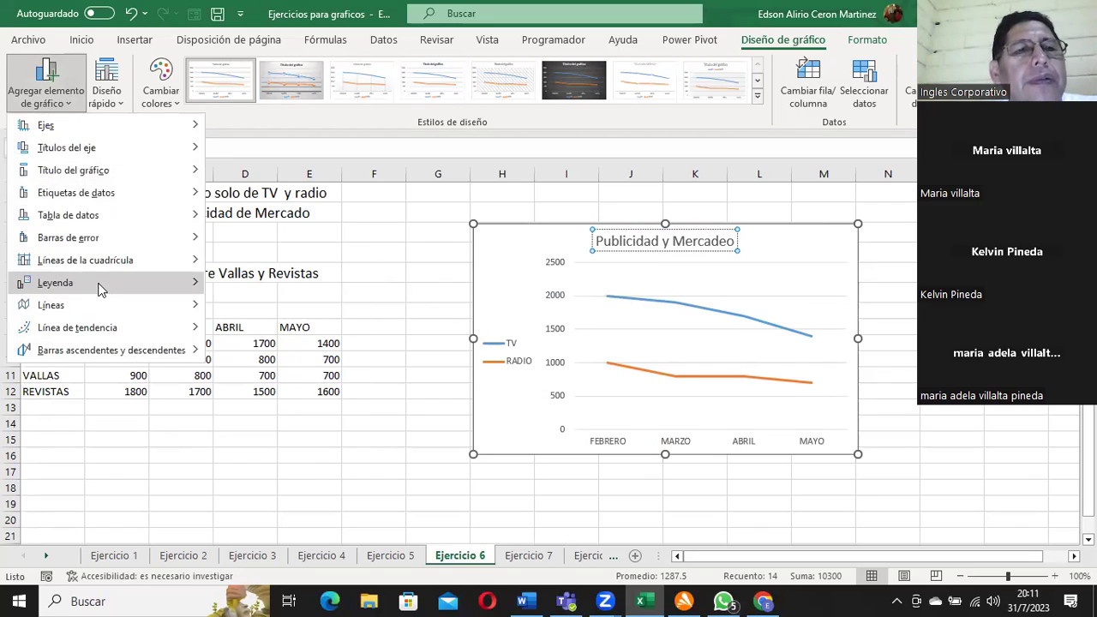
mouse_move(101, 291)
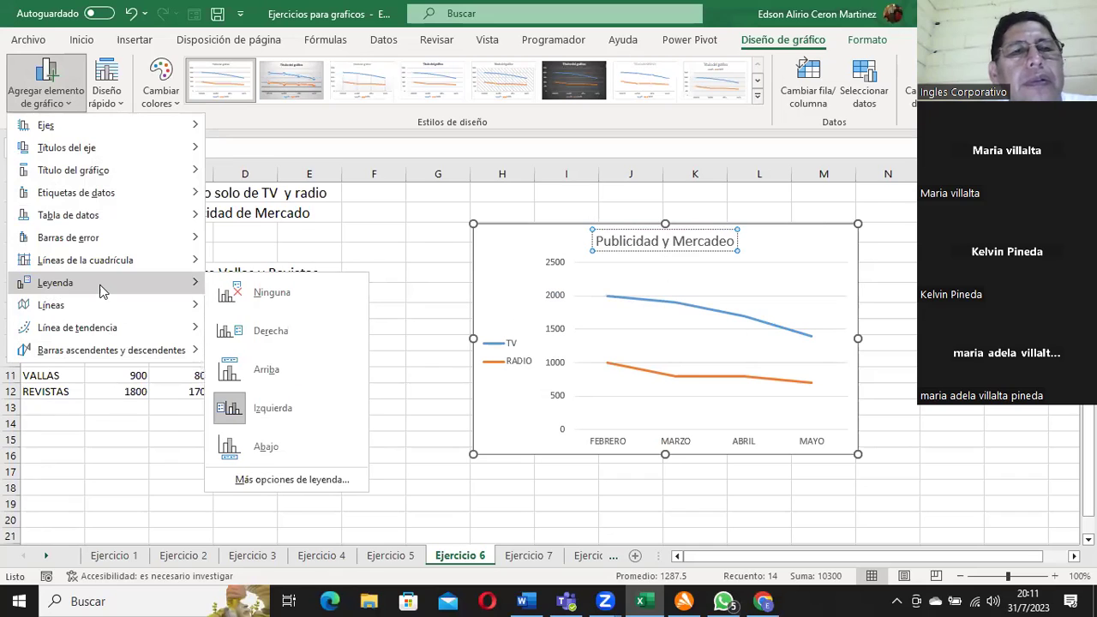
left_click(252, 333)
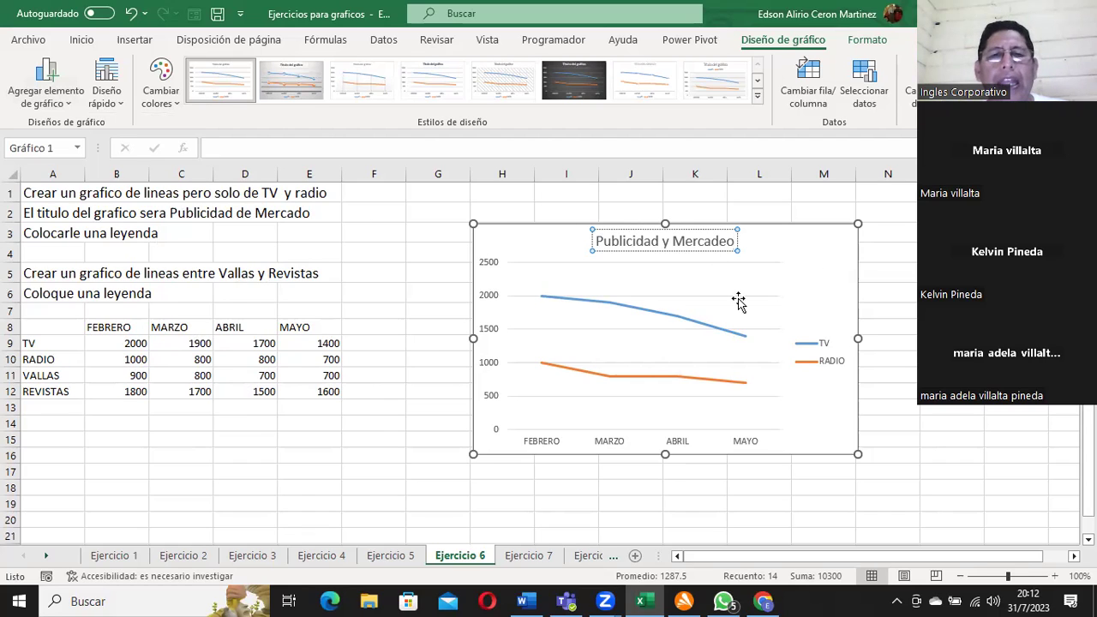
left_click_drag(49, 377, 314, 388)
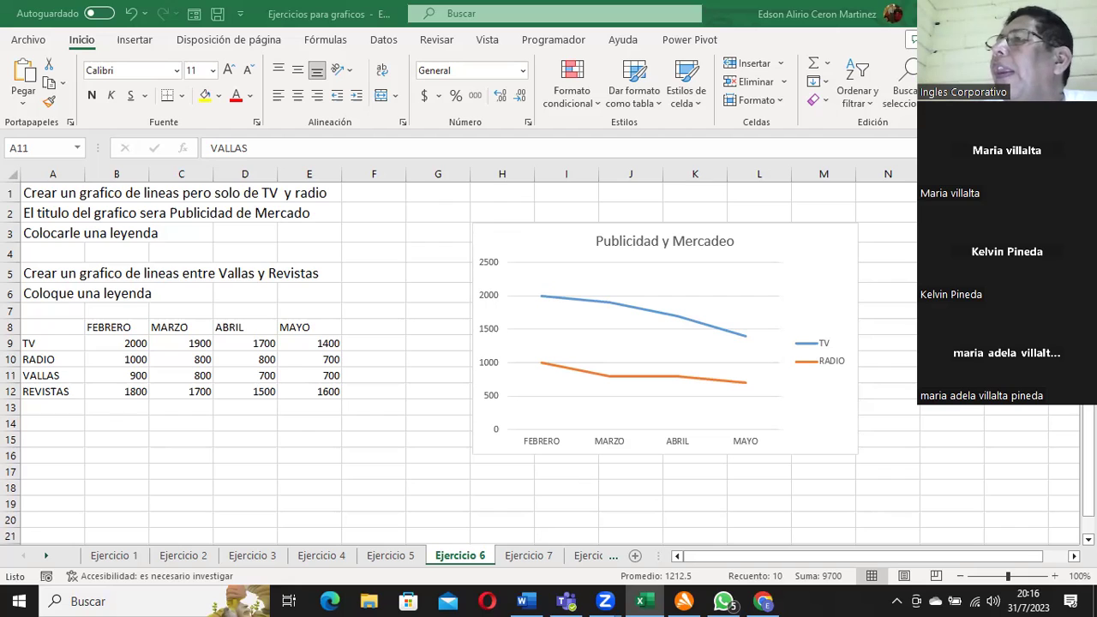
key("shift+Down")
key("ctrl+shift+Right")
- Open the Ejercicio 7 sheet and review the equation in A3, the coefficients in B5 and B6, and the X values in A9:A29
left_click(533, 557)
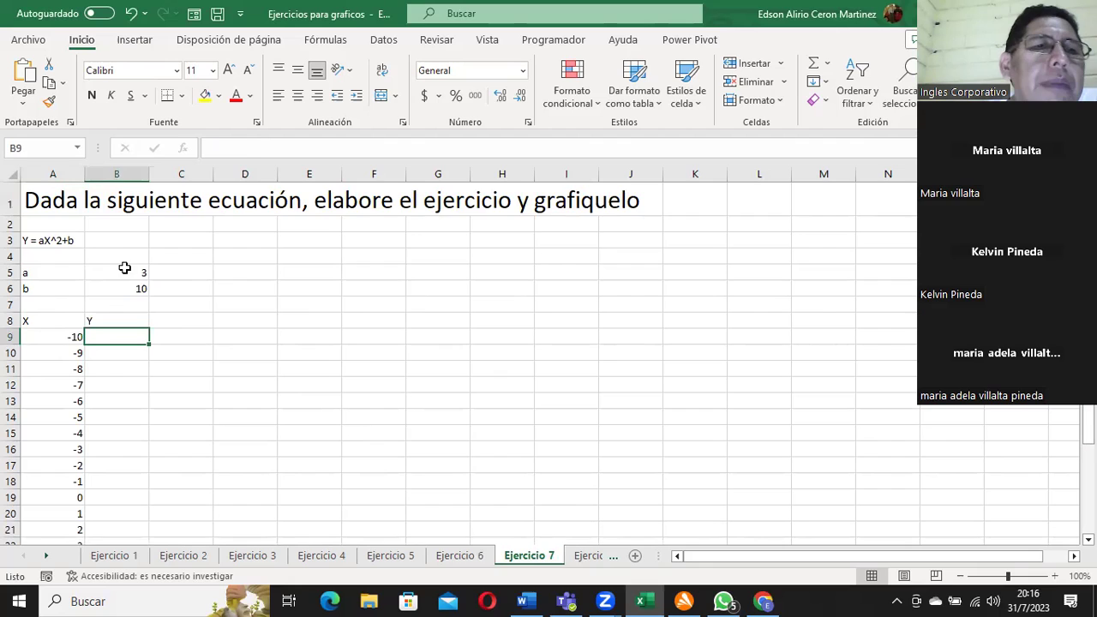
left_click(41, 241)
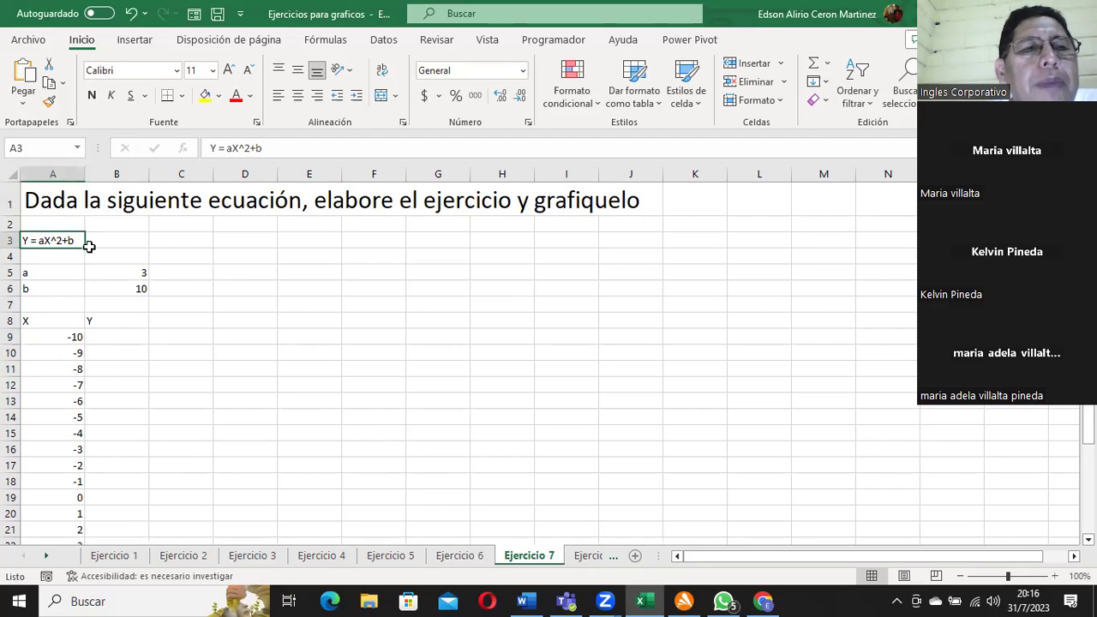
left_click(138, 271)
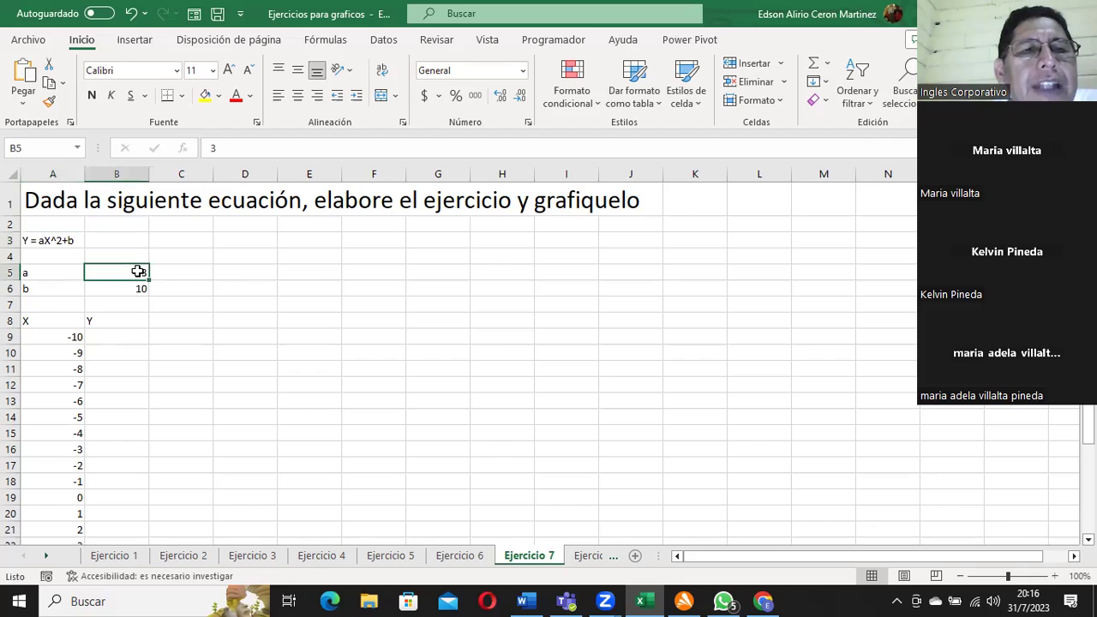
left_click(125, 291)
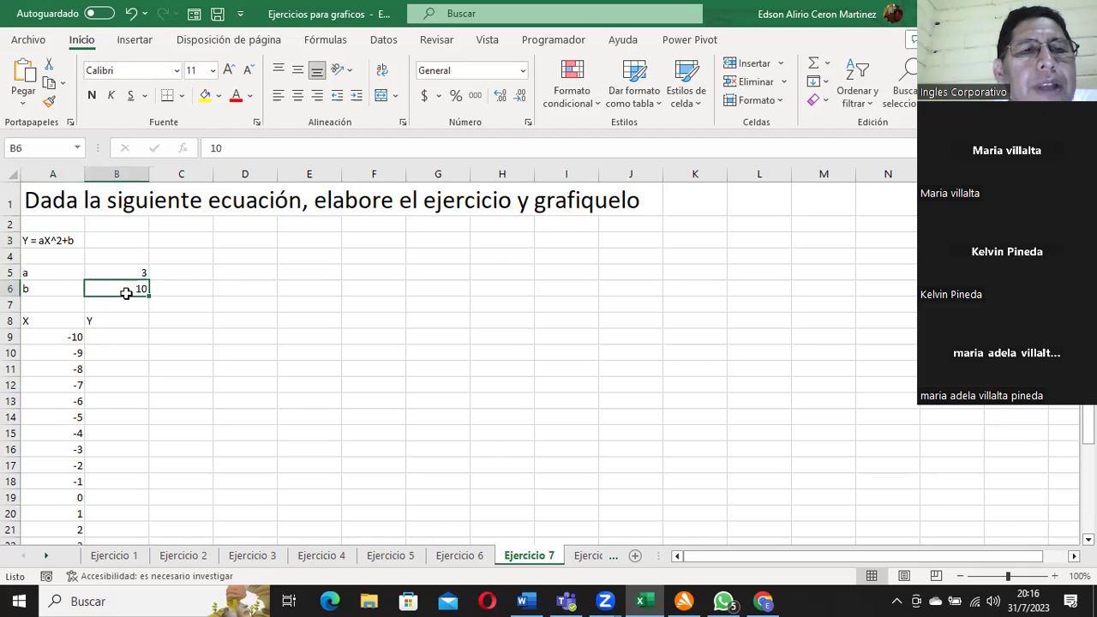
left_click_drag(53, 337, 81, 507)
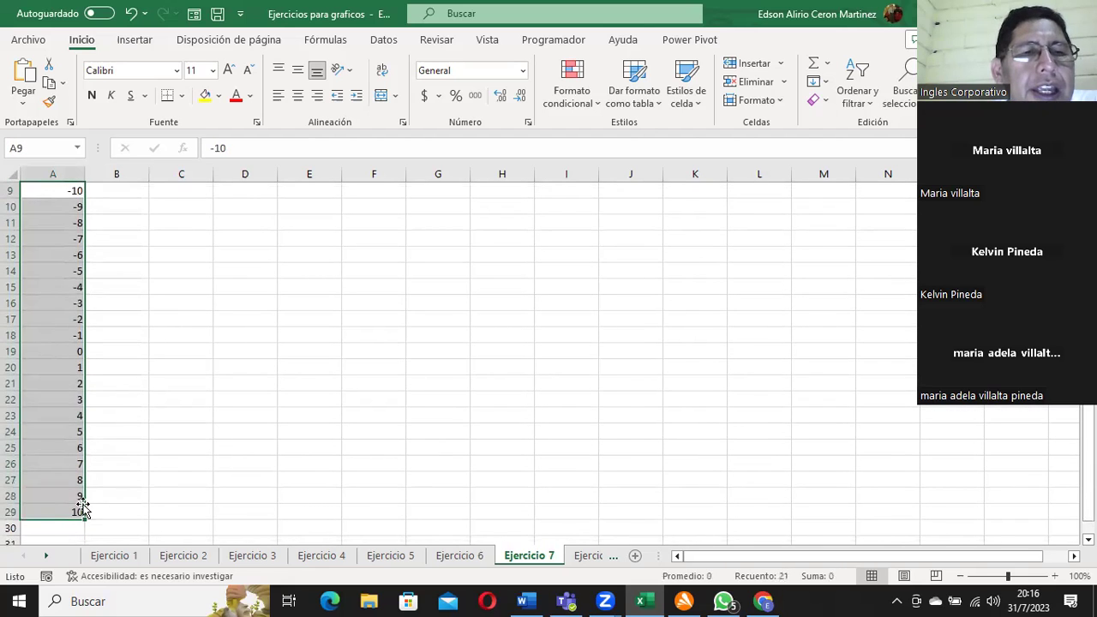
scroll(148, 420, "up", 3)
- Write the formula =(B5)*A9^2+B6 in cell B9 to calculate Y for the first X value
left_click(119, 337)
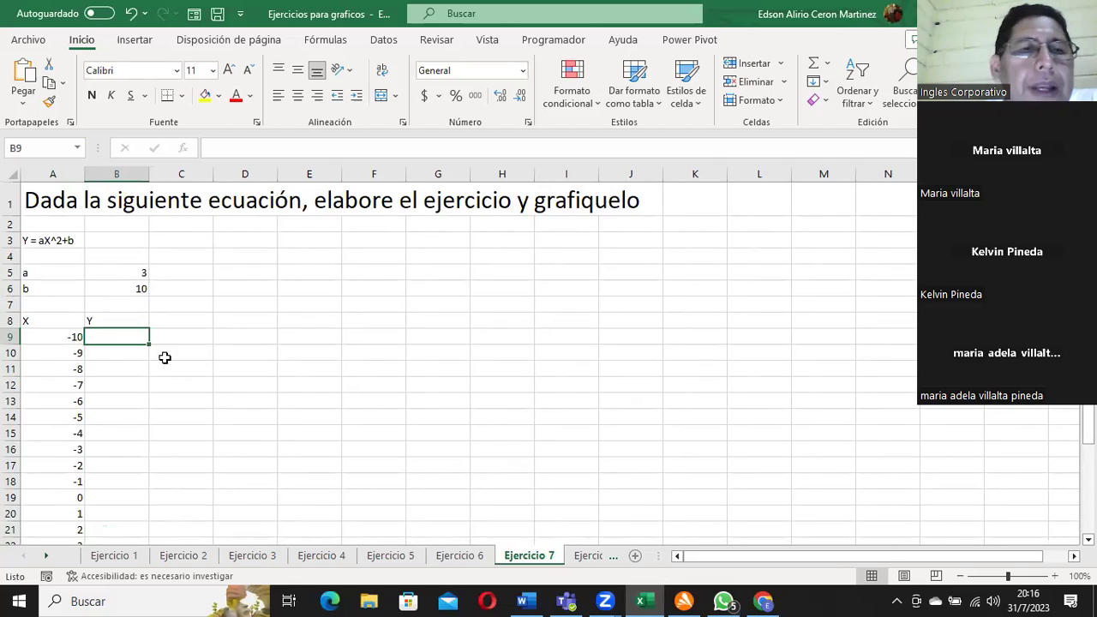
type("=(")
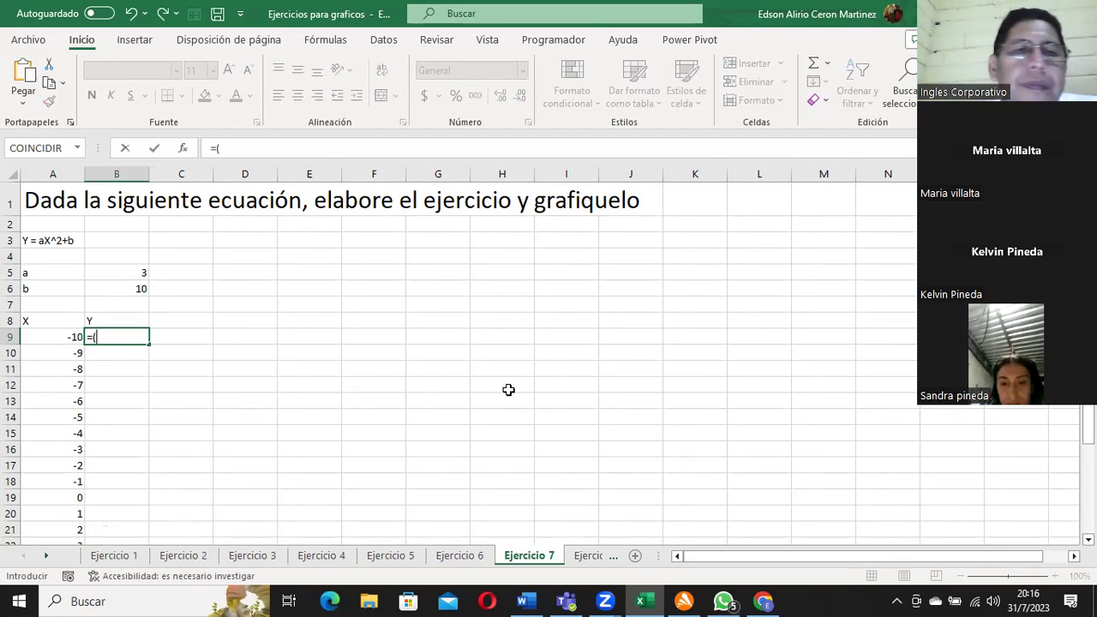
left_click(122, 273)
type(")*")
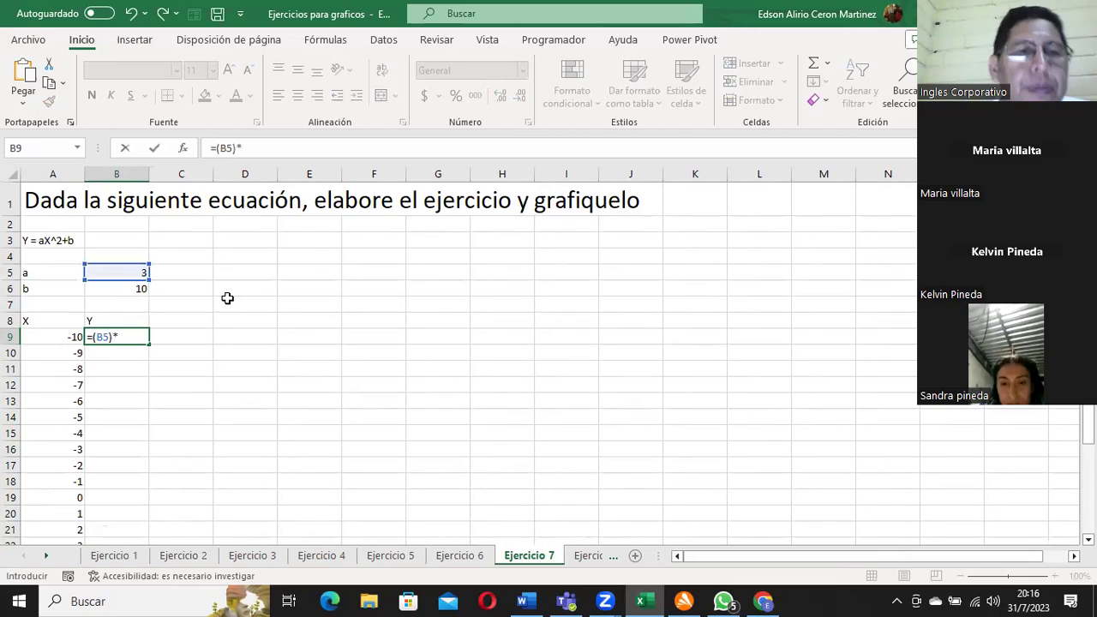
left_click(73, 336)
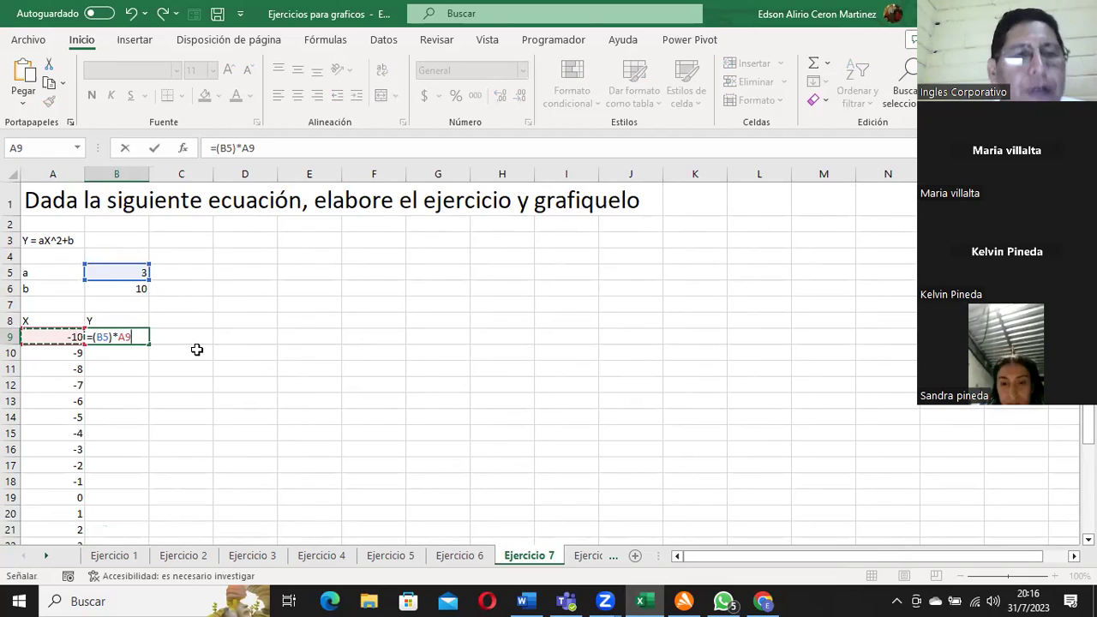
type("^")
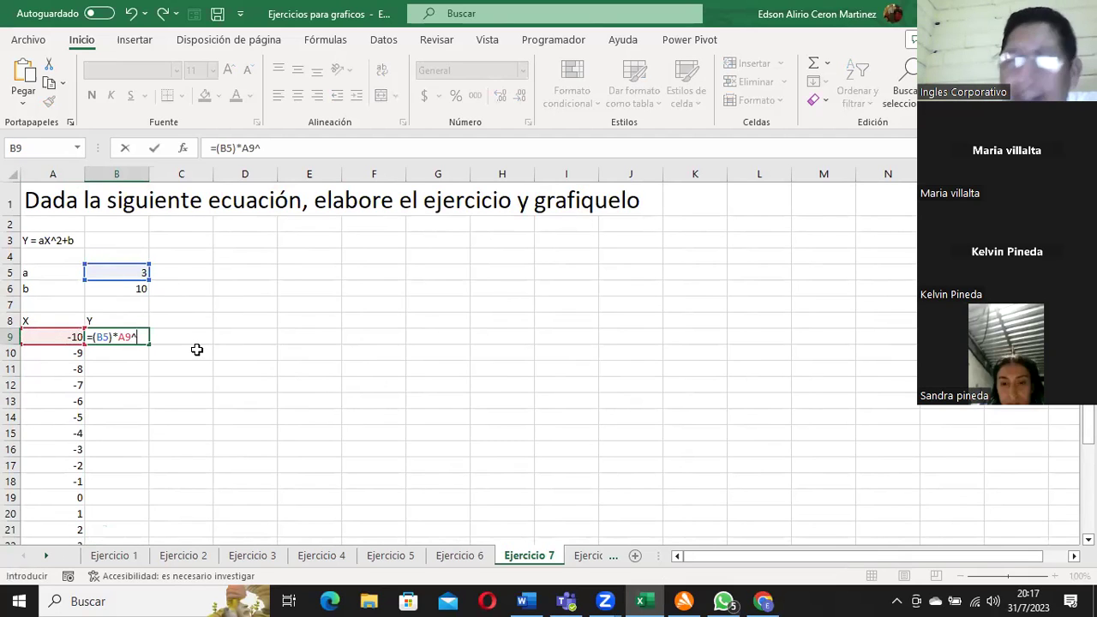
type("2+")
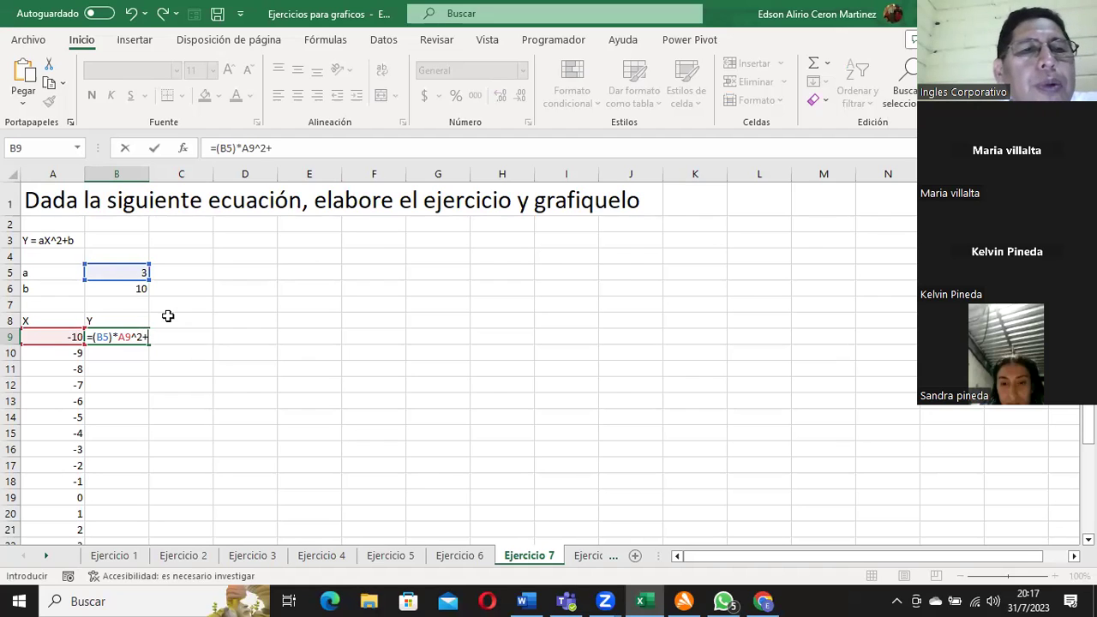
left_click(130, 292)
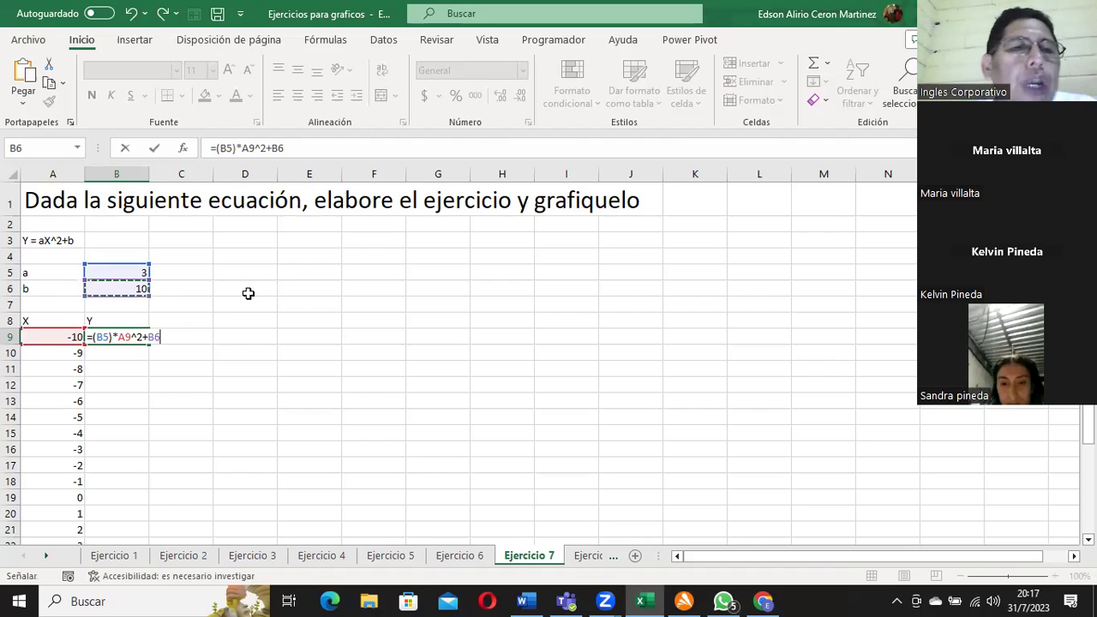
- Make the A9 and B6 references absolute in B9's formula, entering =(B5)*$A$9^2+$B$6
left_click(150, 335)
type("$")
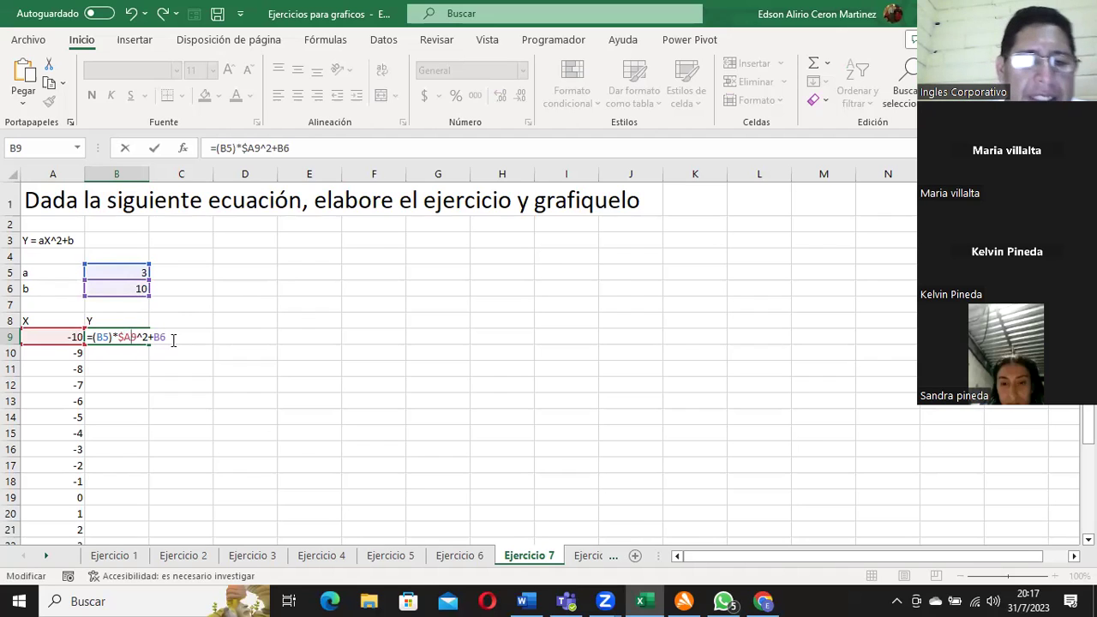
type("$")
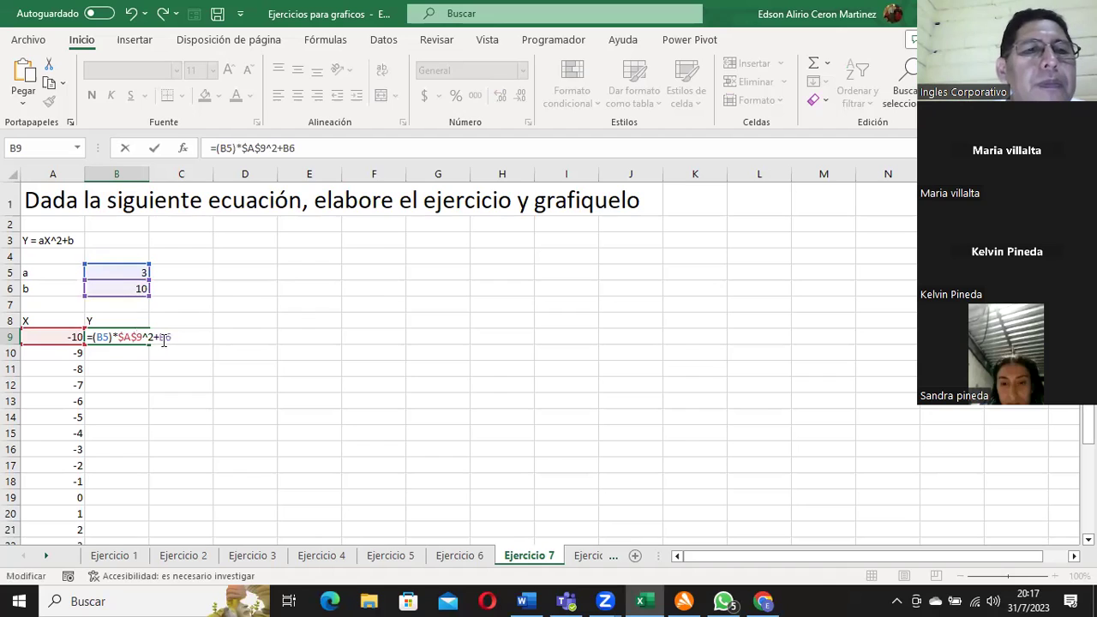
type("$")
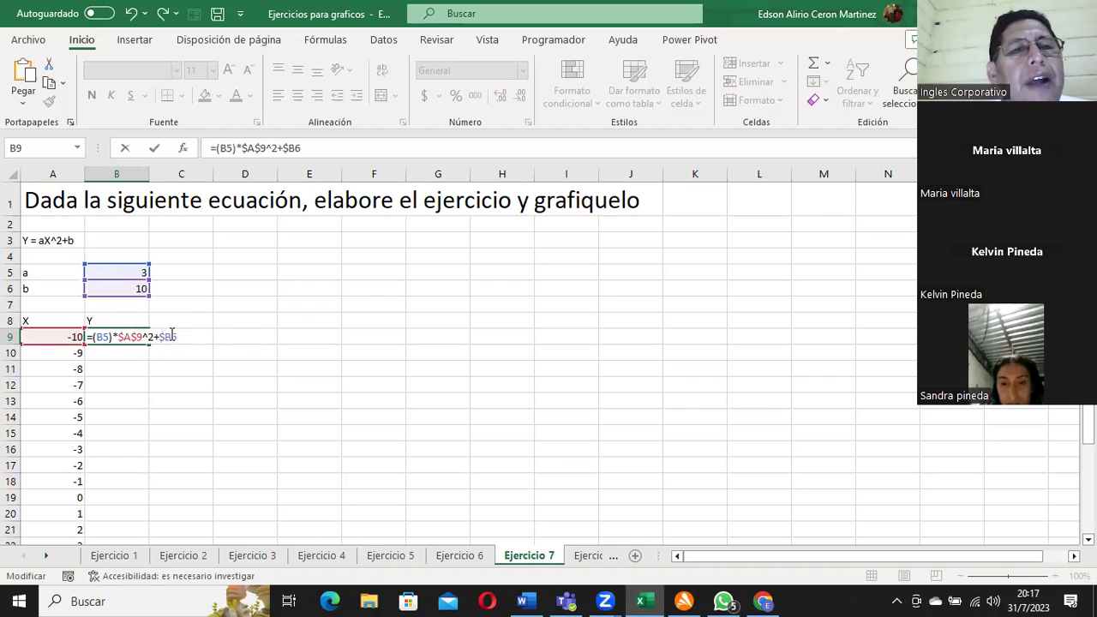
type("$")
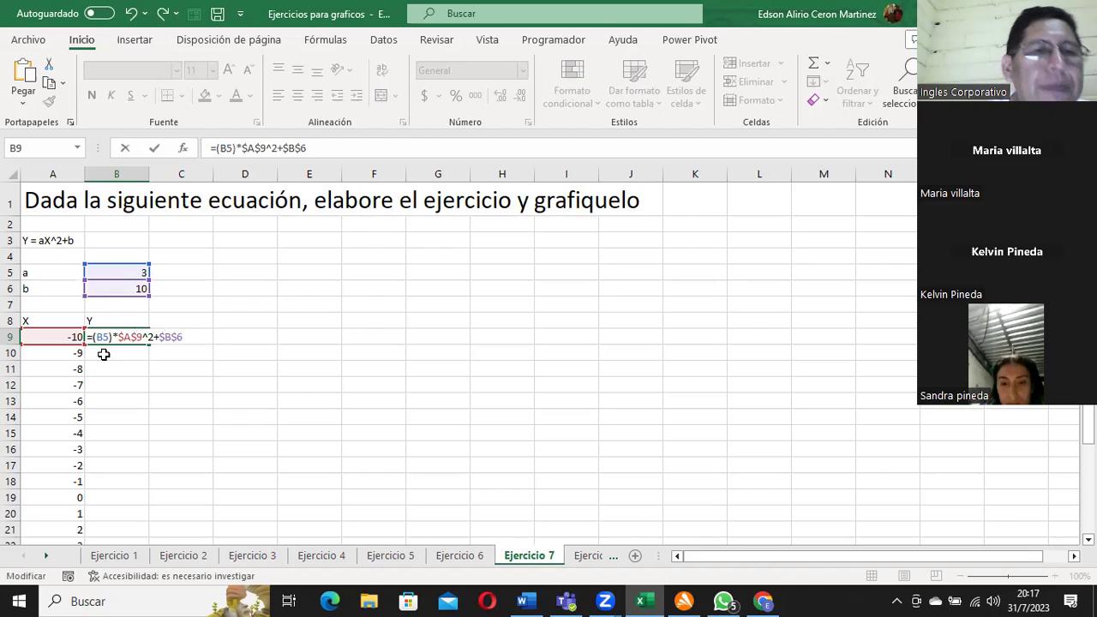
key("Return")
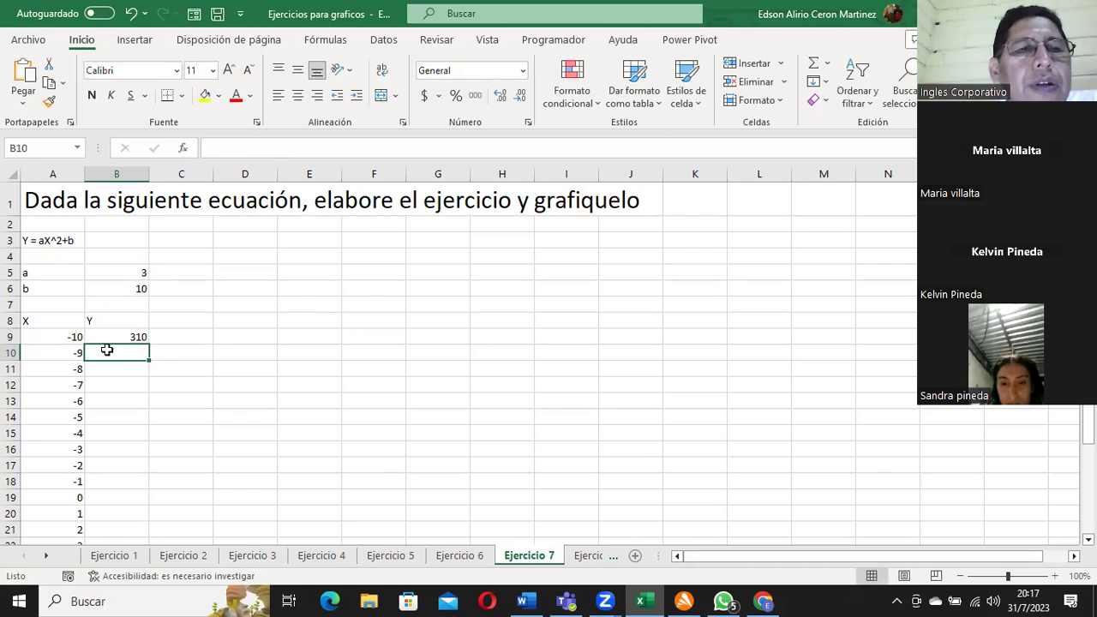
- Fill the formula from B9 down through B29
left_click(110, 339)
left_click_drag(149, 345, 149, 517)
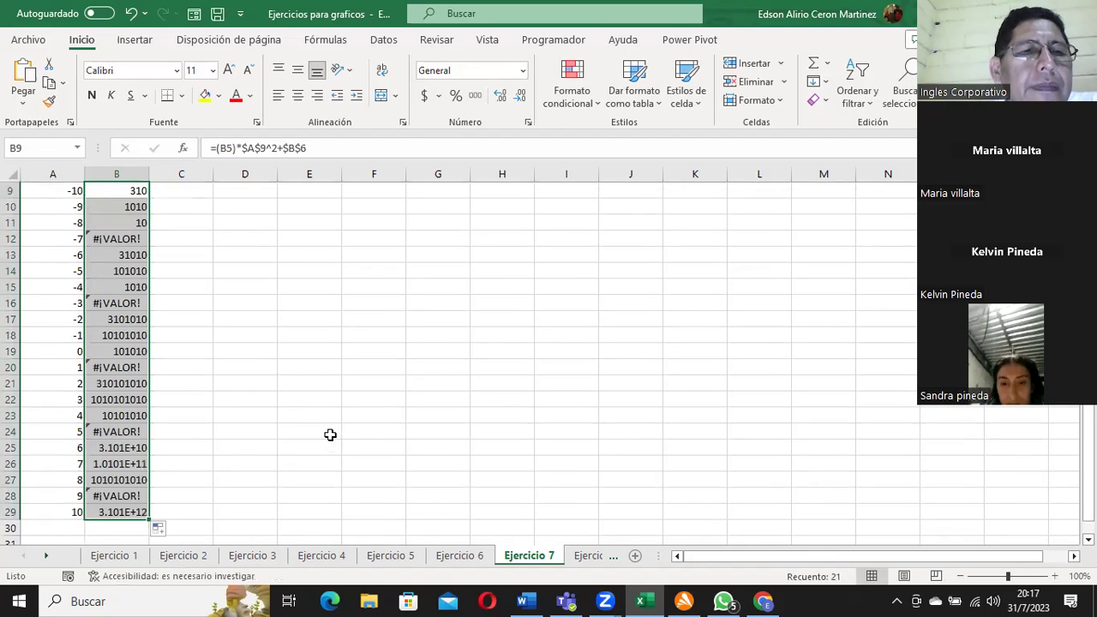
scroll(322, 428, "up", 3)
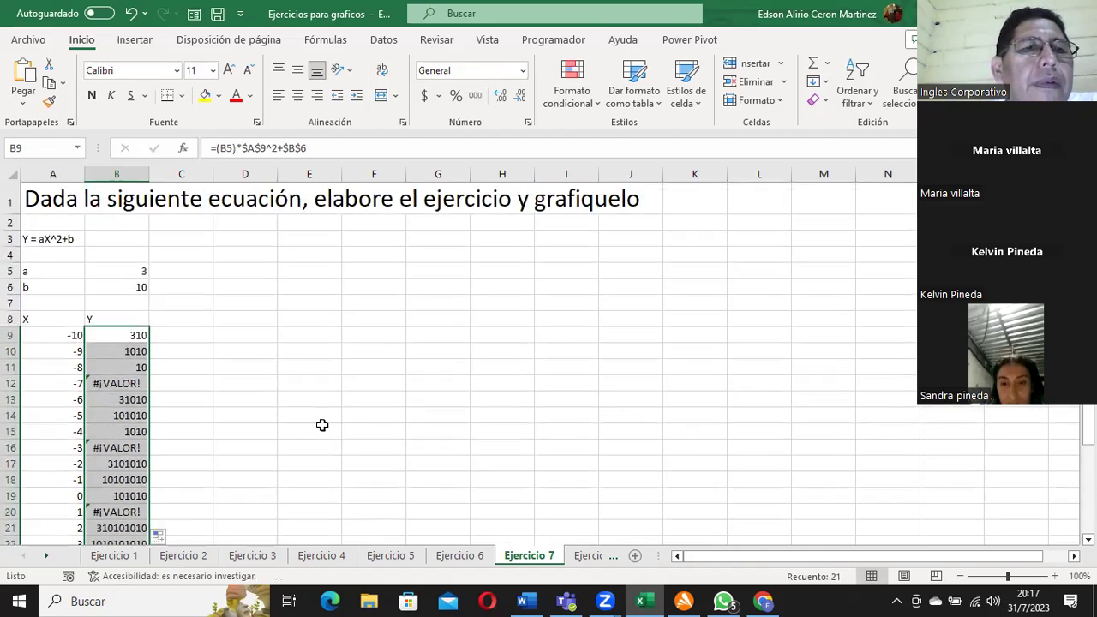
- Correct the formula in B9 to =($B$5)*A9^2+$B$6, with absolute coefficients and a relative X reference
left_click(126, 337)
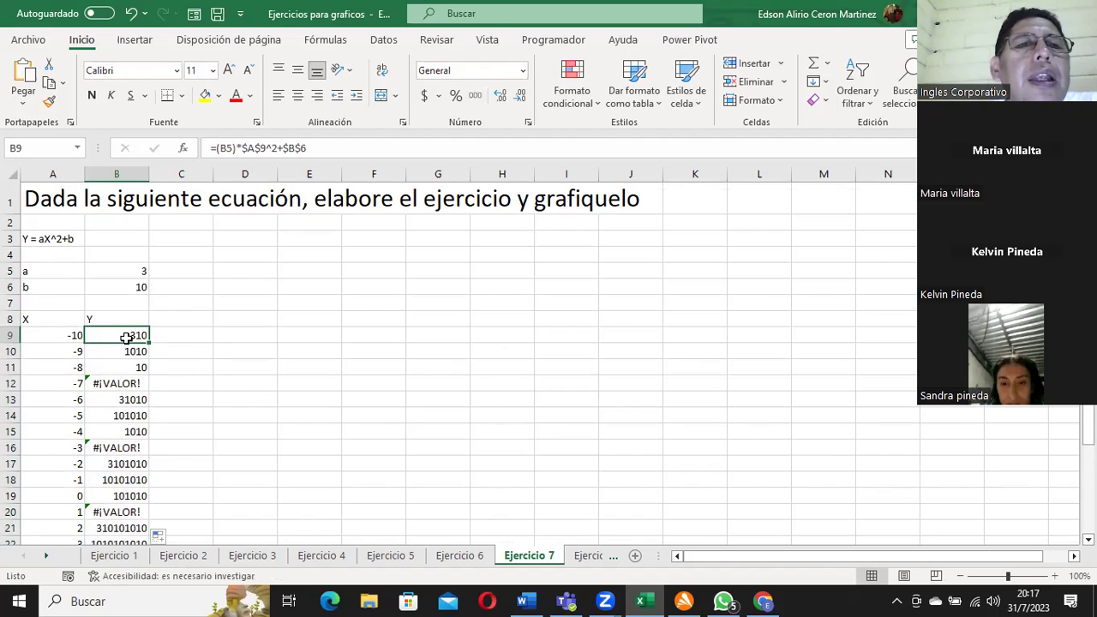
left_click(247, 147)
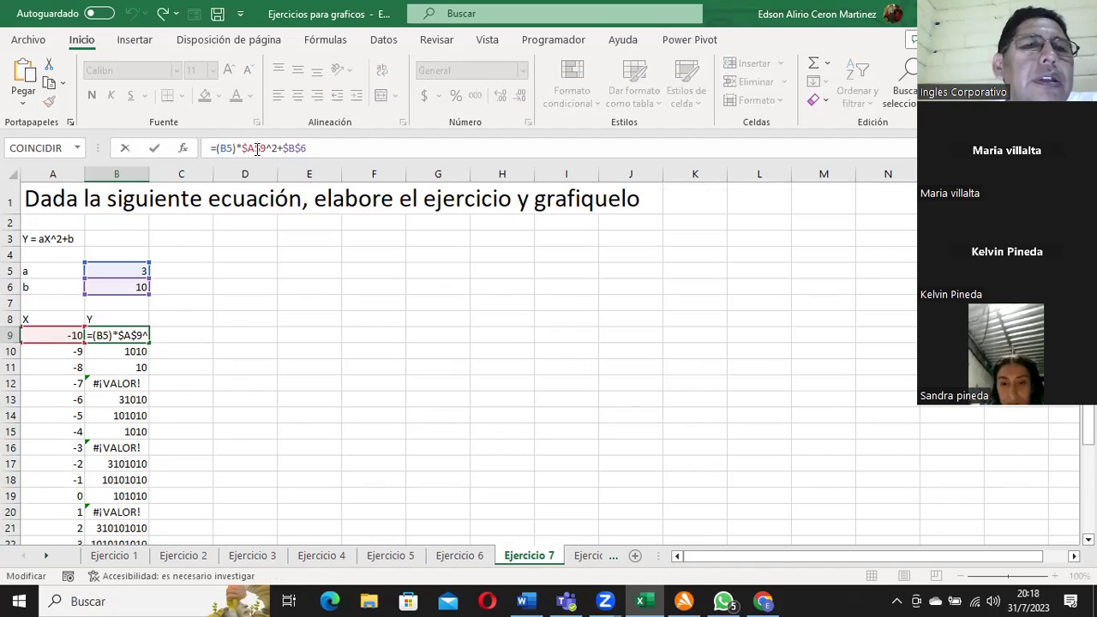
left_click(221, 147)
type("$")
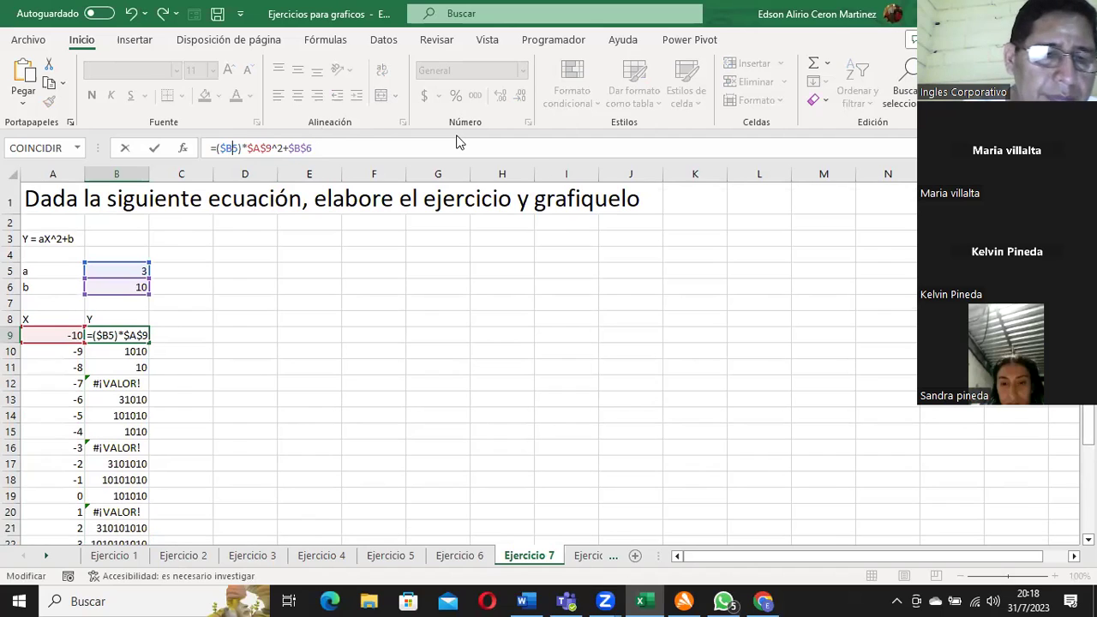
type("$")
key("Right")
key("Right")
key("Right")
key("Right")
key("Right")
key("Right")
key("Right")
key("Right")
key("Right")
key("Right")
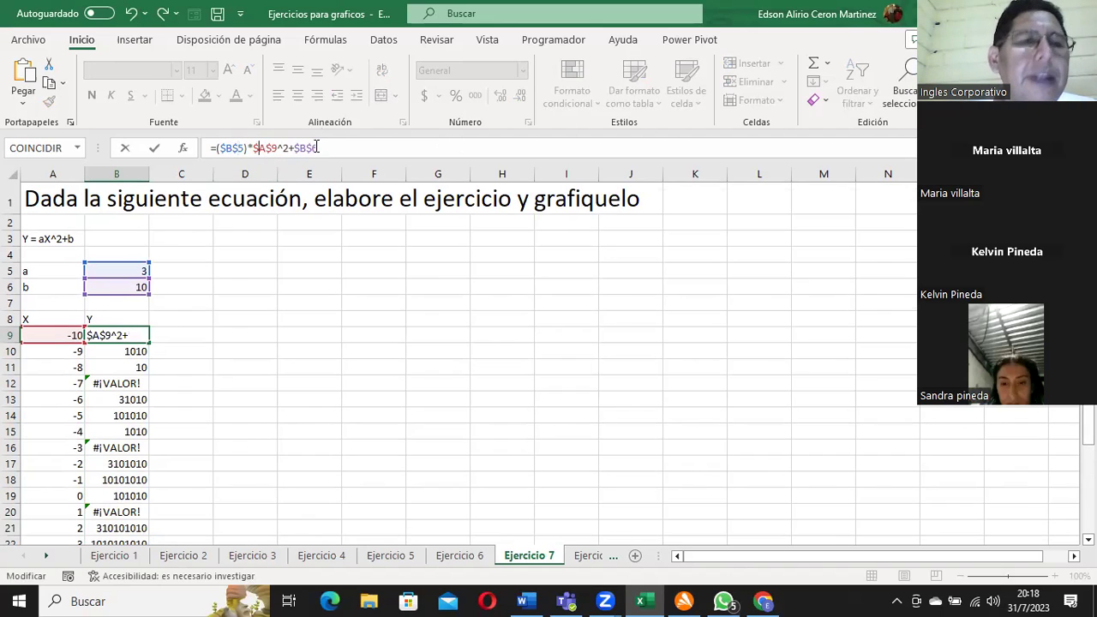
key("Delete")
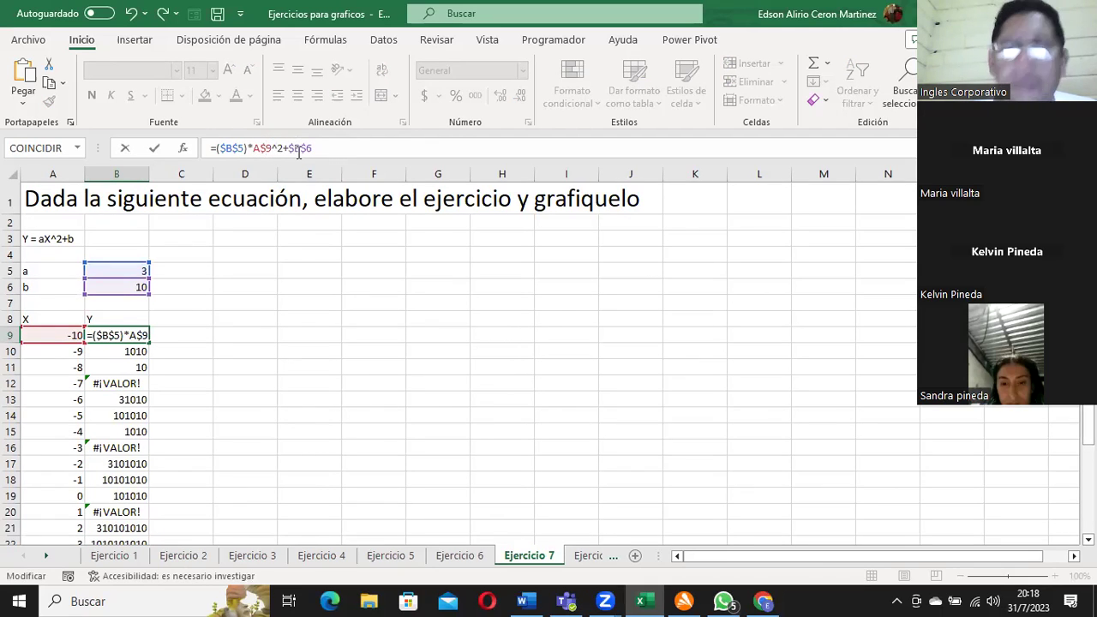
key("Delete")
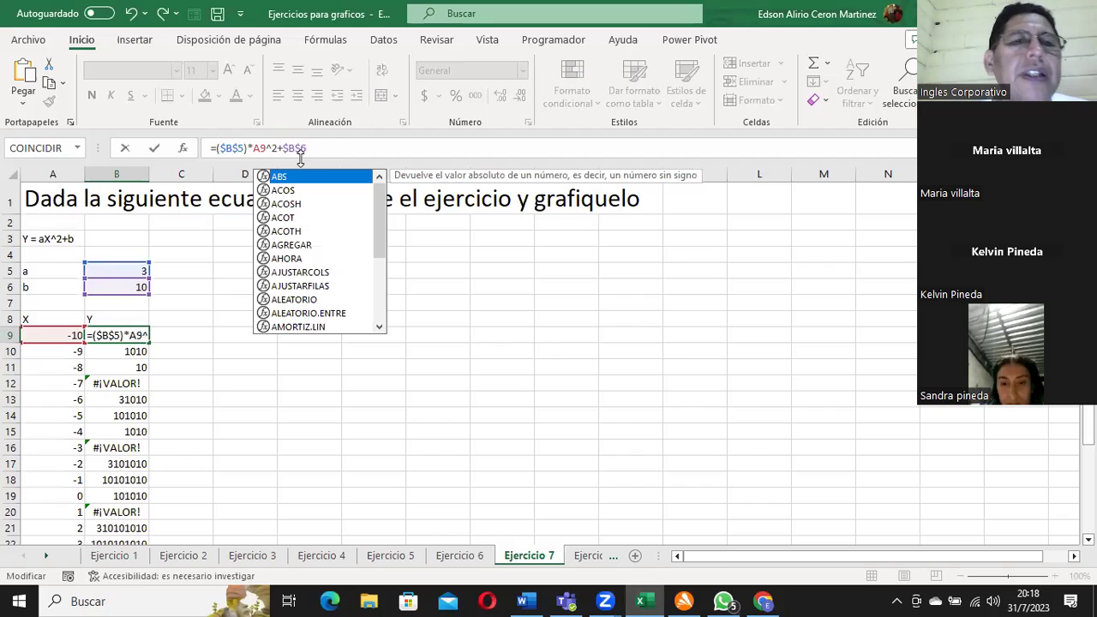
key("Return")
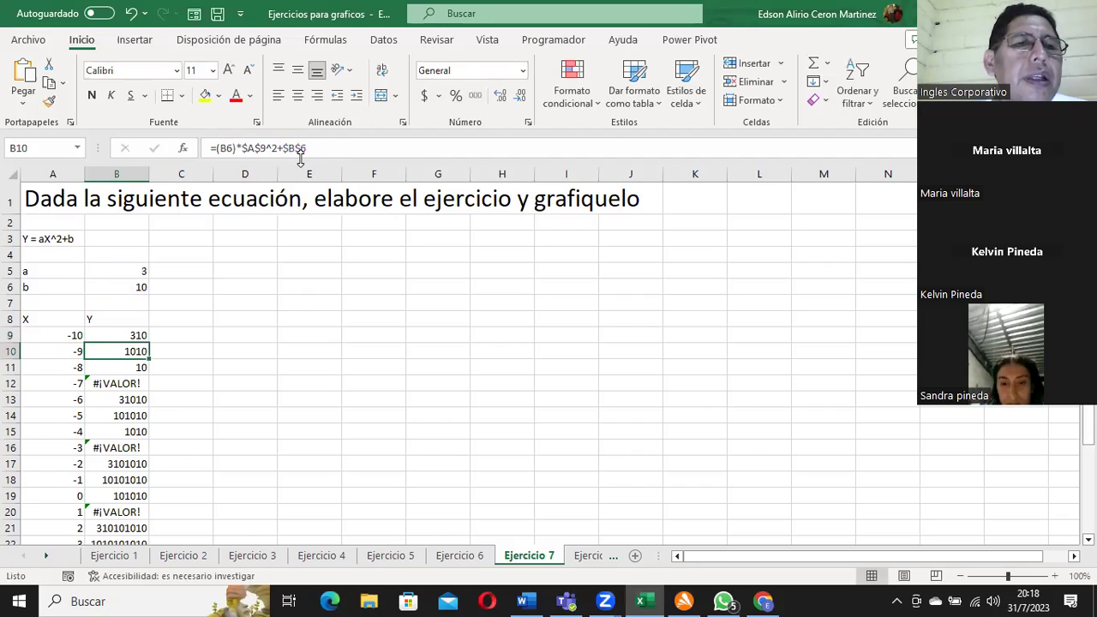
- Copy the corrected B9 formula down the Y column to B29 and check the filled values
left_click(137, 335)
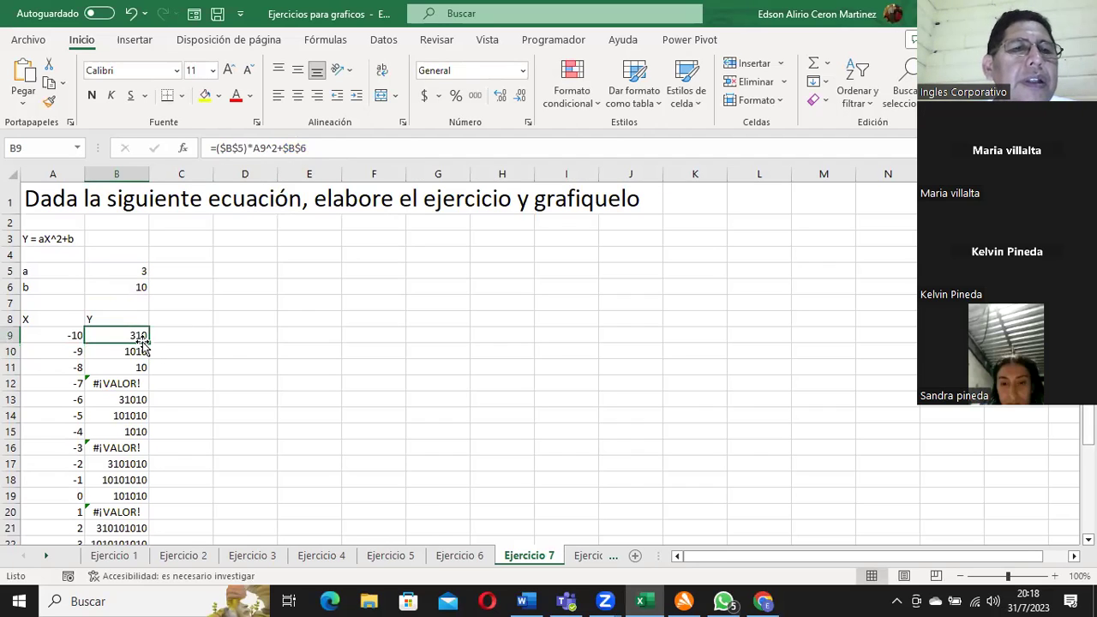
double_click(149, 343)
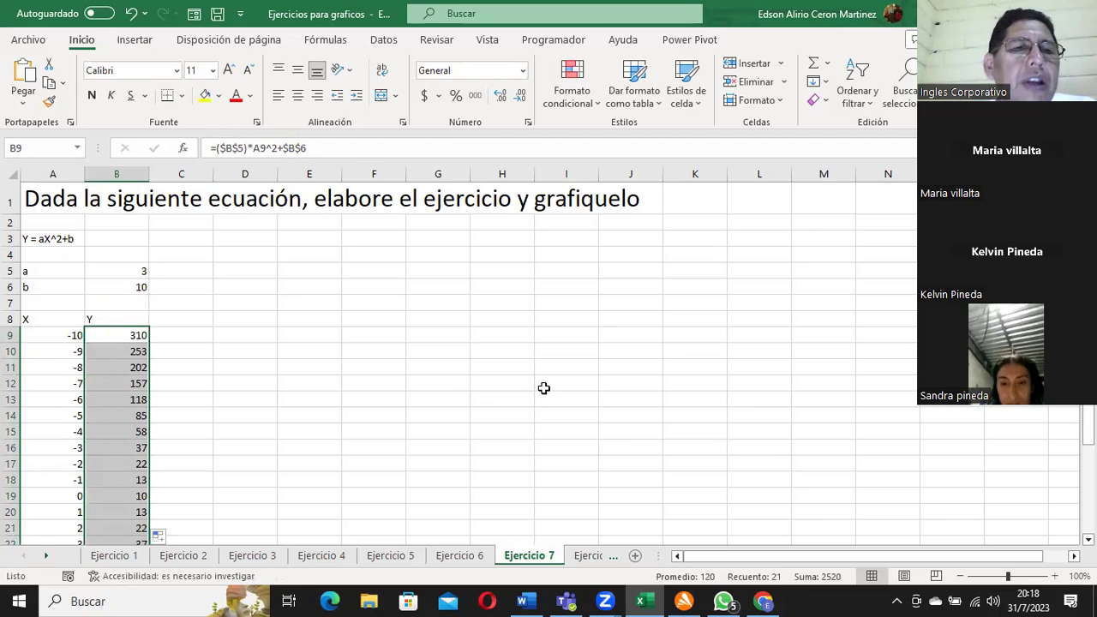
scroll(543, 388, "down", 3)
scroll(544, 388, "up", 2)
scroll(543, 389, "up", 1)
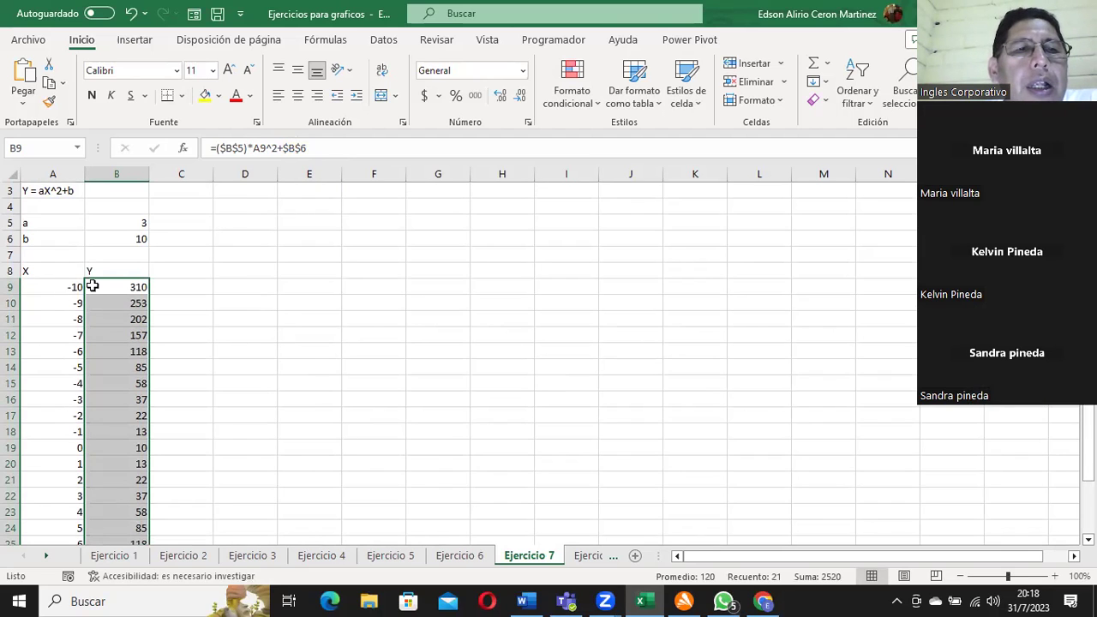
- Clear the Y values in B9:B29
left_click_drag(122, 303, 123, 555)
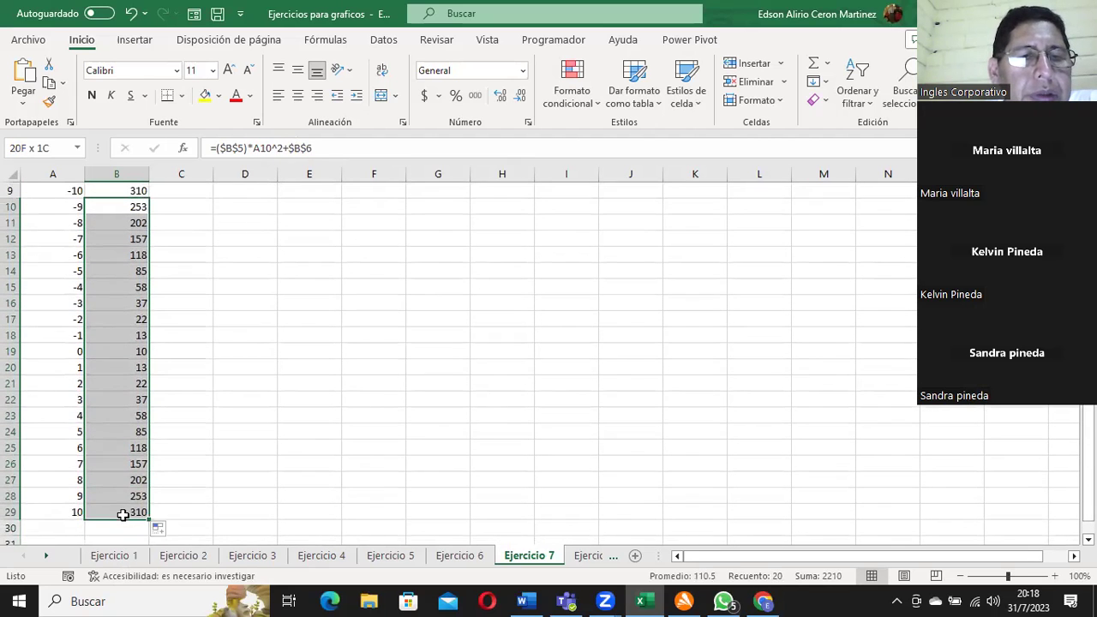
scroll(143, 256, "up", 1)
left_click_drag(123, 238, 129, 497)
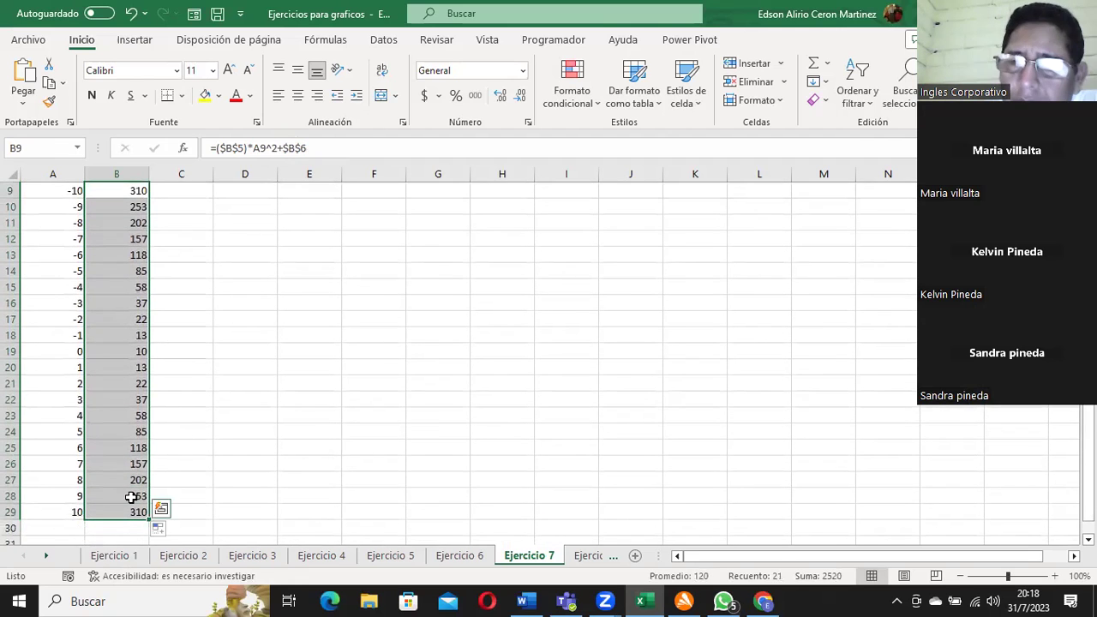
key("Delete")
- Enlarge the sheet to 160% and review the equation in A3, coefficients in B5 and B6, and first X value in A9
left_click(1055, 576)
left_click(1055, 576)
left_click(1055, 576)
scroll(434, 403, "up", 3)
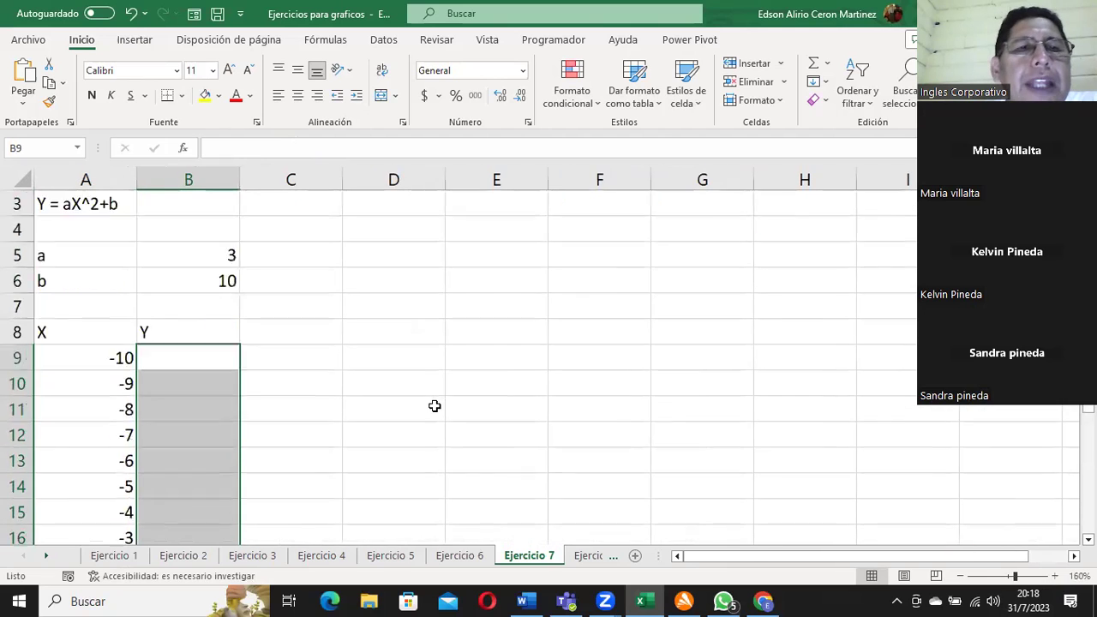
scroll(434, 404, "up", 2, "ctrl")
left_click(71, 283)
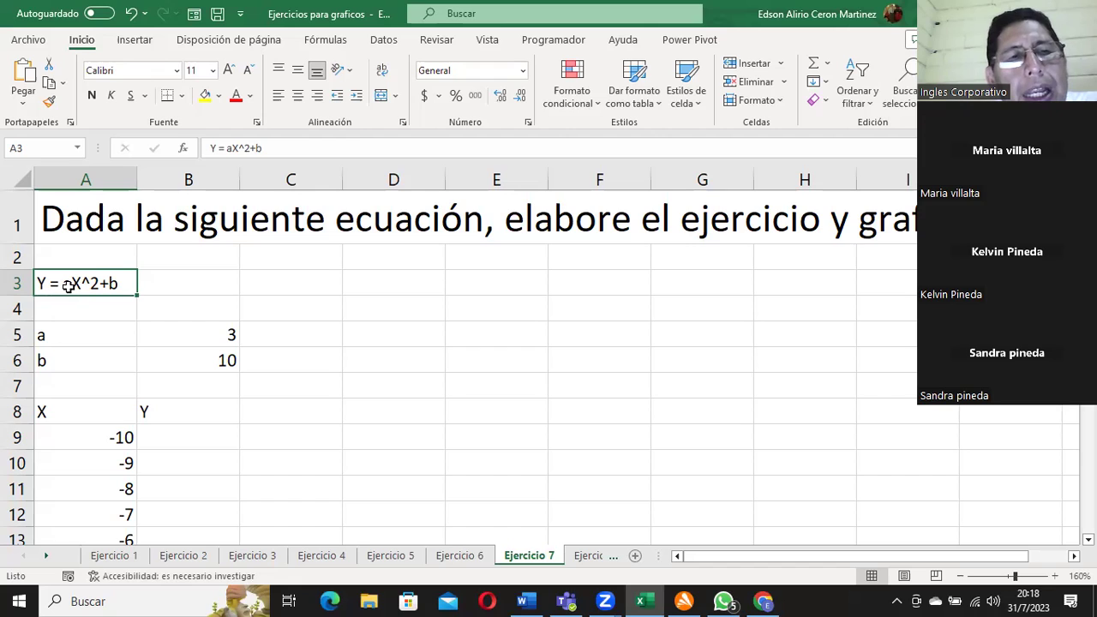
left_click(188, 332)
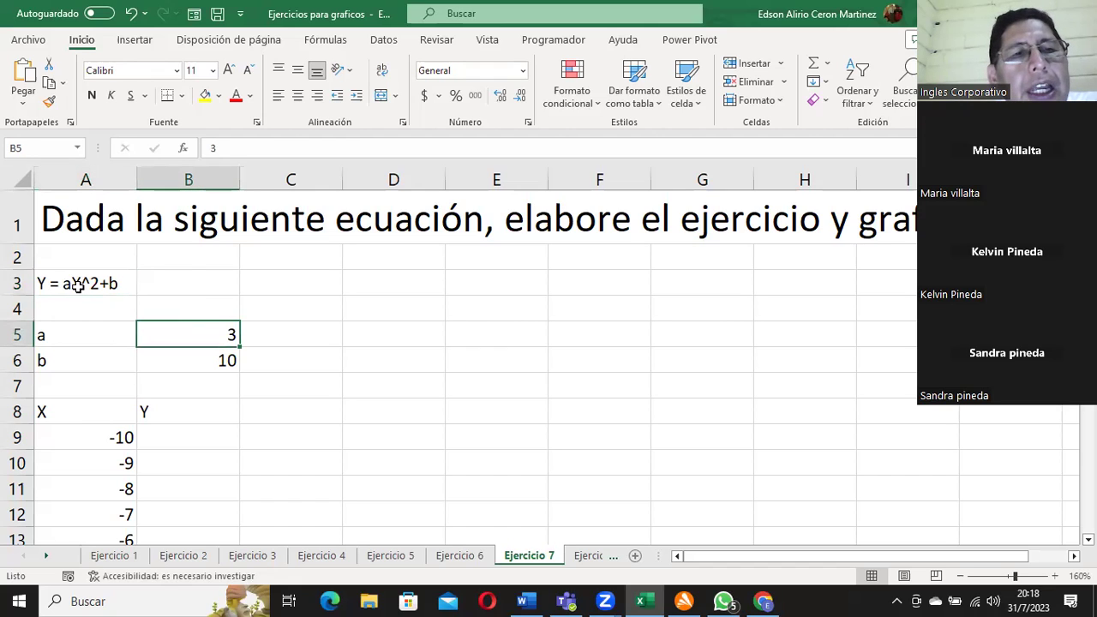
left_click(107, 441)
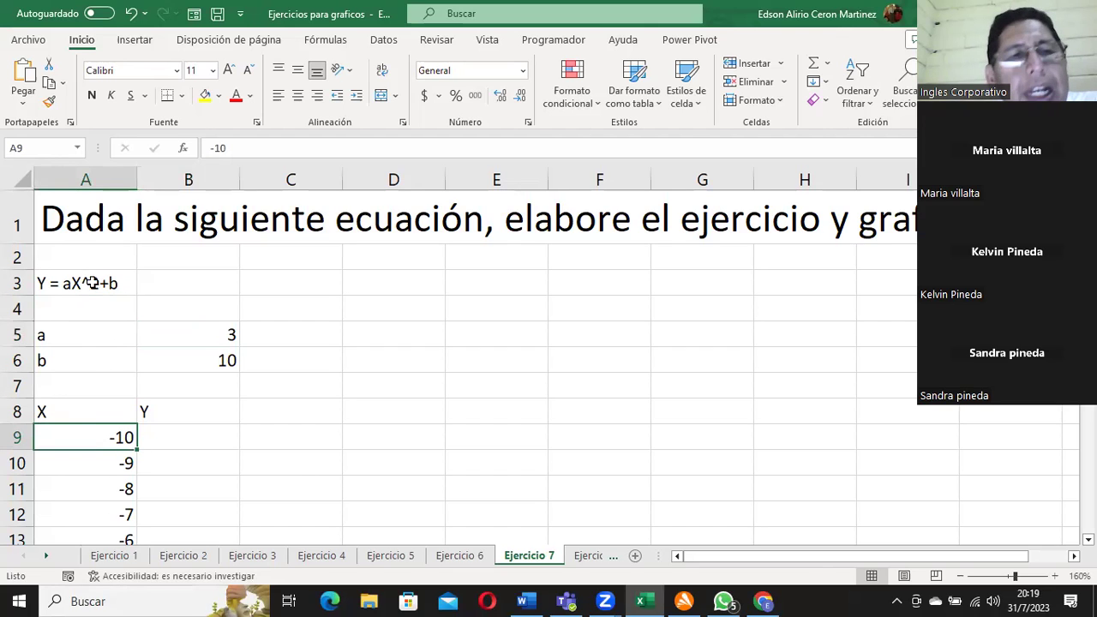
left_click(207, 357)
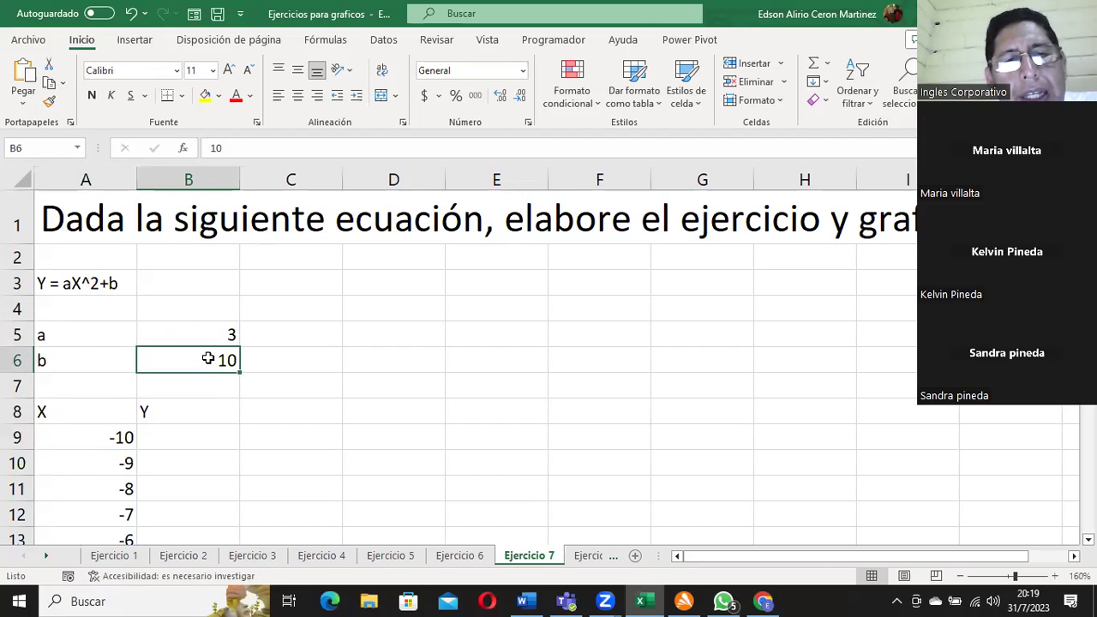
- Build the formula =(B5)*A9^2+B6 in cell B9 for the first Y value
left_click(165, 439)
double_click(204, 436)
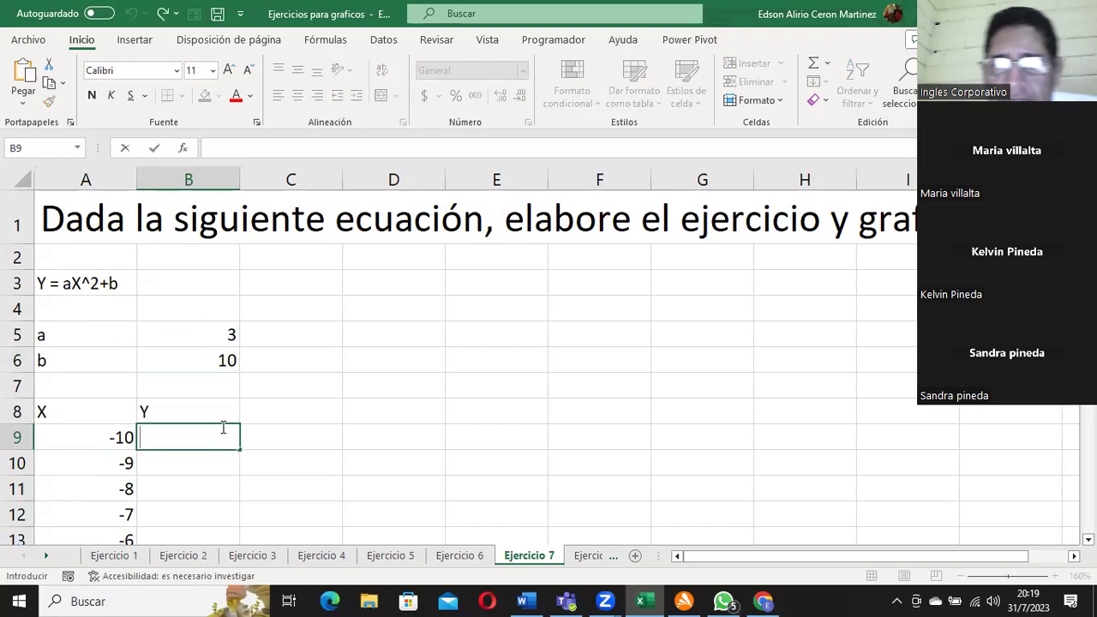
type("=(")
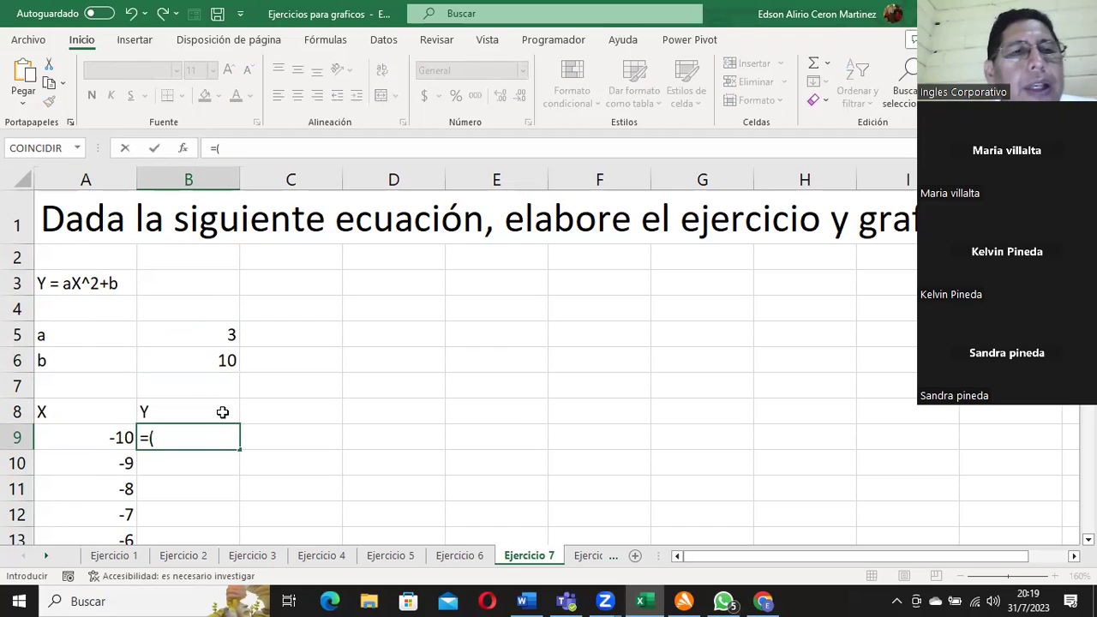
left_click(196, 326)
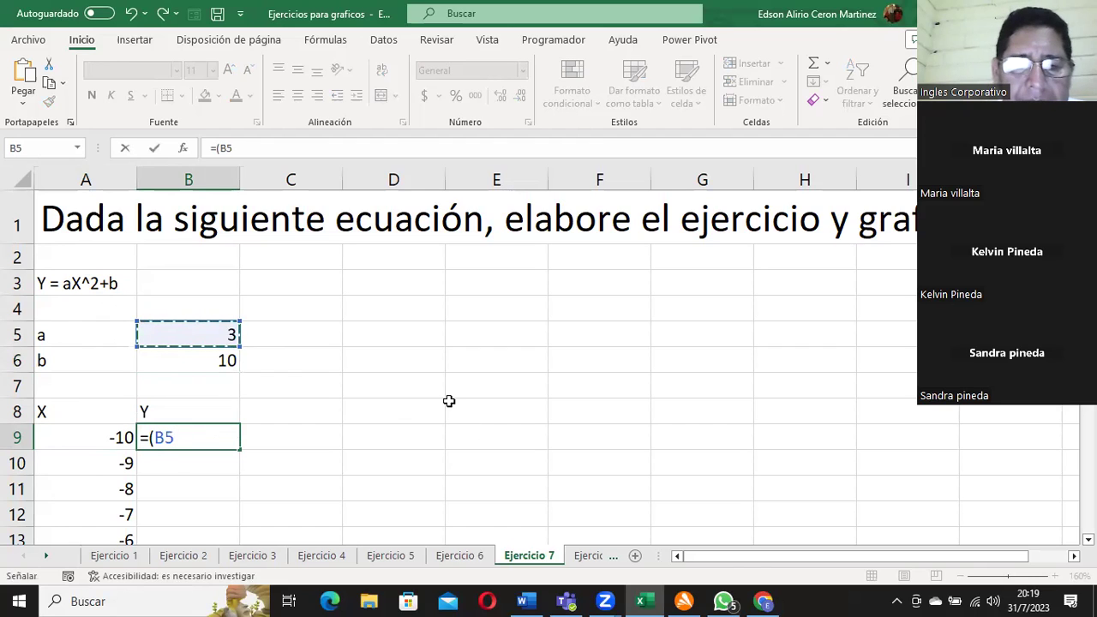
type(")*")
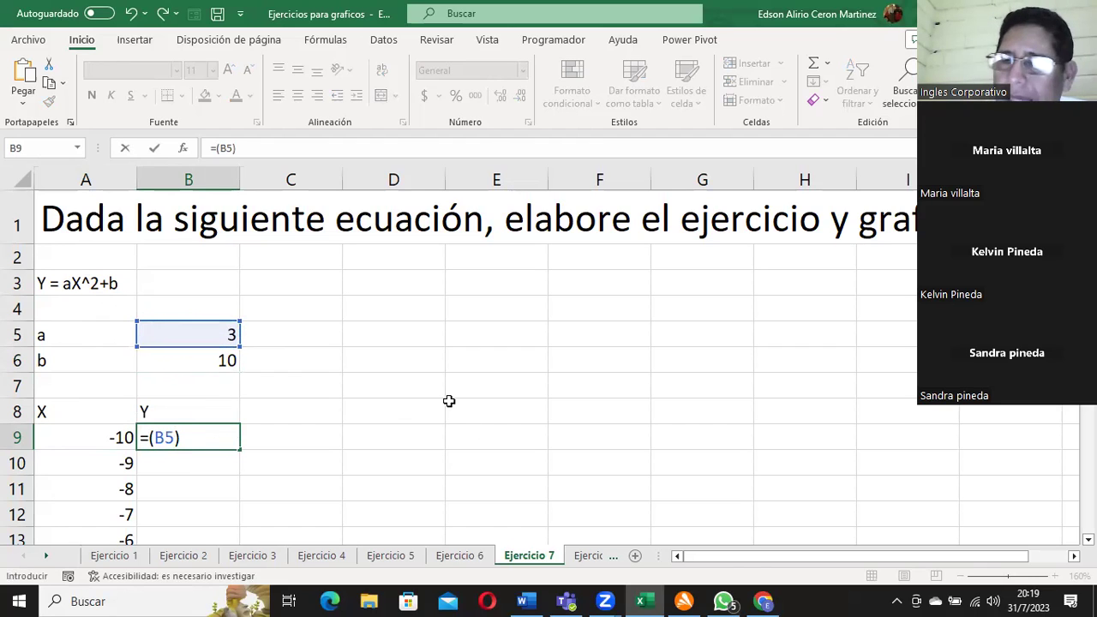
left_click(92, 441)
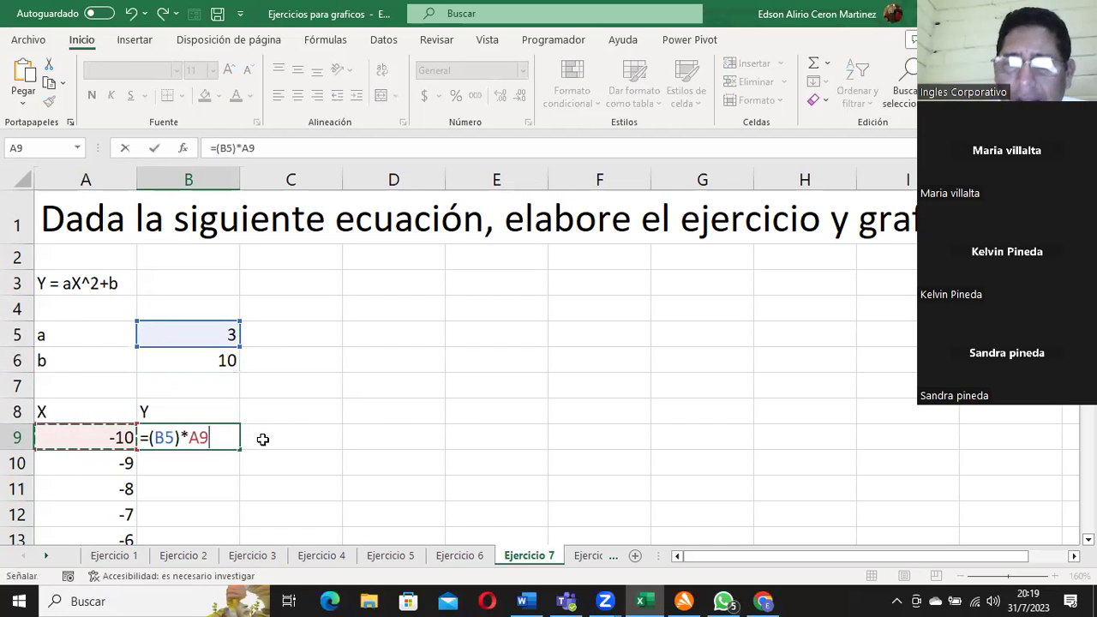
type("^2+")
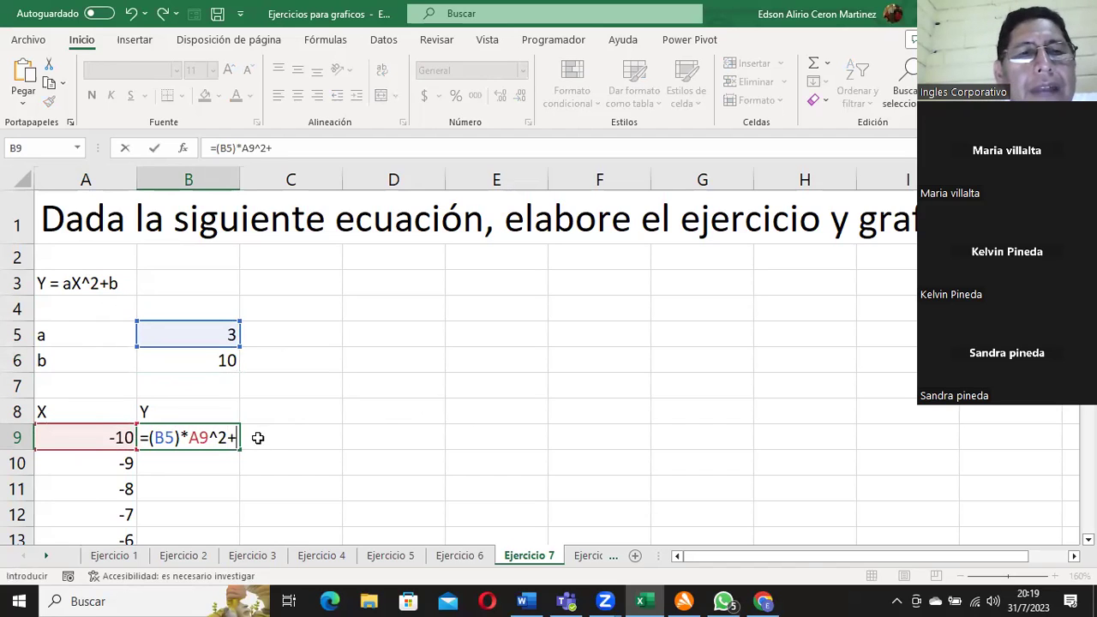
left_click(205, 353)
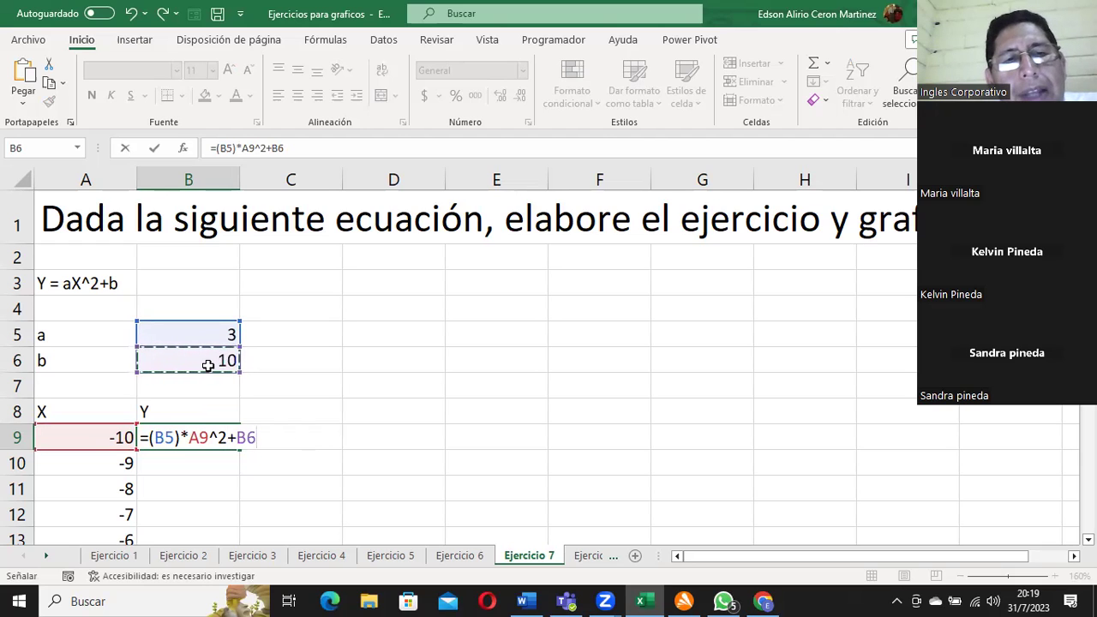
- Make the coefficient references absolute in the B9 formula so it reads =($B$5)*A9^2+$B$6
left_click(154, 438)
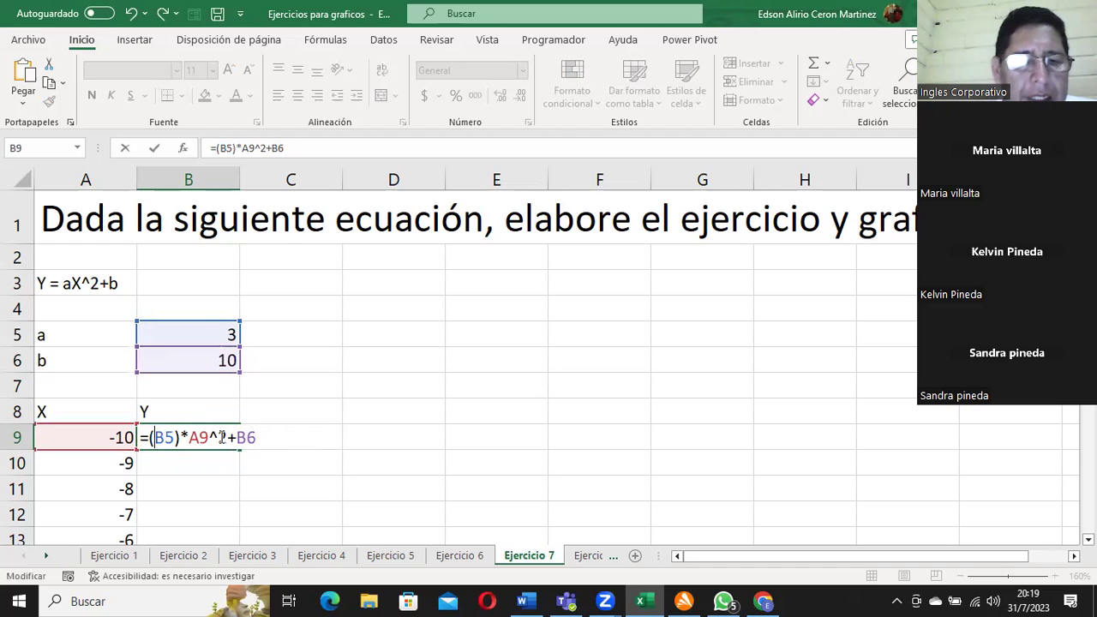
type("$")
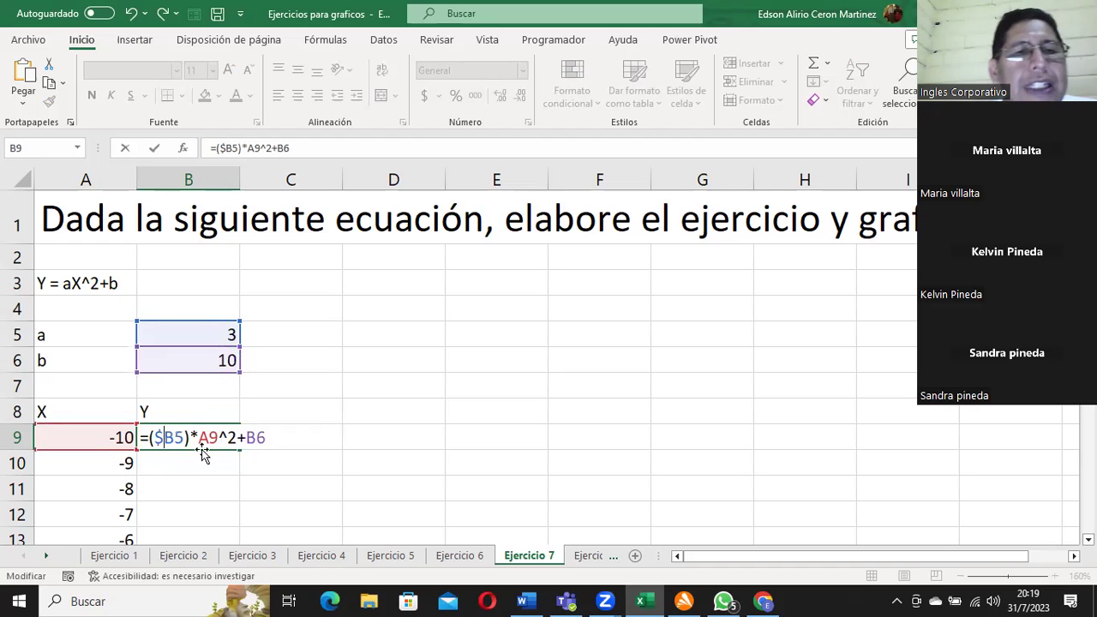
left_click(171, 435)
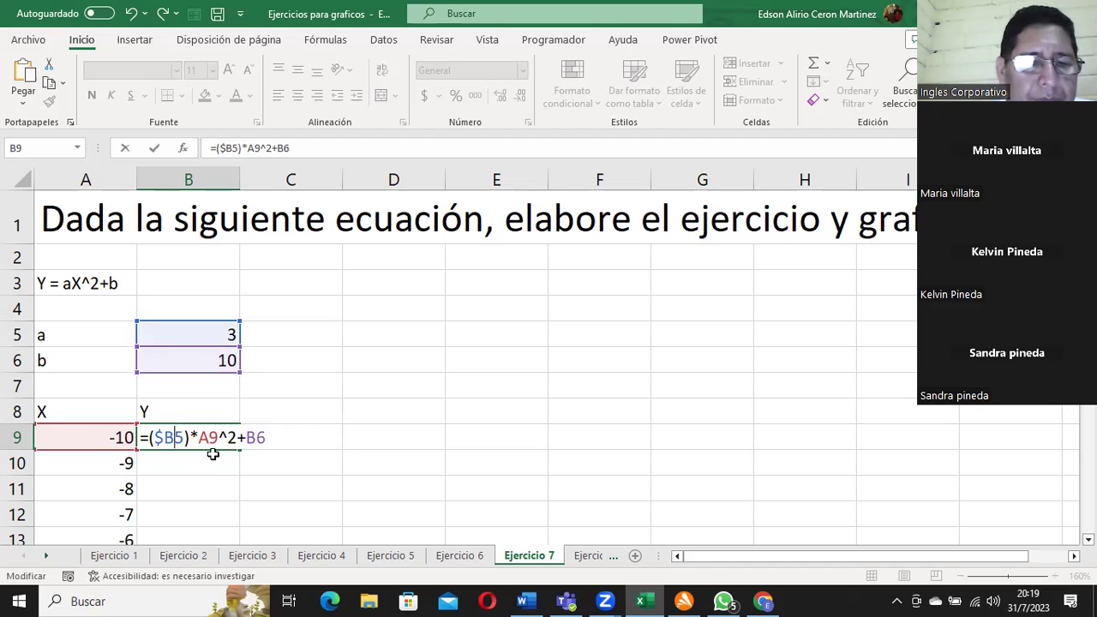
type("$")
left_click(256, 435)
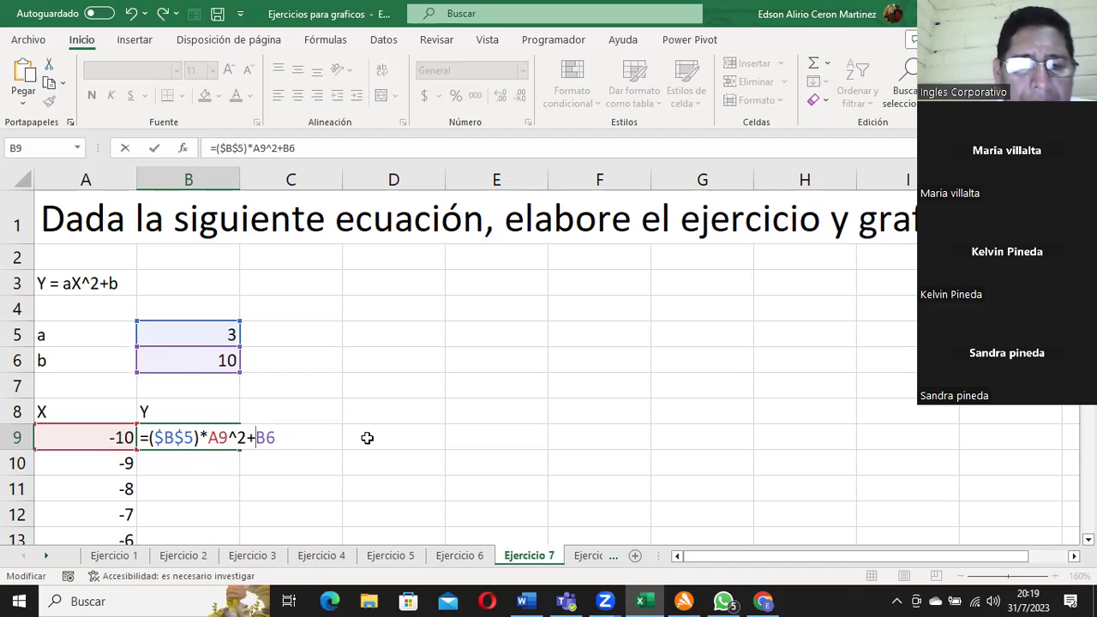
type("$")
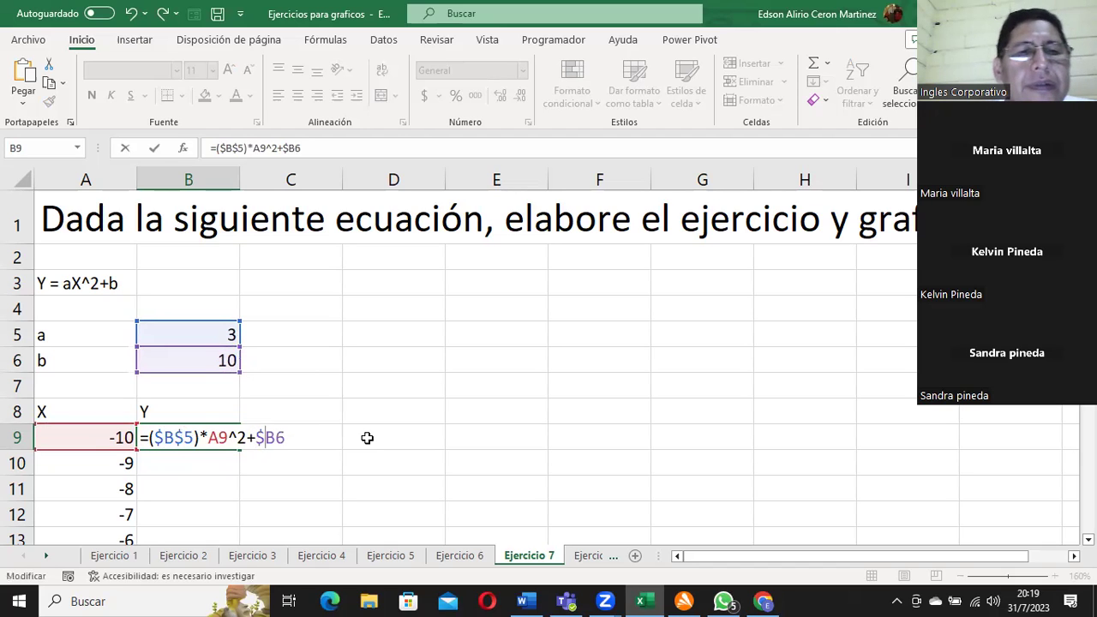
key("Right")
type("$")
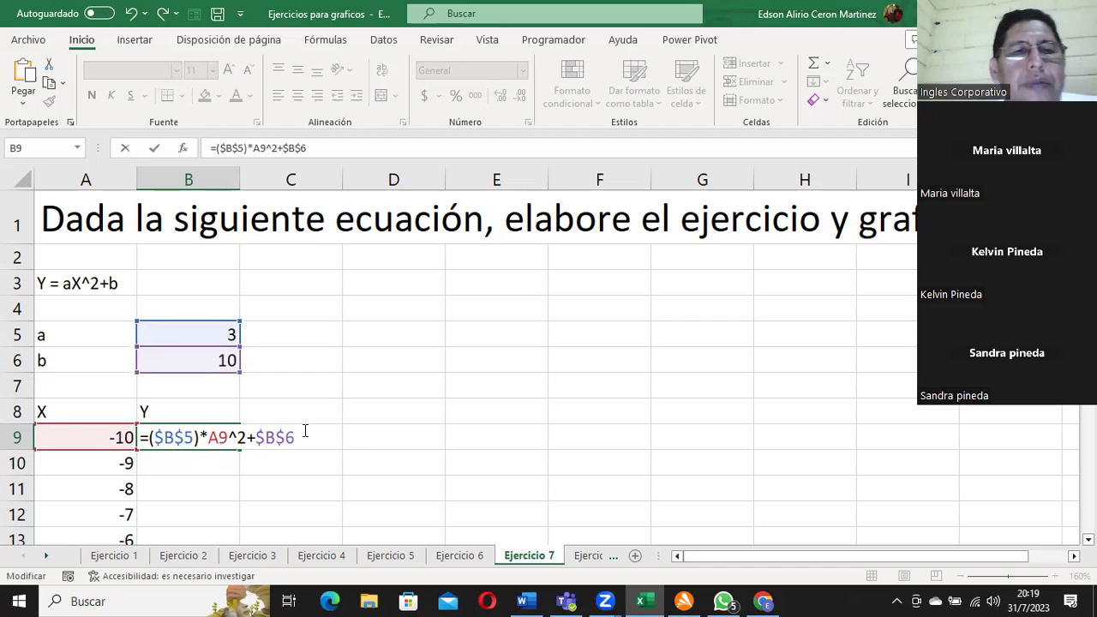
key("Return")
- Fill the B9 formula down the Y column to B29 and look over the filled values
left_click(223, 439)
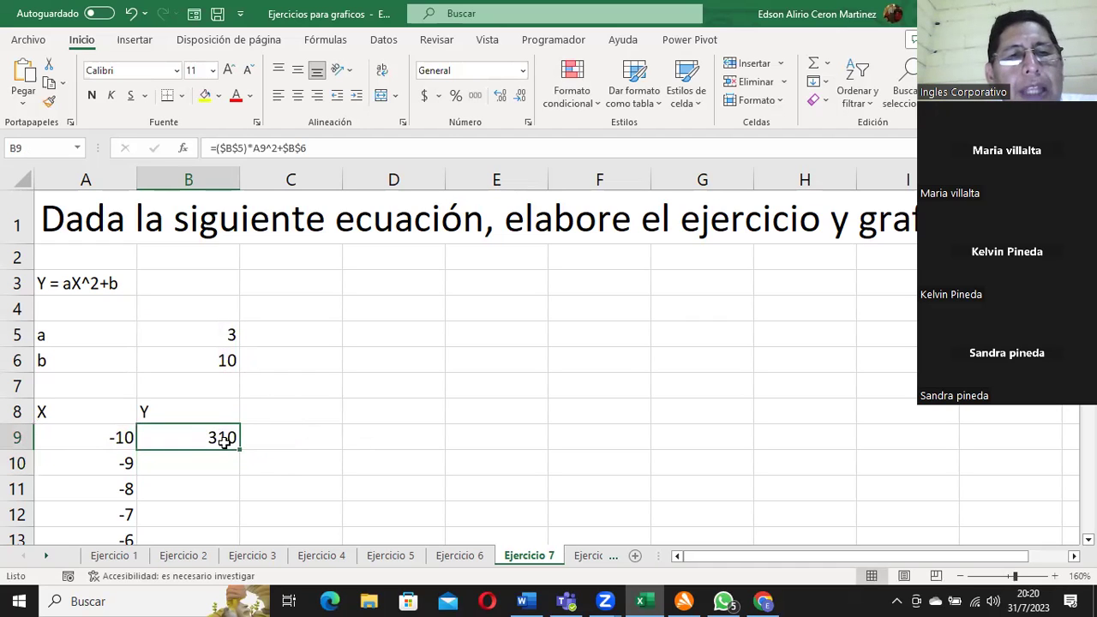
double_click(239, 450)
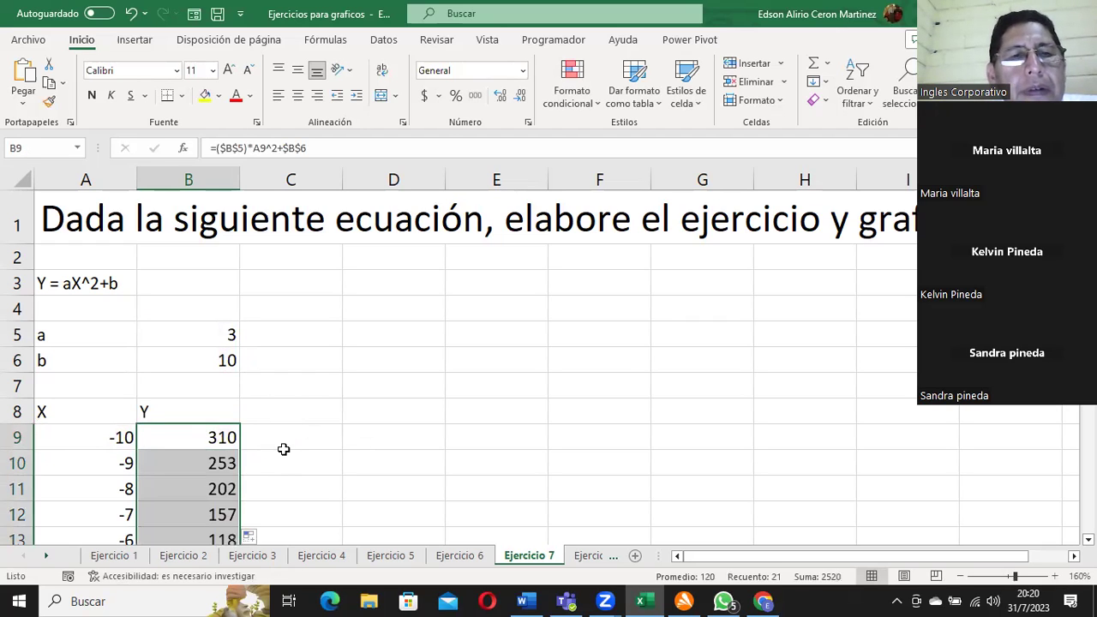
scroll(359, 427, "down", 6)
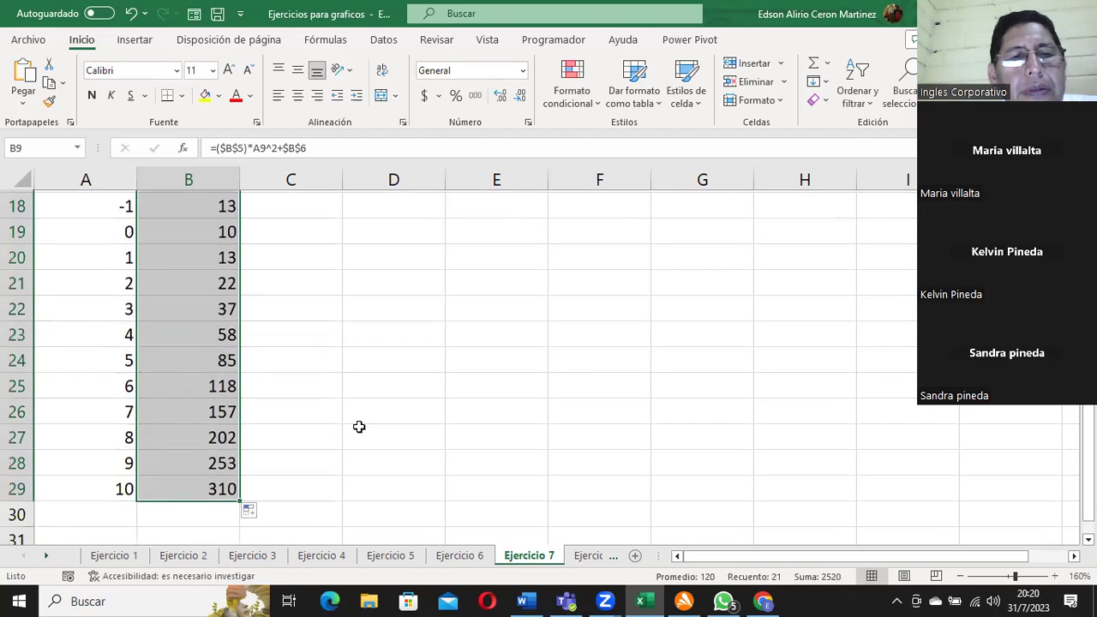
scroll(359, 427, "up", 5)
- Inspect the copied formulas in B10 and B11 to check which cells they reference
left_click(123, 385)
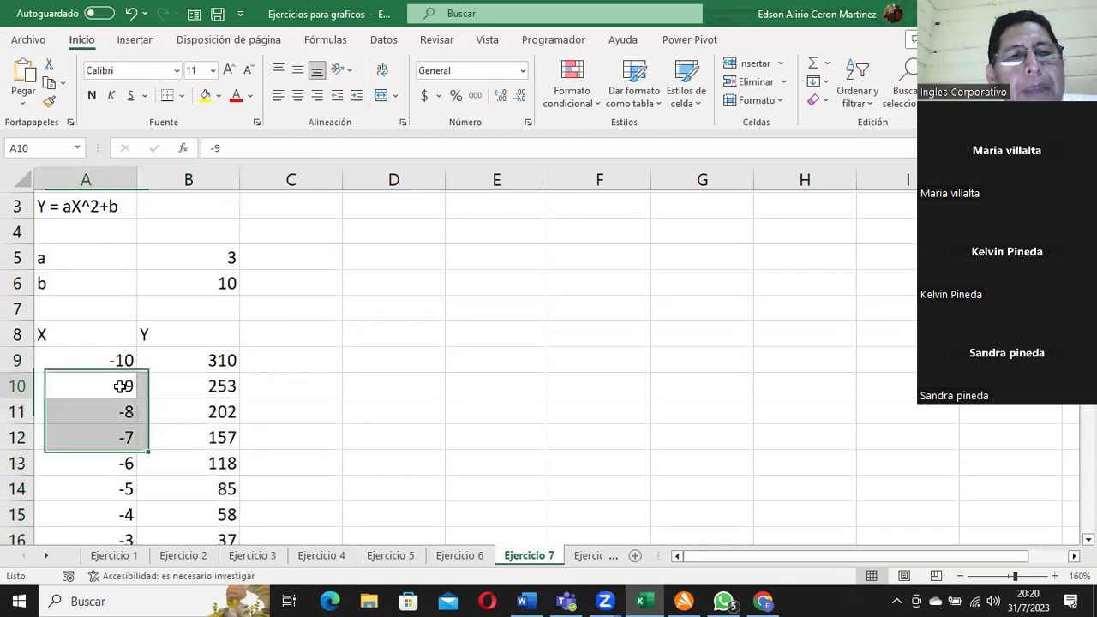
double_click(179, 380)
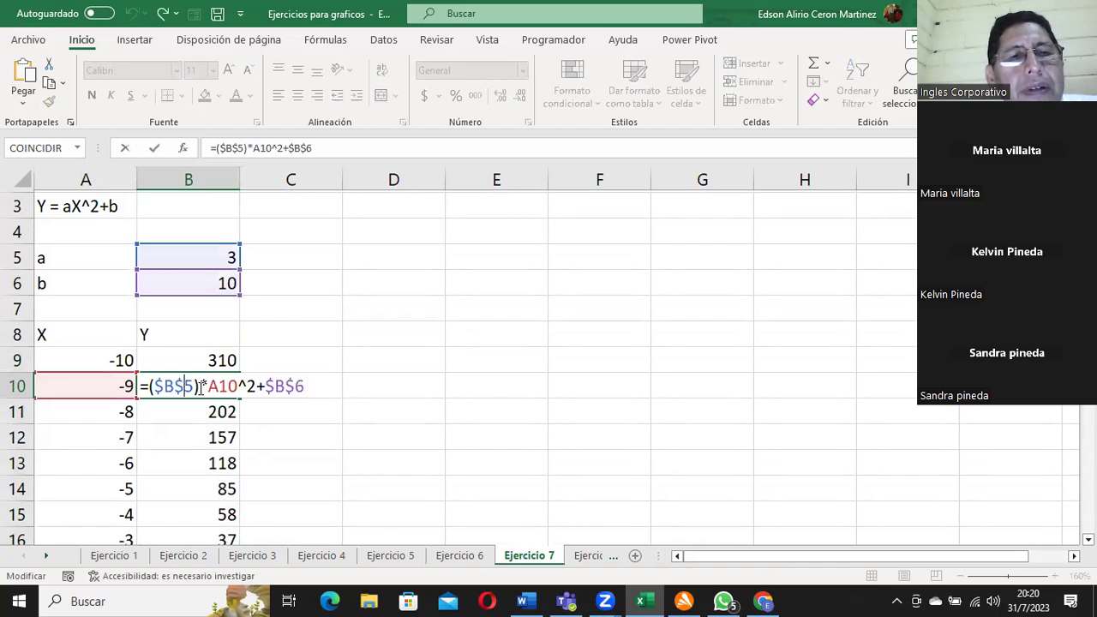
key("Escape")
double_click(206, 411)
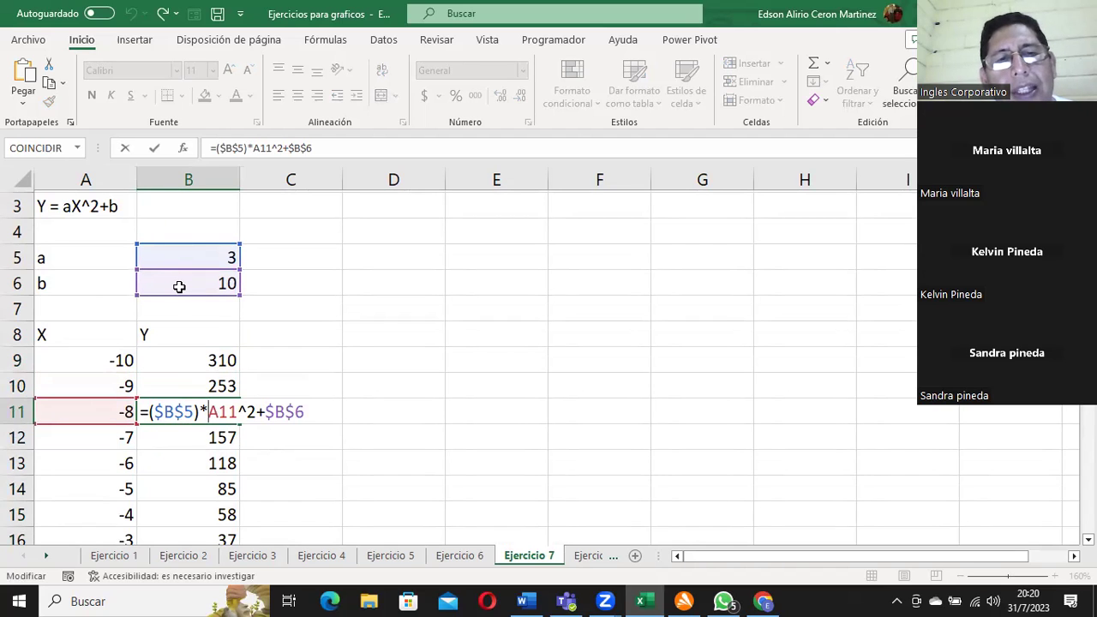
key("ctrl+Return")
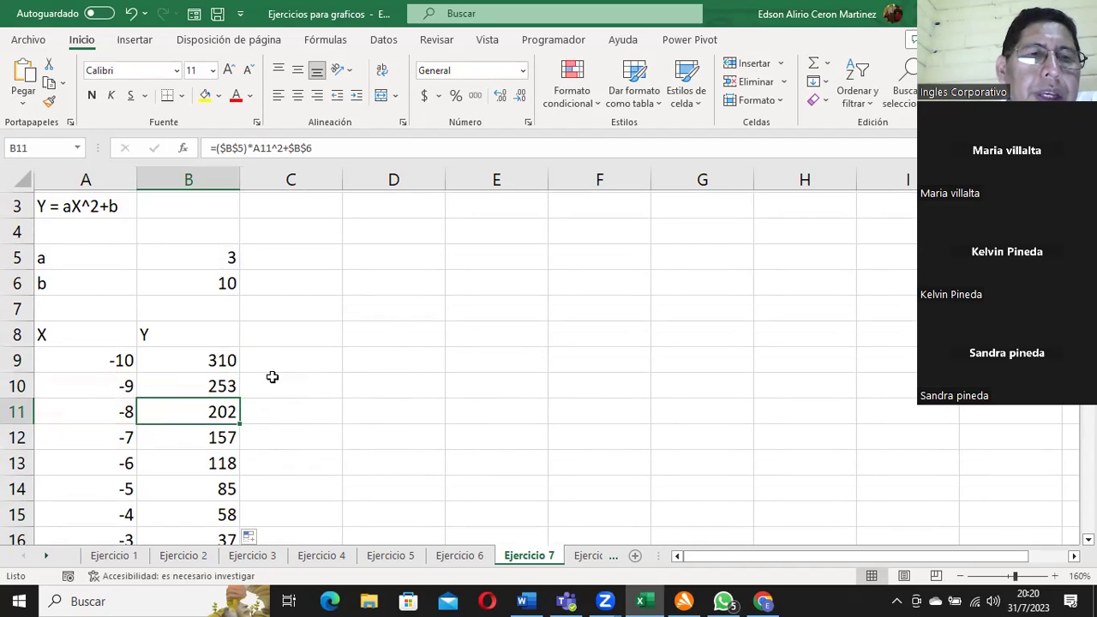
- Insert the recommended scatter chart (Dispersión) from the X and Y values in A9:B29 and move it clear of the data, starting at column D
left_click_drag(105, 357, 210, 488)
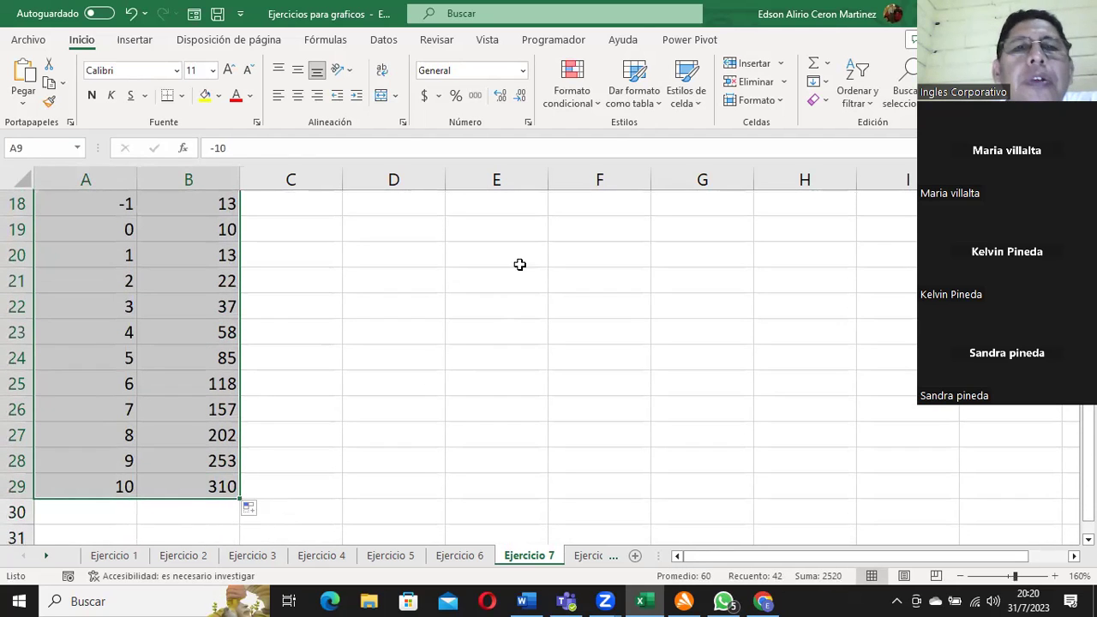
left_click(137, 40)
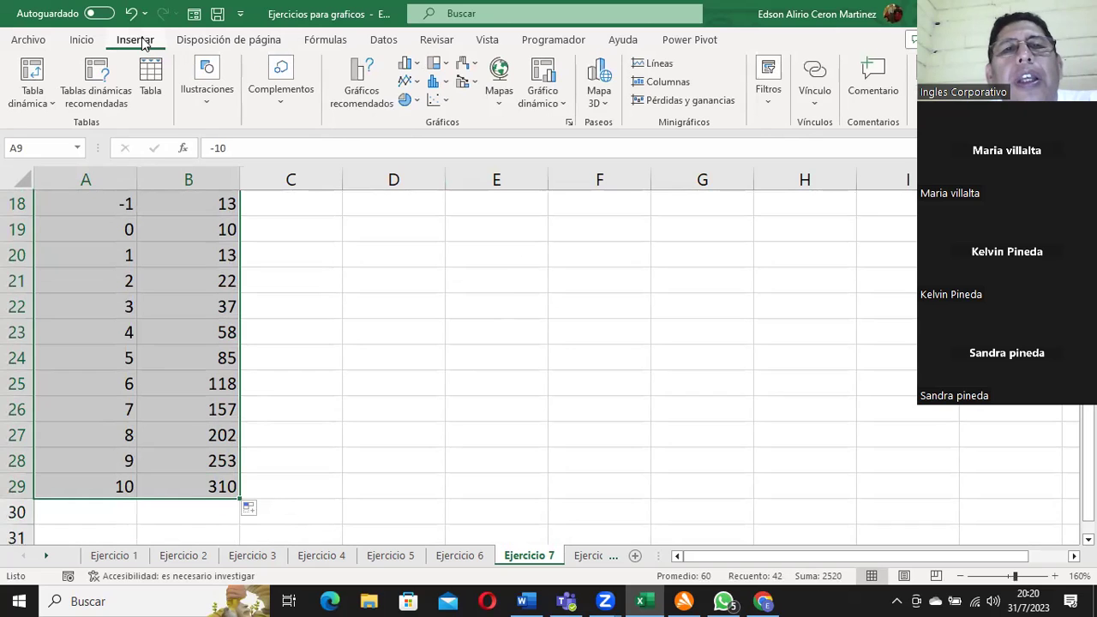
left_click(362, 83)
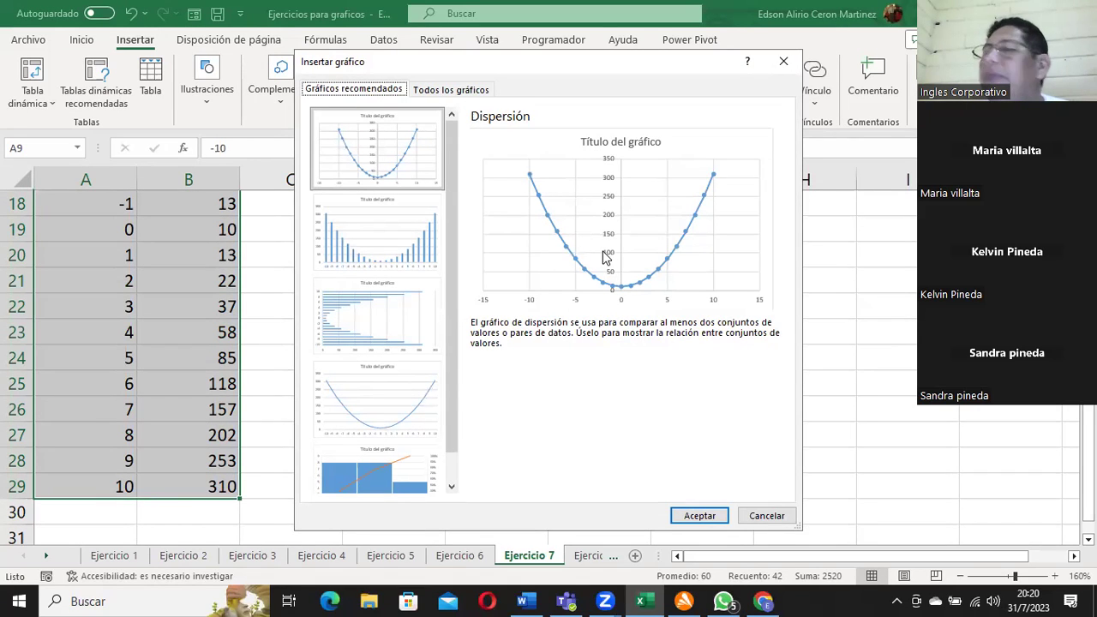
left_click(699, 516)
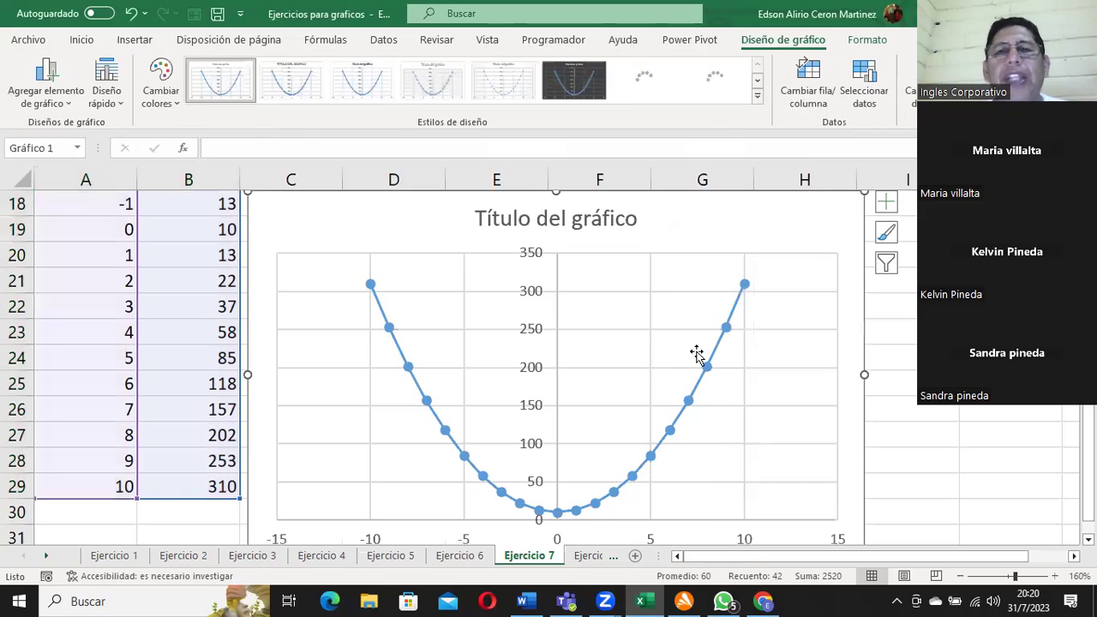
left_click_drag(727, 221, 823, 250)
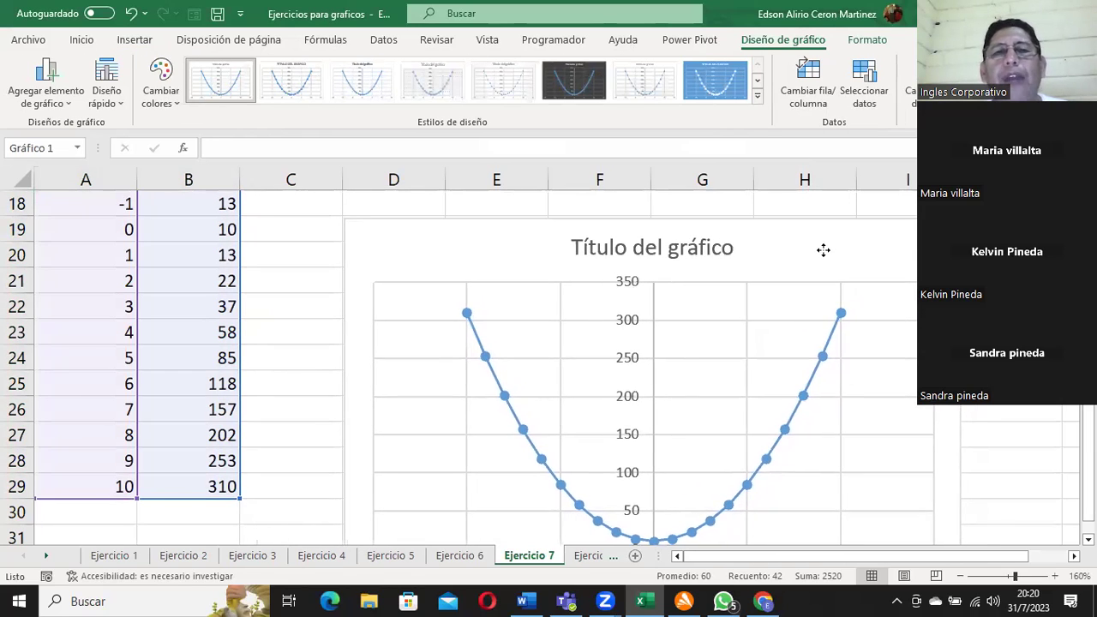
mouse_move(829, 349)
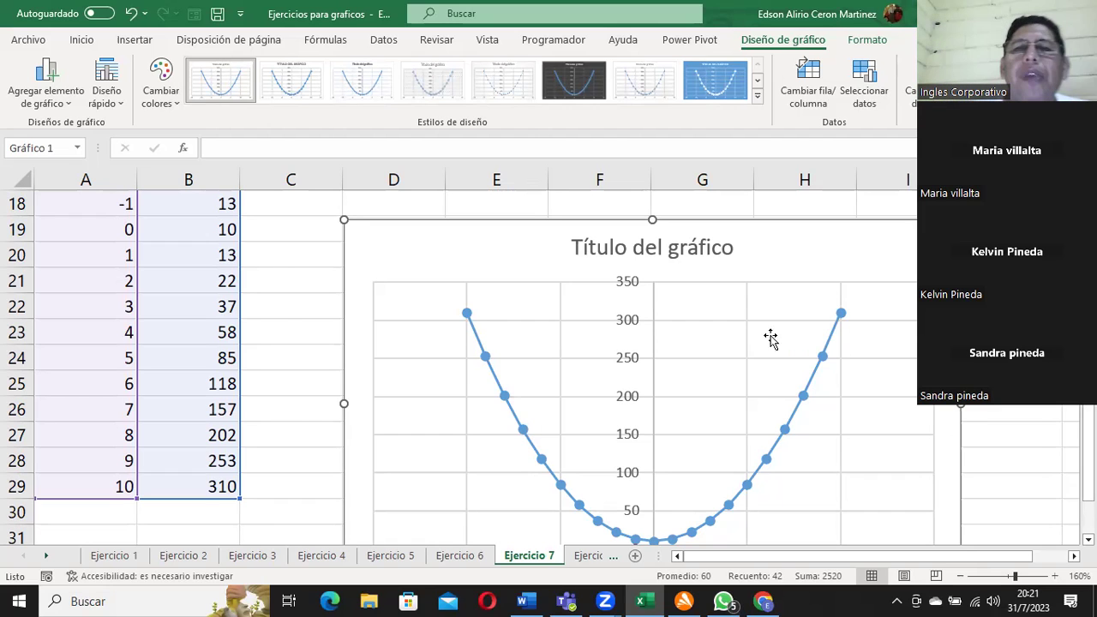
- Review the equation in A3, the coefficients in B5 and B6, and the formulas in B9 and B10
scroll(309, 342, "up", 6)
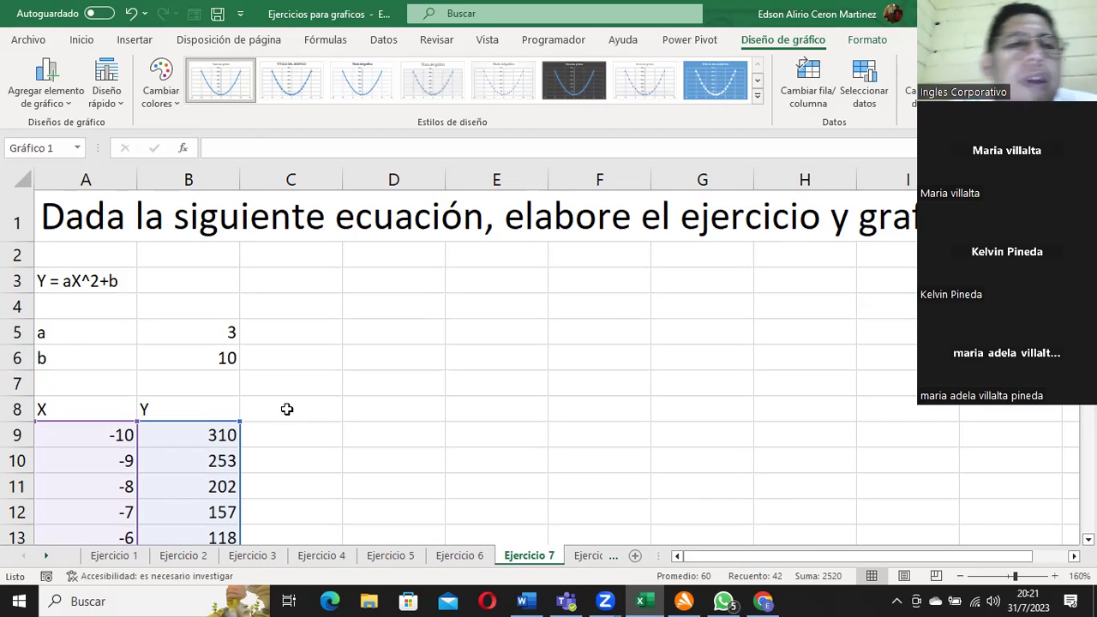
double_click(76, 281)
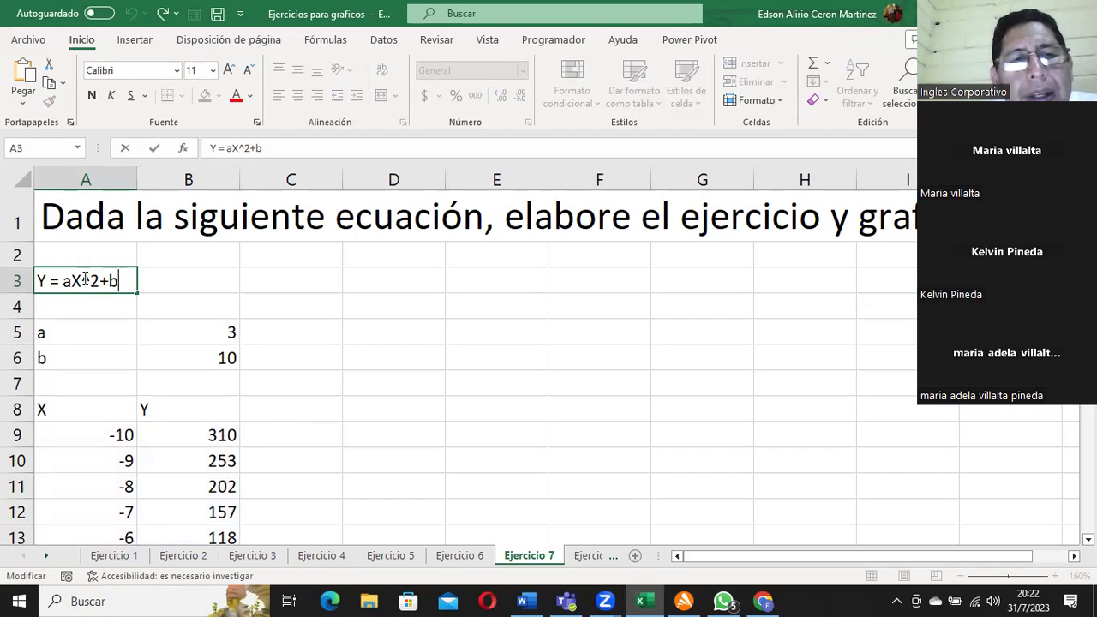
left_click_drag(64, 281, 124, 285)
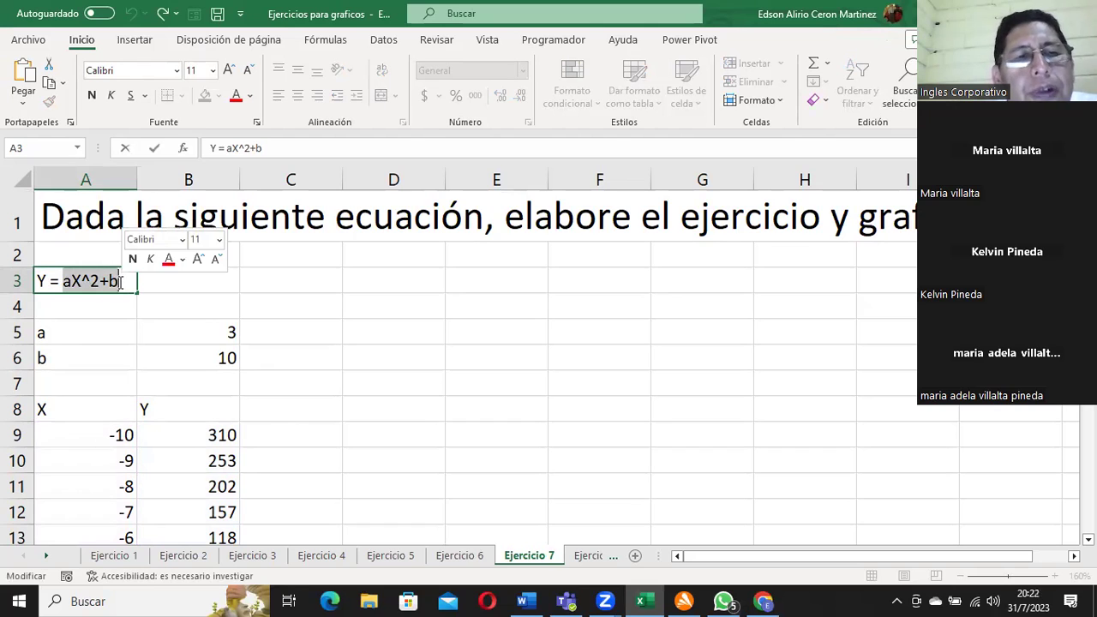
left_click(304, 302)
left_click(209, 332)
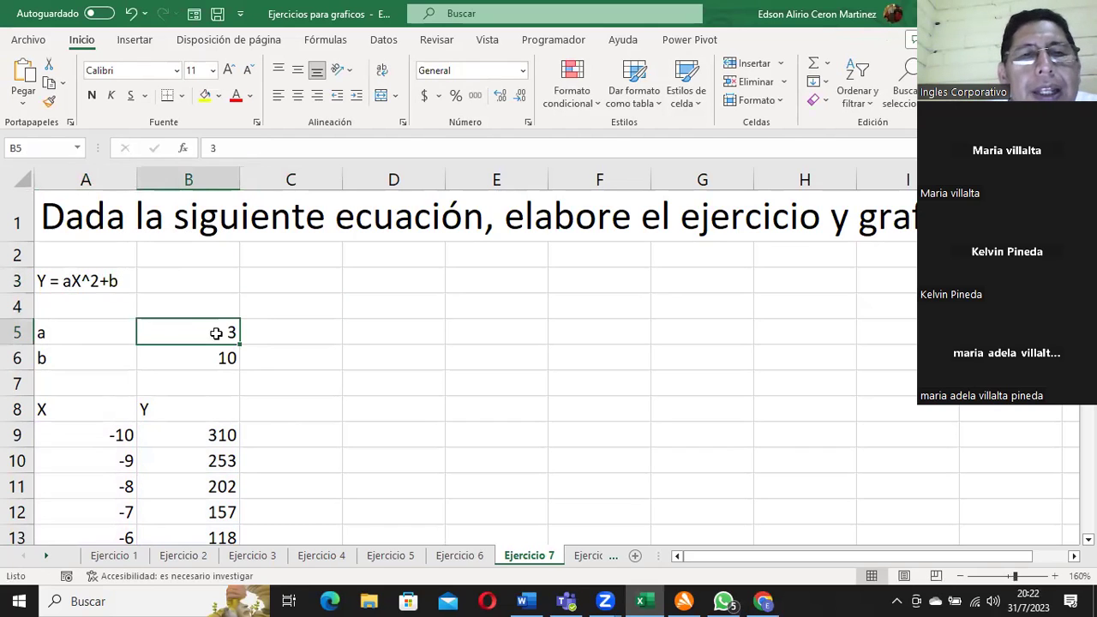
left_click(188, 357)
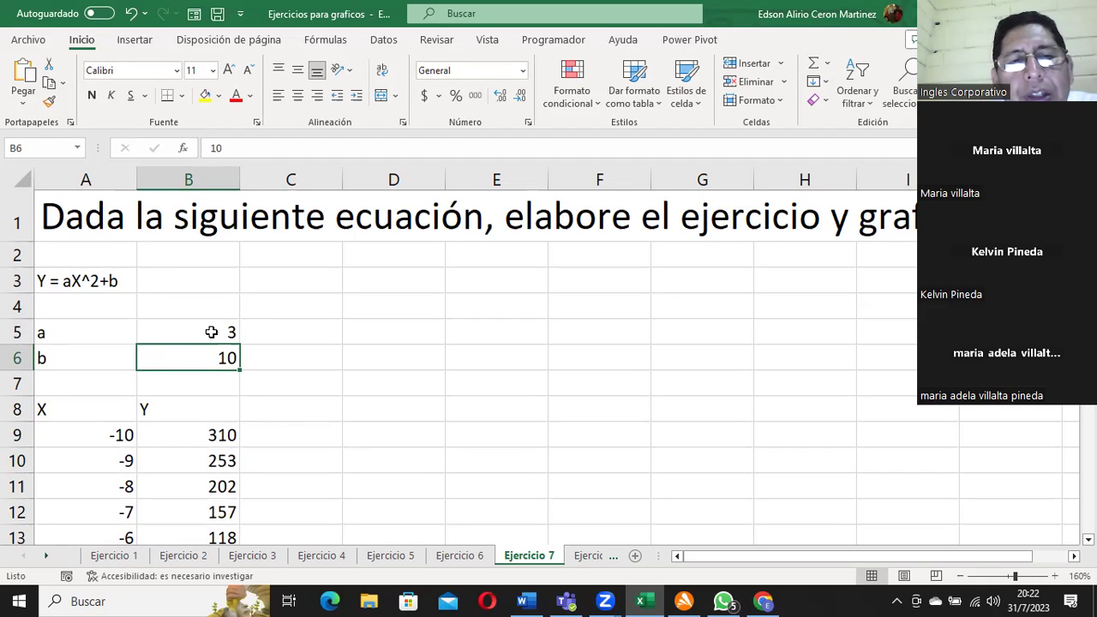
double_click(227, 417)
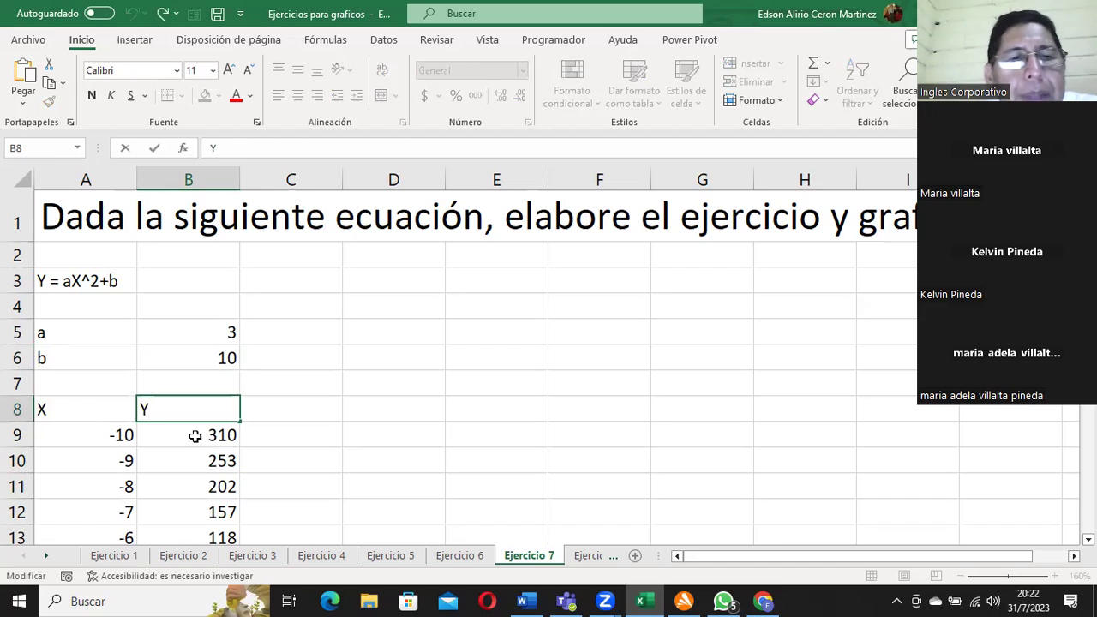
double_click(195, 435)
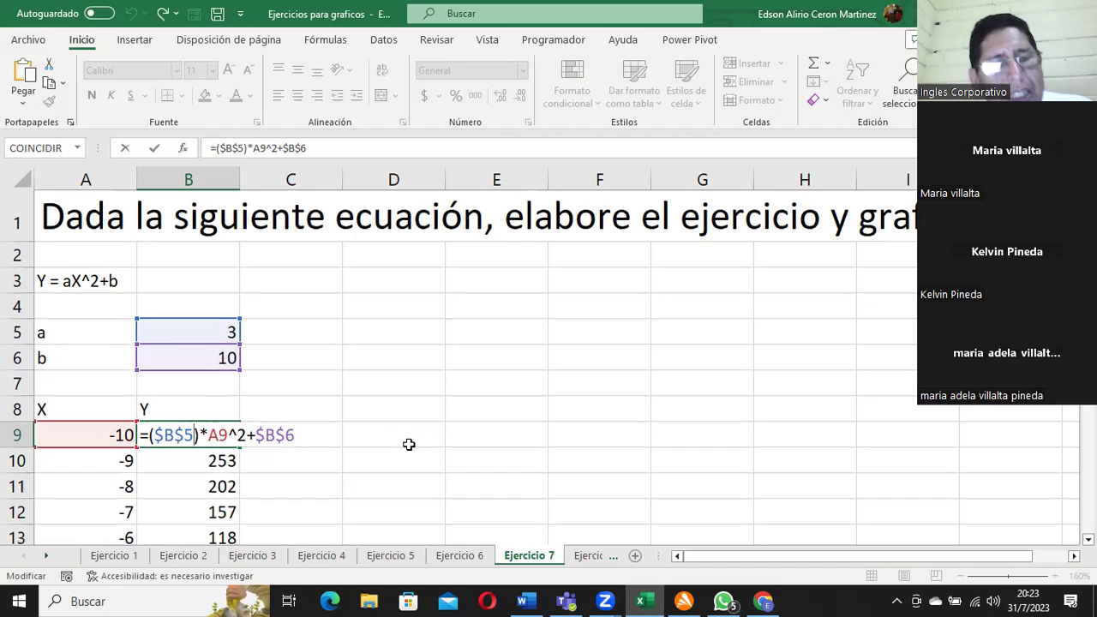
key("ctrl+Return")
left_click(202, 460)
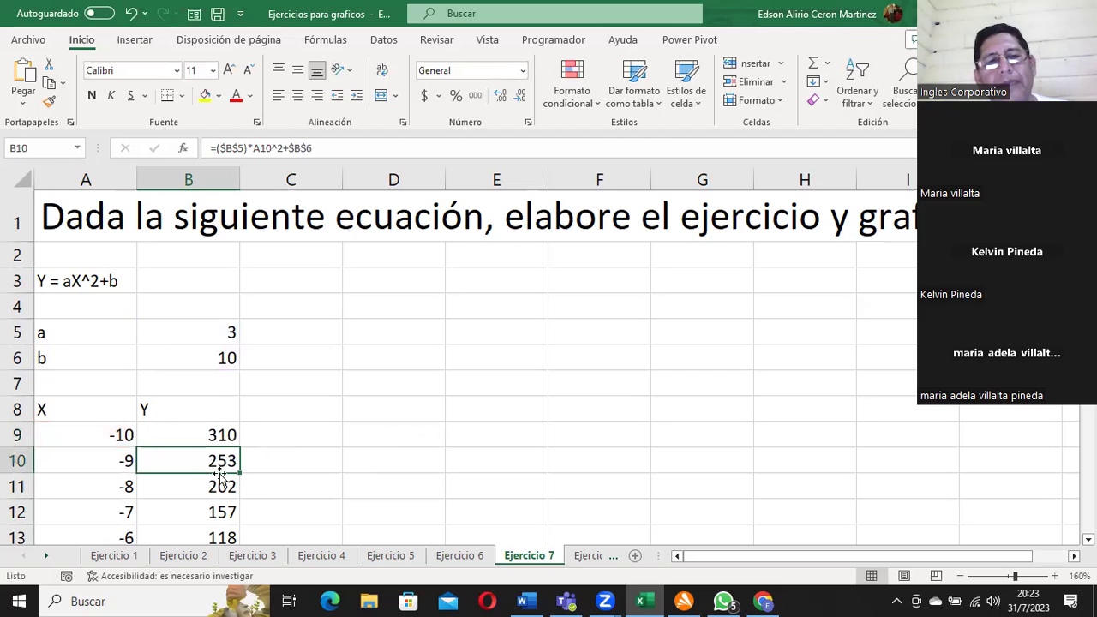
- Move the chart up beside the X and Y table so its top edge sits at row 9
scroll(245, 531, "down", 1)
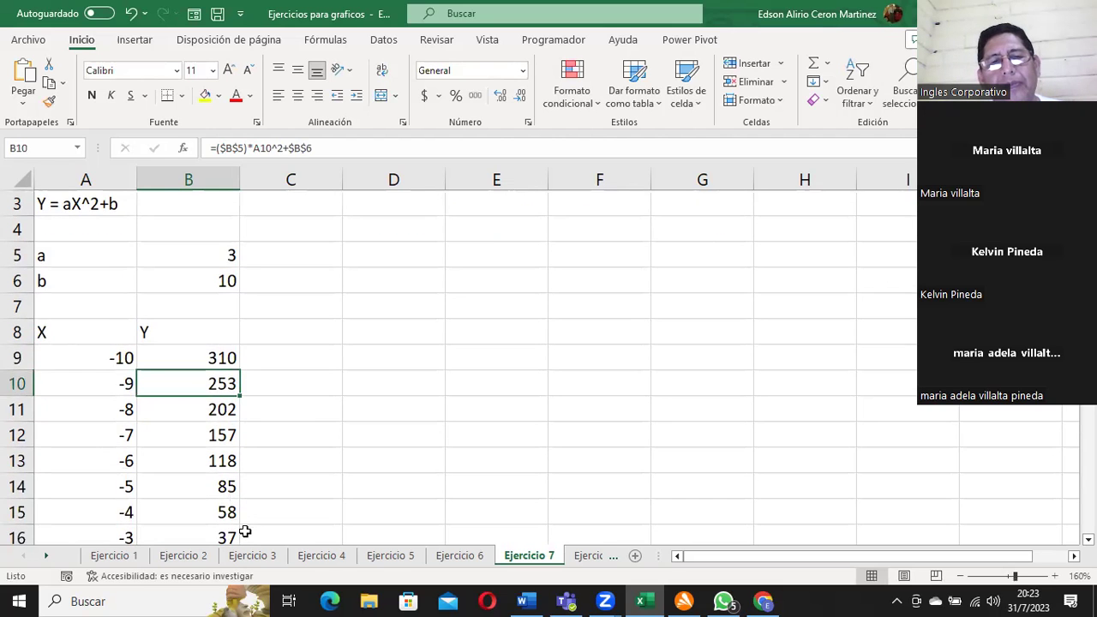
scroll(245, 531, "down", 3)
scroll(245, 531, "down", 2)
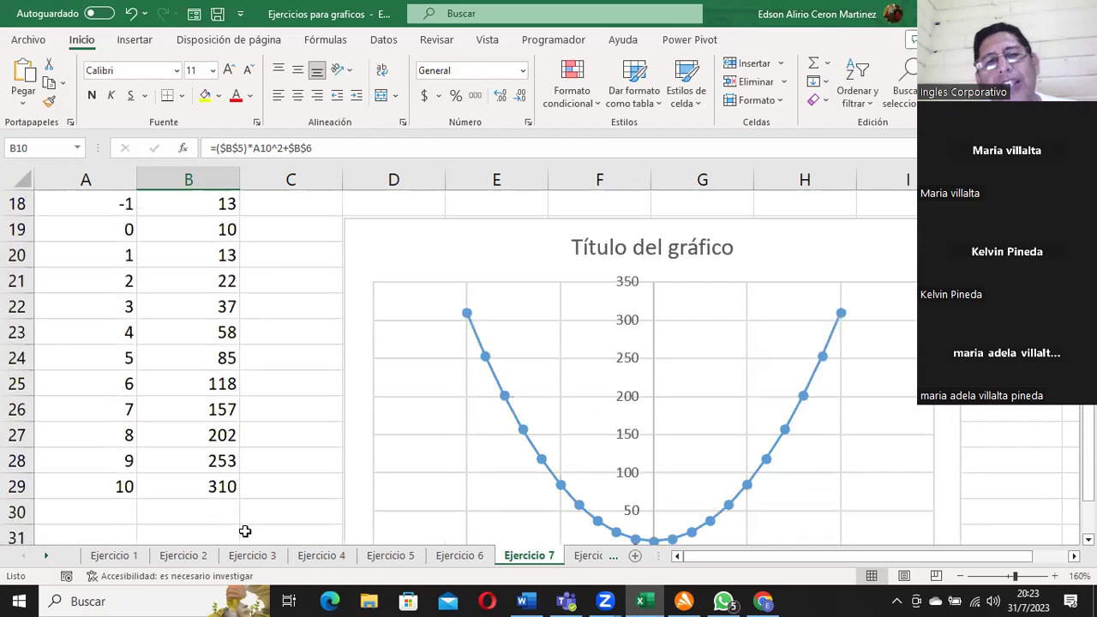
scroll(245, 531, "down", 3)
scroll(245, 529, "up", 3)
scroll(245, 530, "up", 4)
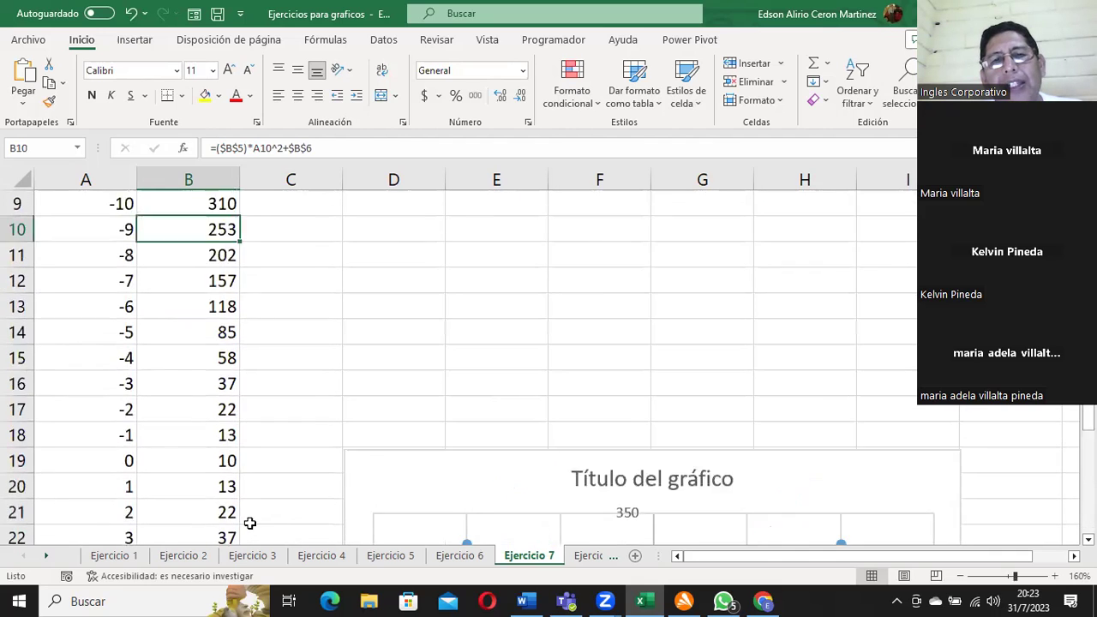
scroll(333, 521, "down", 2)
left_click_drag(392, 374, 415, 242)
scroll(415, 241, "up", 3)
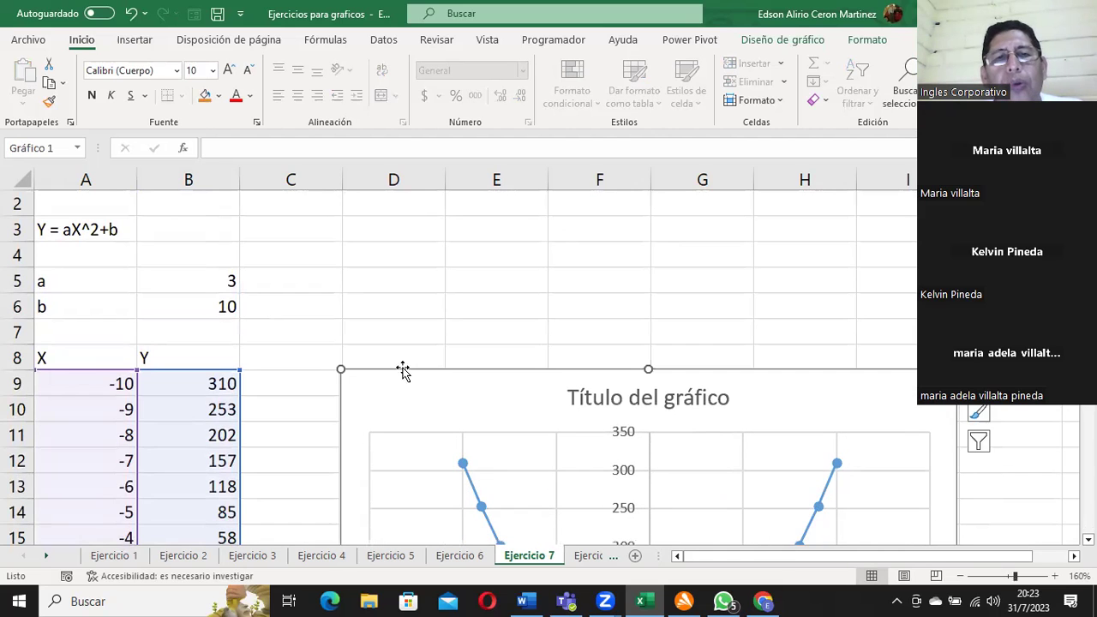
- Review the parabola in the scatter chart, the equation in A3 and the coefficients in B5 and B6
scroll(514, 386, "down", 3)
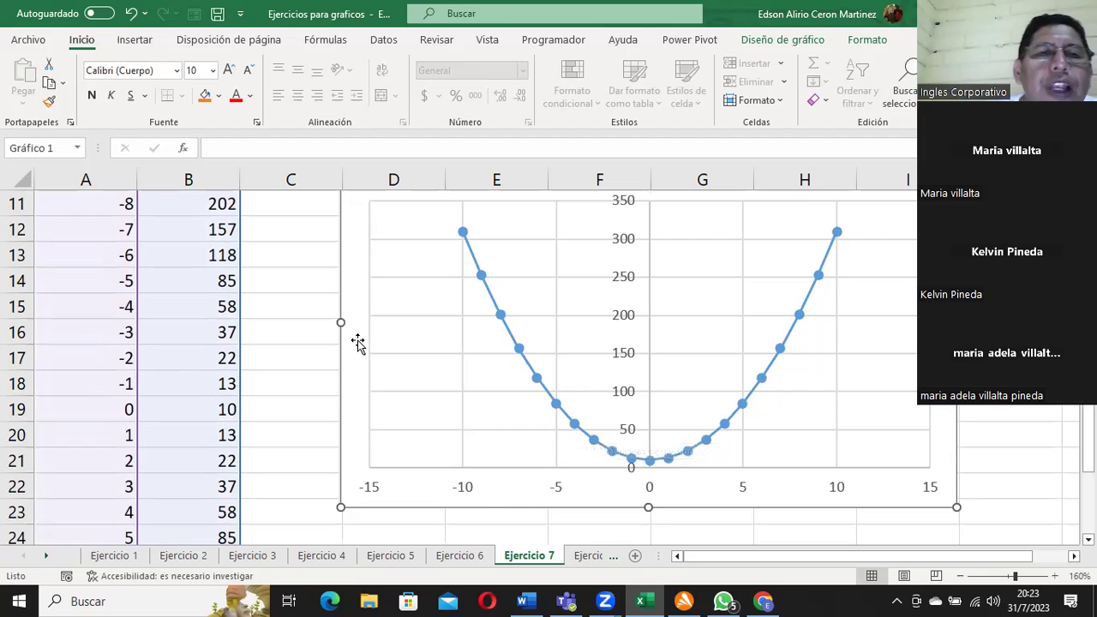
scroll(339, 317, "up", 1)
scroll(339, 317, "up", 3)
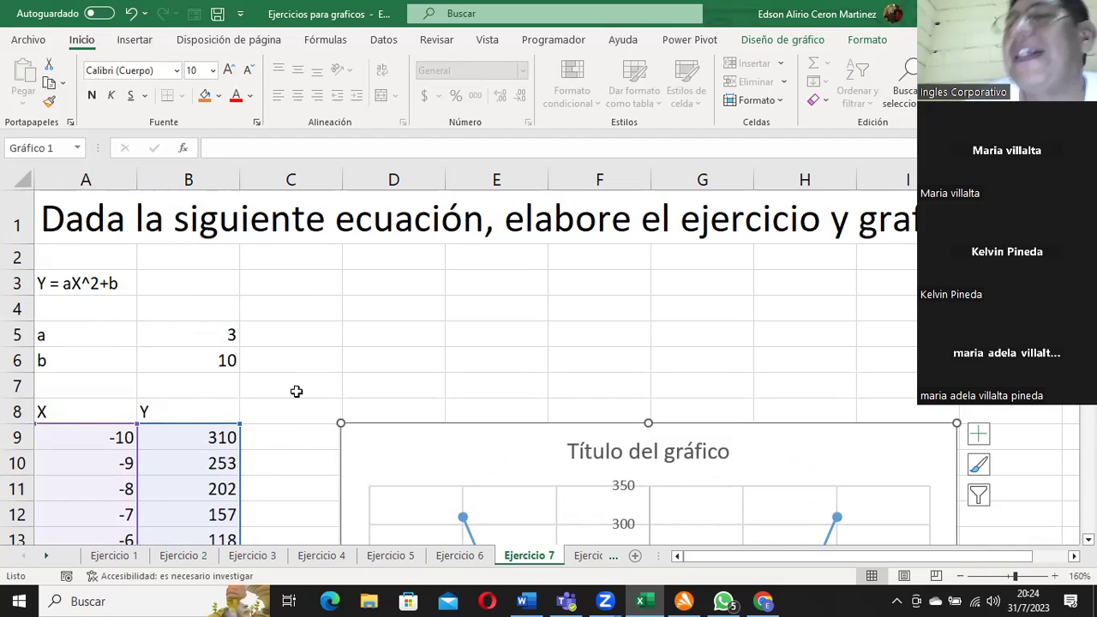
left_click(206, 438)
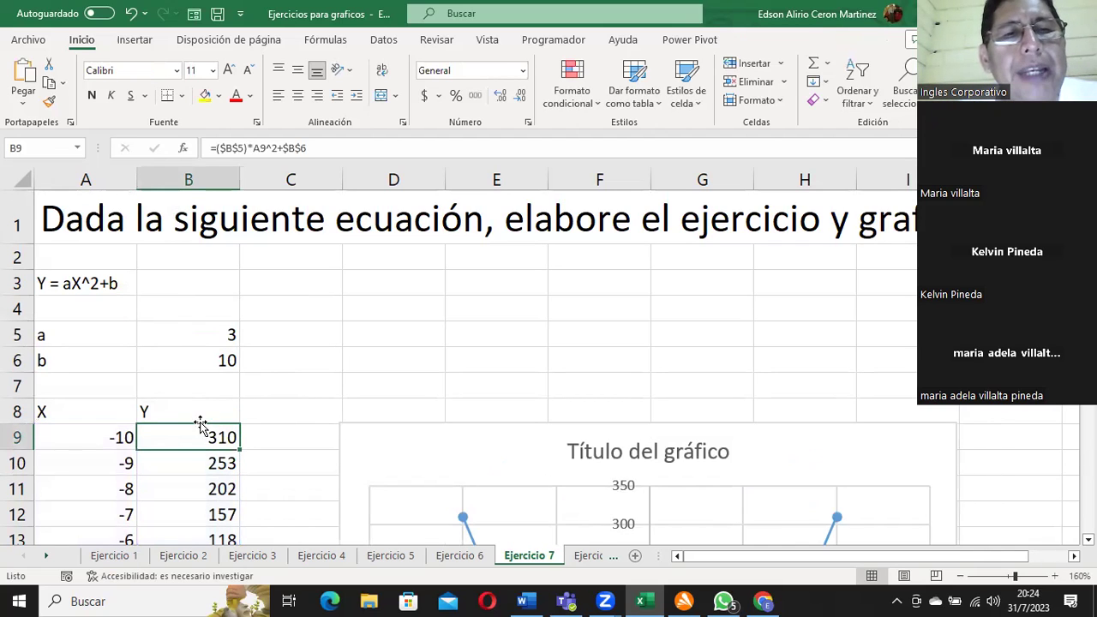
double_click(79, 282)
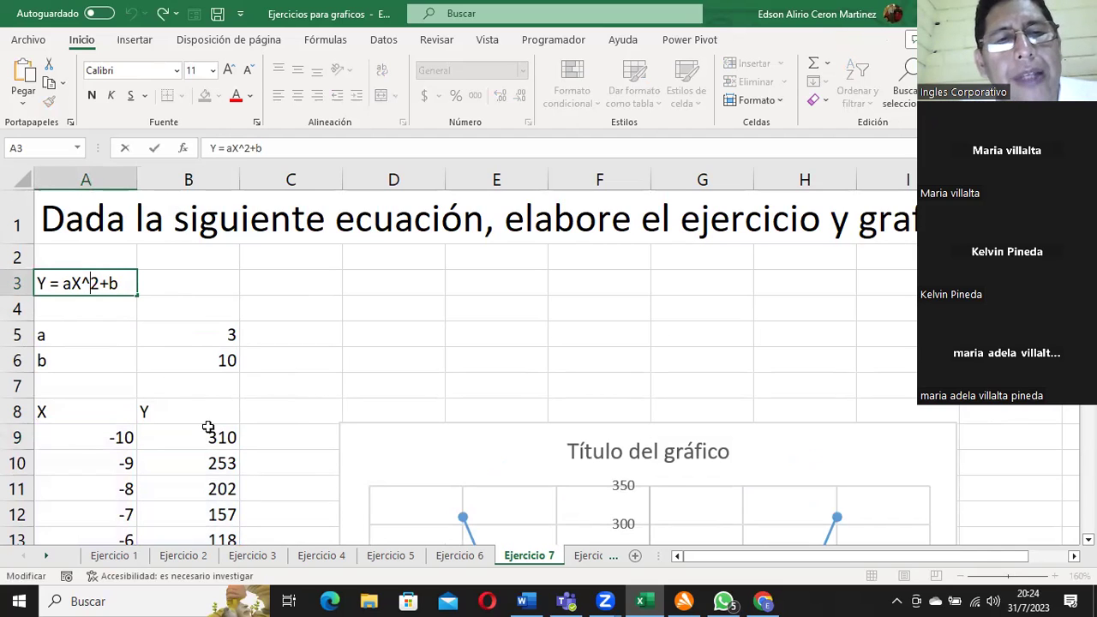
left_click(216, 332)
left_click(219, 358)
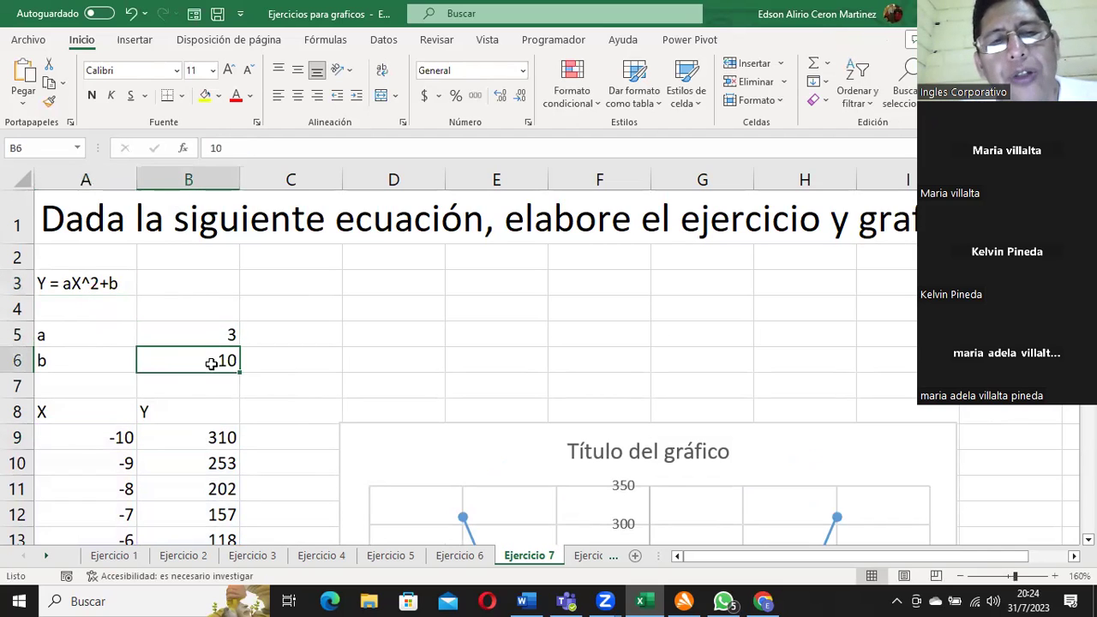
- Examine the formula in B9, evaluating its A9^2 term against the X values in column A
left_click_drag(110, 437, 123, 566)
left_click(215, 279)
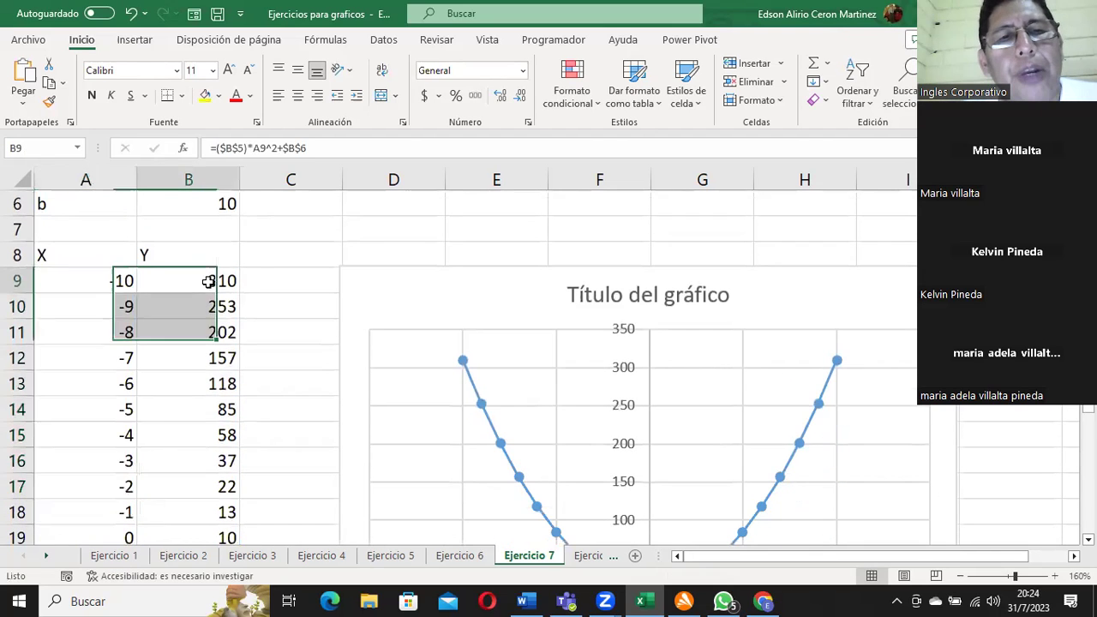
double_click(204, 281)
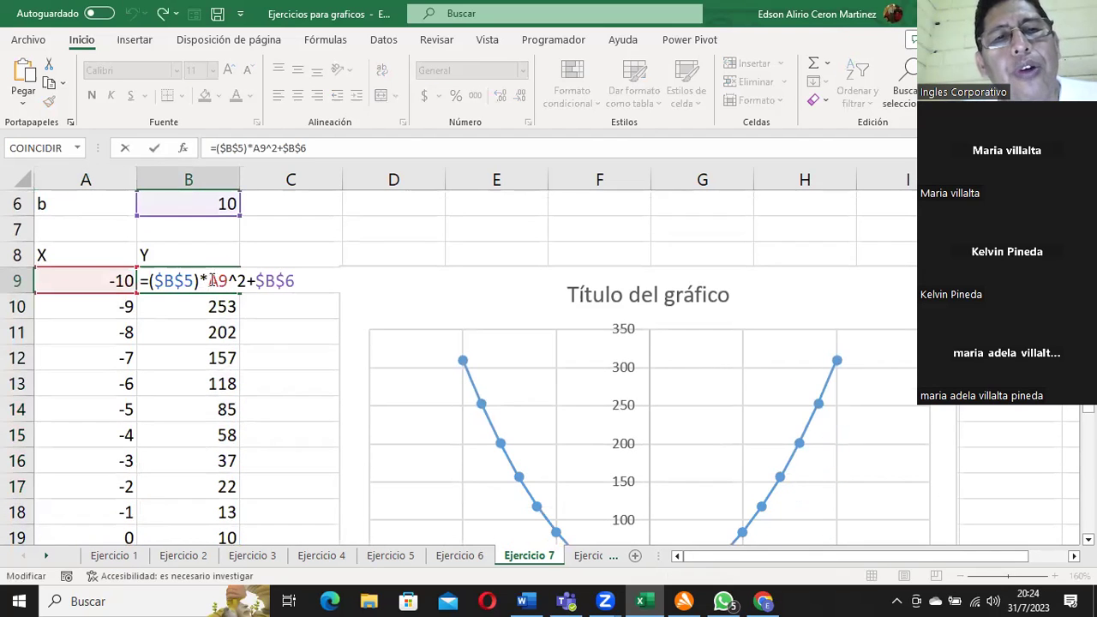
left_click_drag(207, 281, 246, 280)
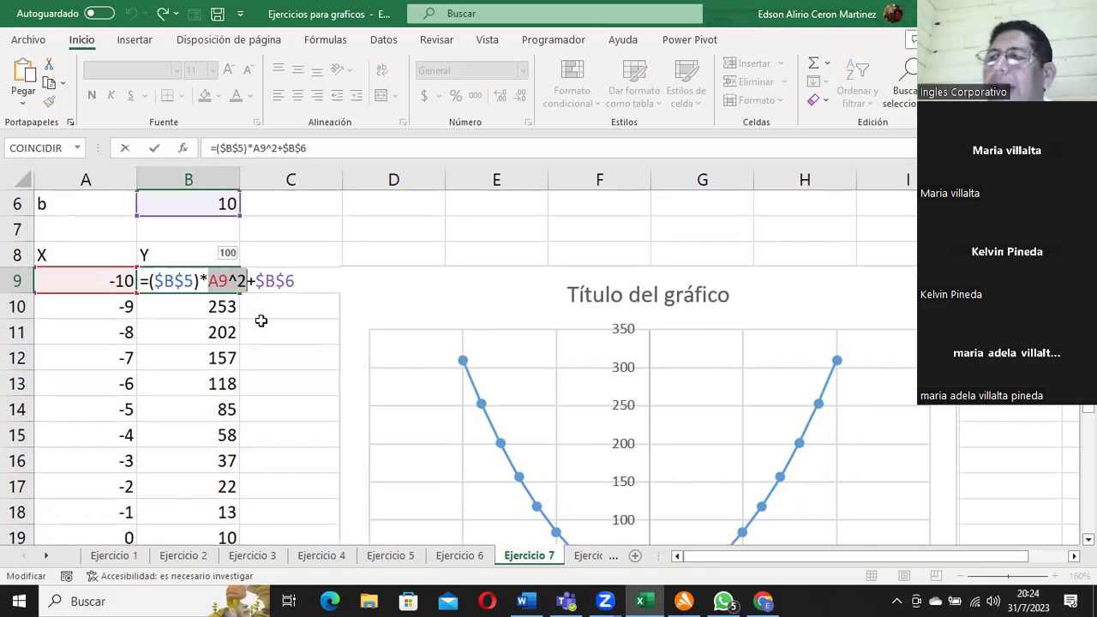
key("ctrl+Return")
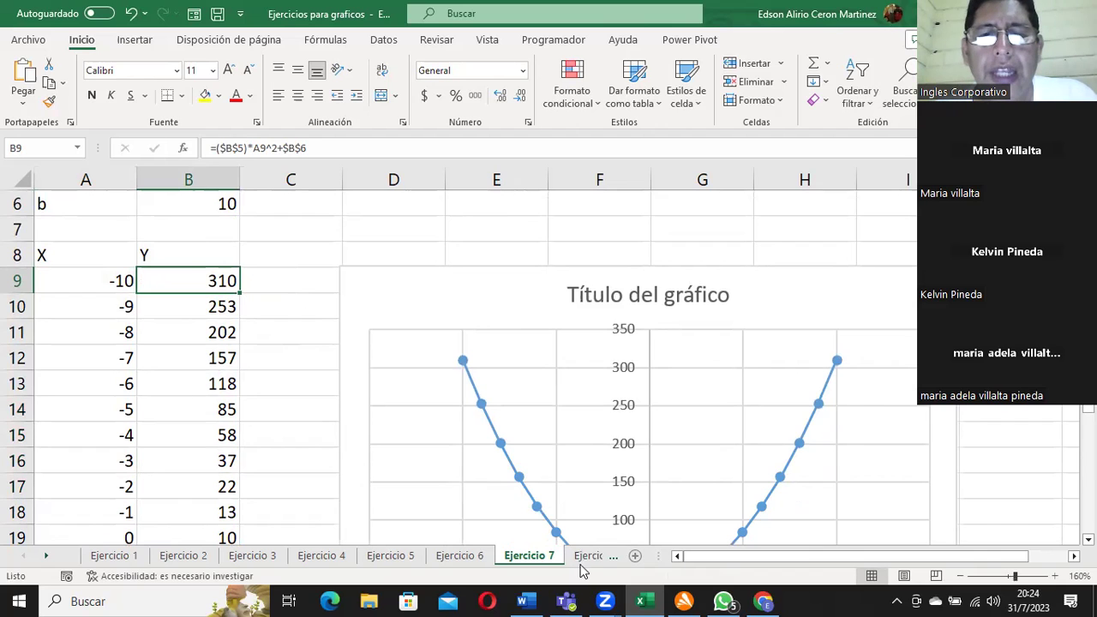
- Open the Ejercicio 8 sheet and select B7, the first result cell of the X\Y table
left_click(592, 555)
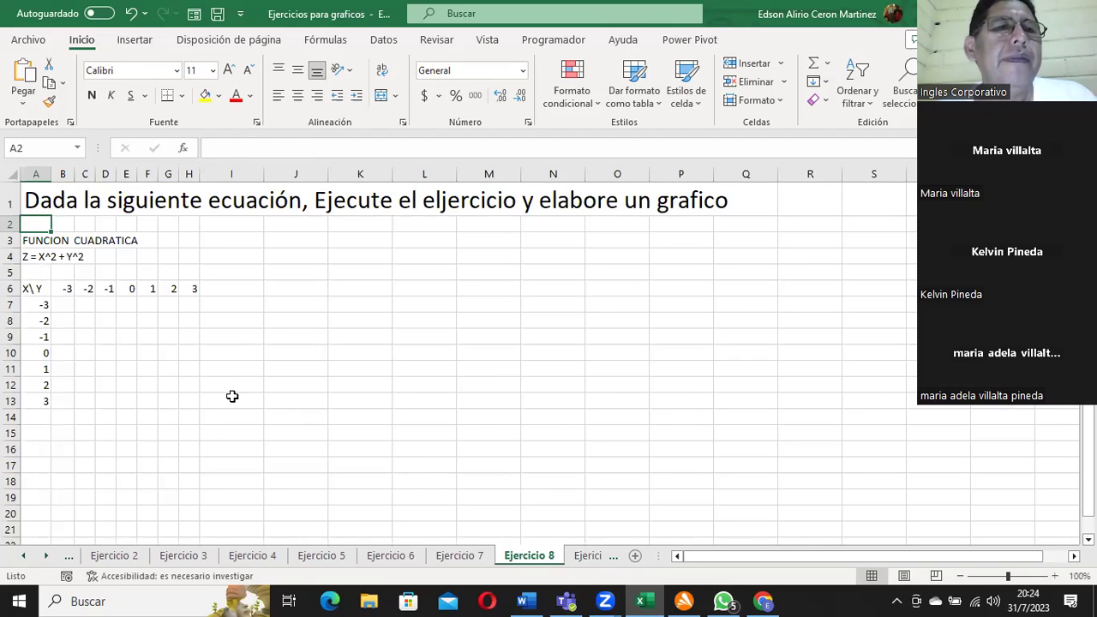
left_click(45, 304)
type("-3")
left_click(63, 304)
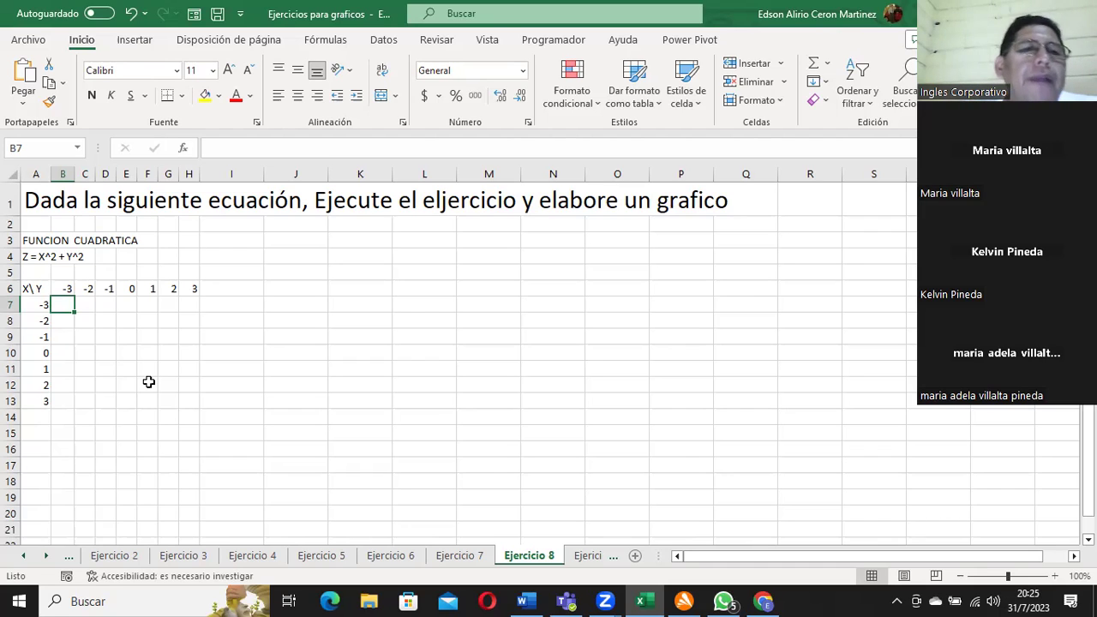
- Examine how the X values in A7:A13 pair with the Y value in B6 for Z = X^2 + Y^2
left_click(41, 306)
left_click(63, 288)
left_click(39, 321)
left_click(63, 289)
left_click(36, 338)
left_click(67, 287)
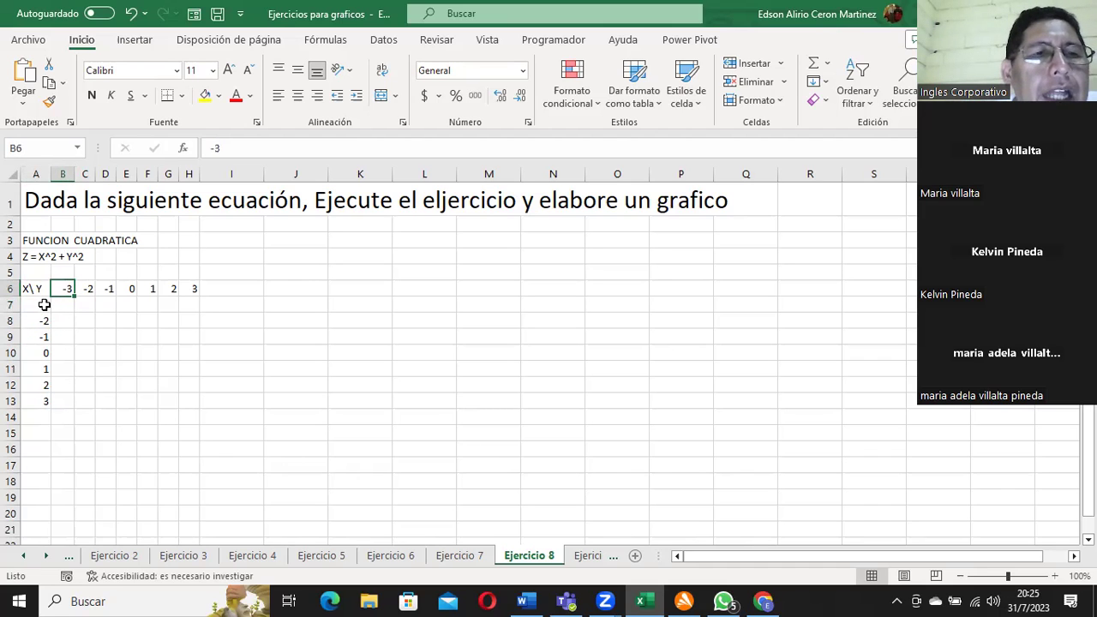
left_click_drag(38, 304, 43, 405)
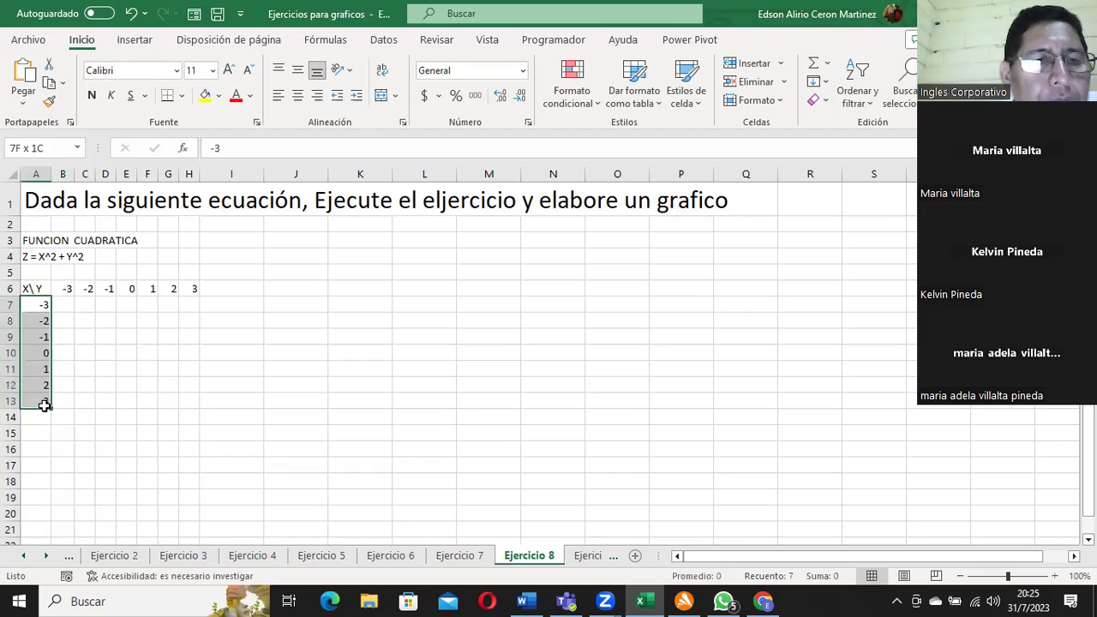
left_click(63, 289)
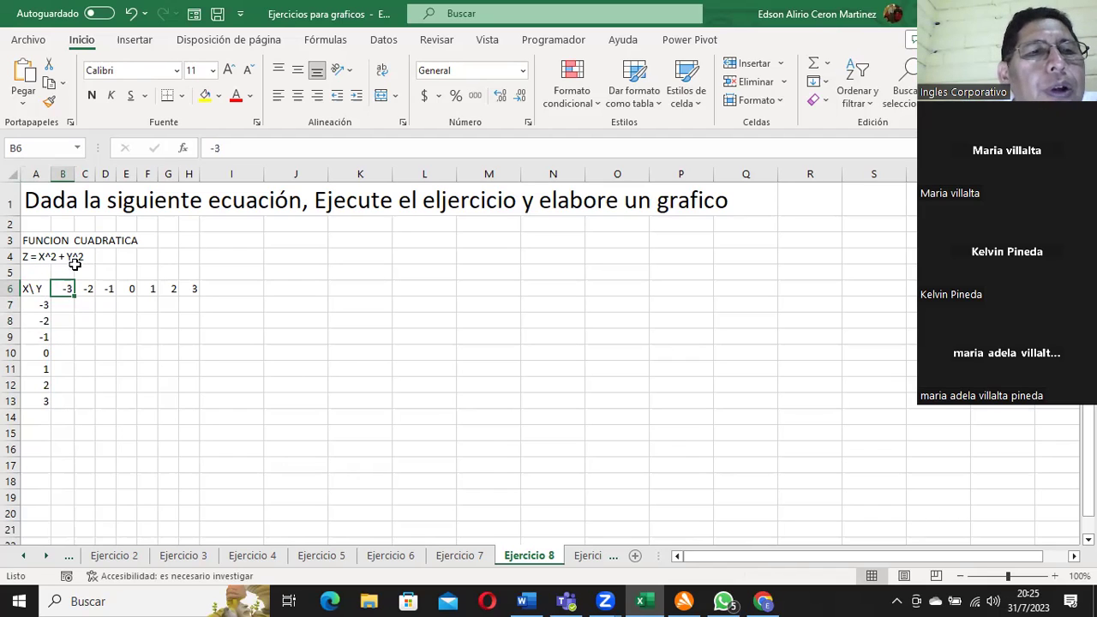
left_click(42, 304)
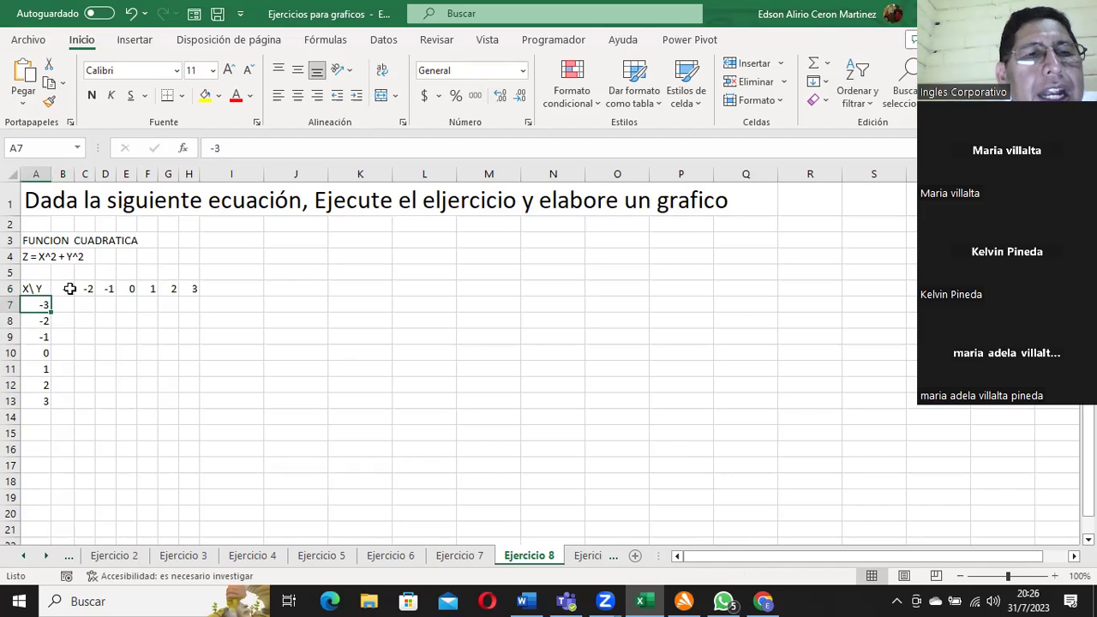
left_click(66, 289)
double_click(63, 306)
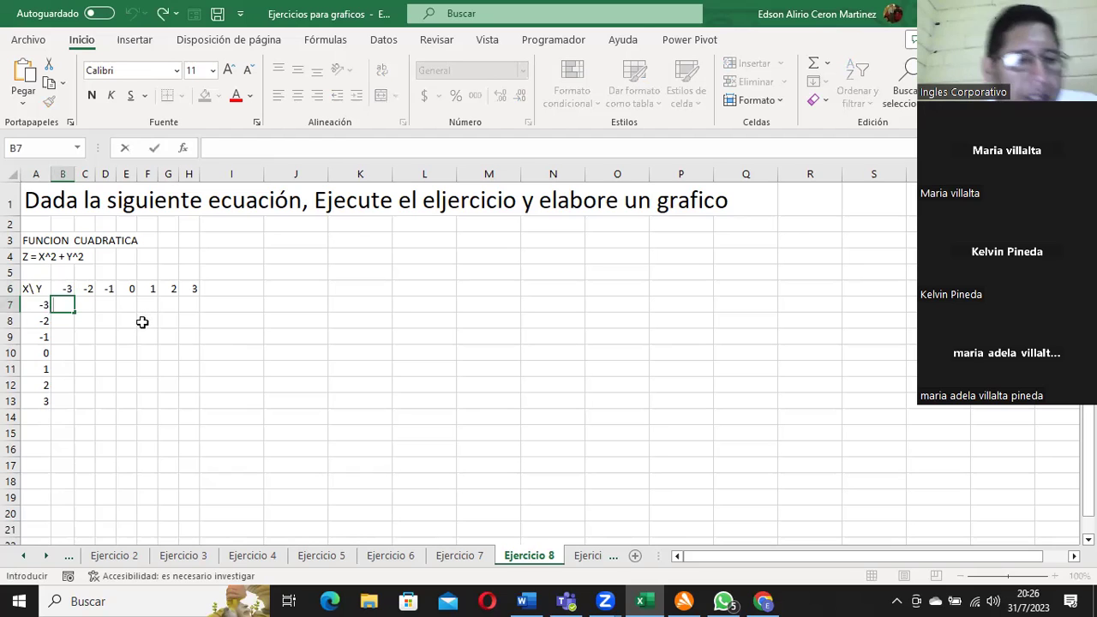
key("Escape")
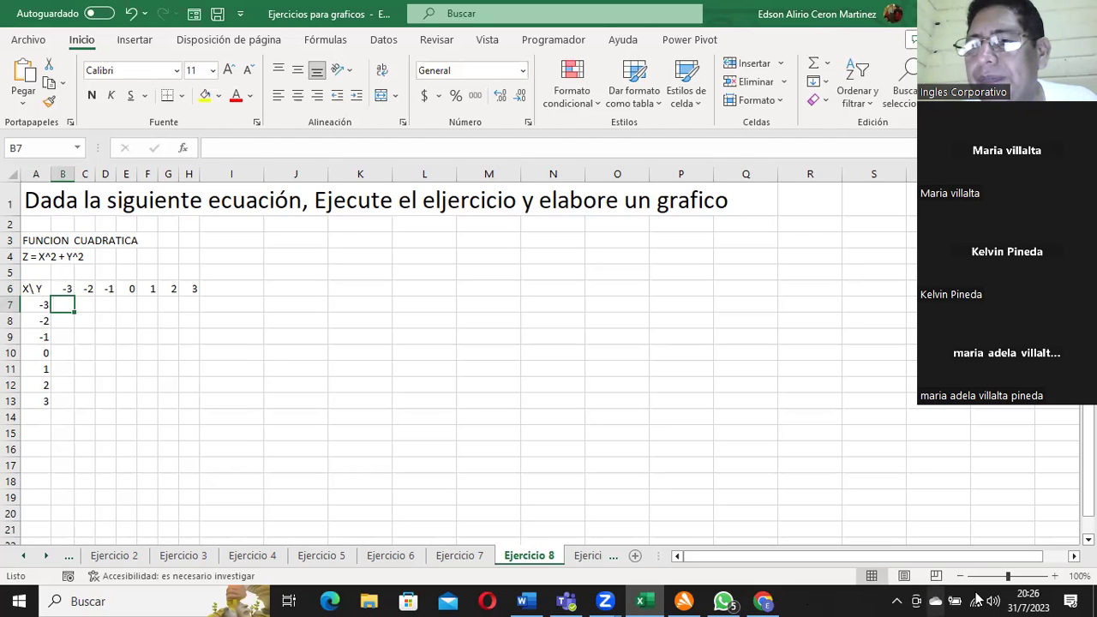
- Write the note "^ equivale a un numero a una potencia" in J4
left_click(1056, 576)
left_click(1056, 576)
left_click(1055, 576)
left_click(1055, 576)
left_click(1056, 576)
left_click(1056, 576)
left_click(1056, 576)
left_click(1056, 576)
left_click(567, 259)
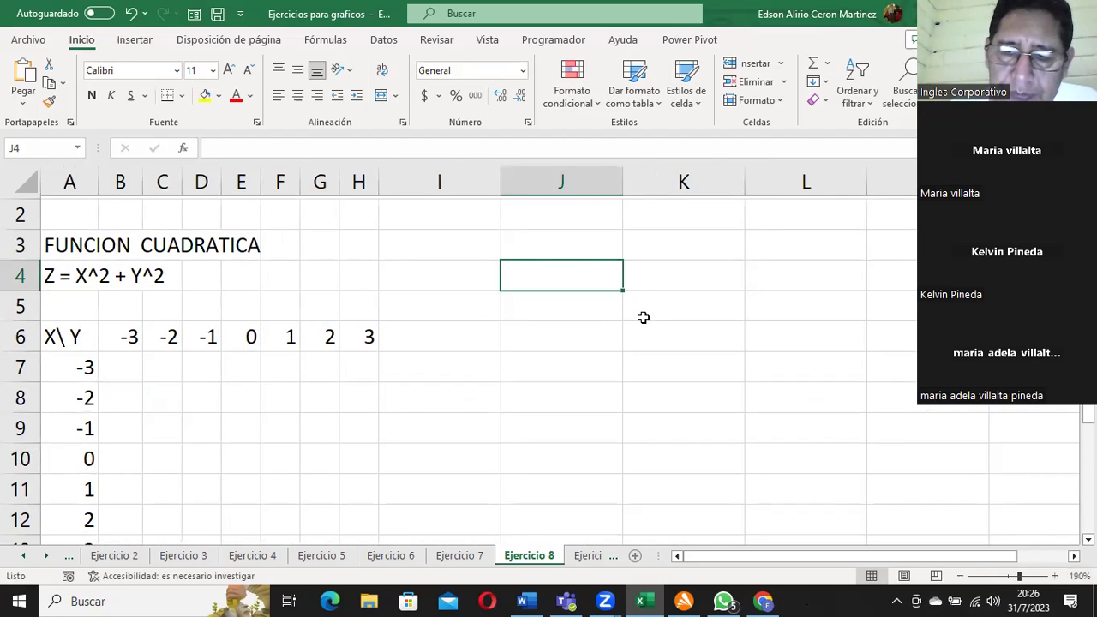
type("^ eq")
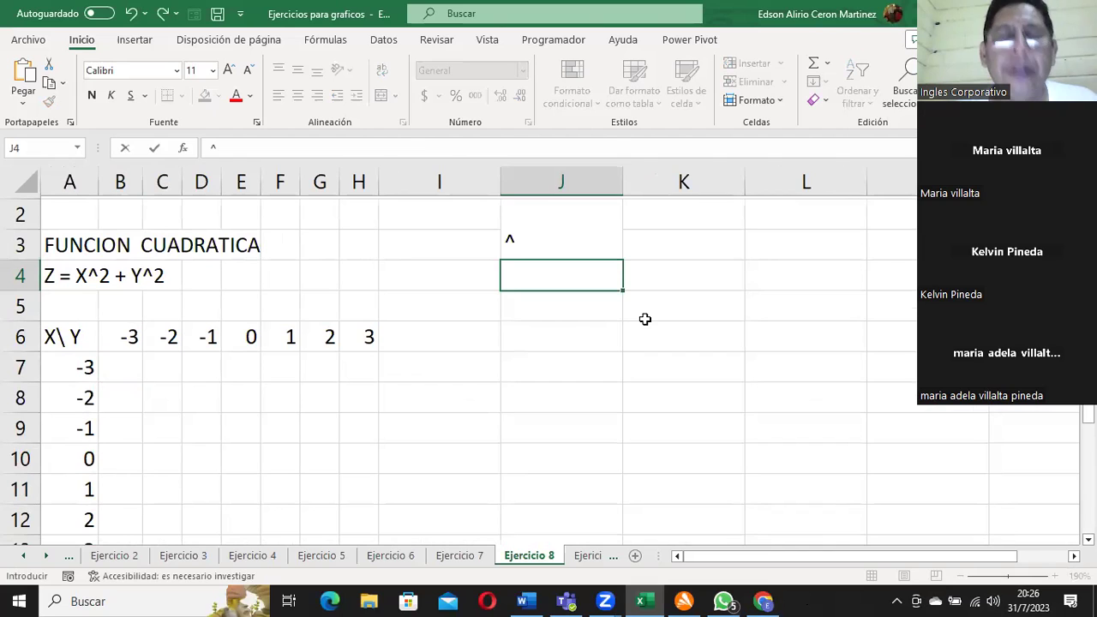
type("va")
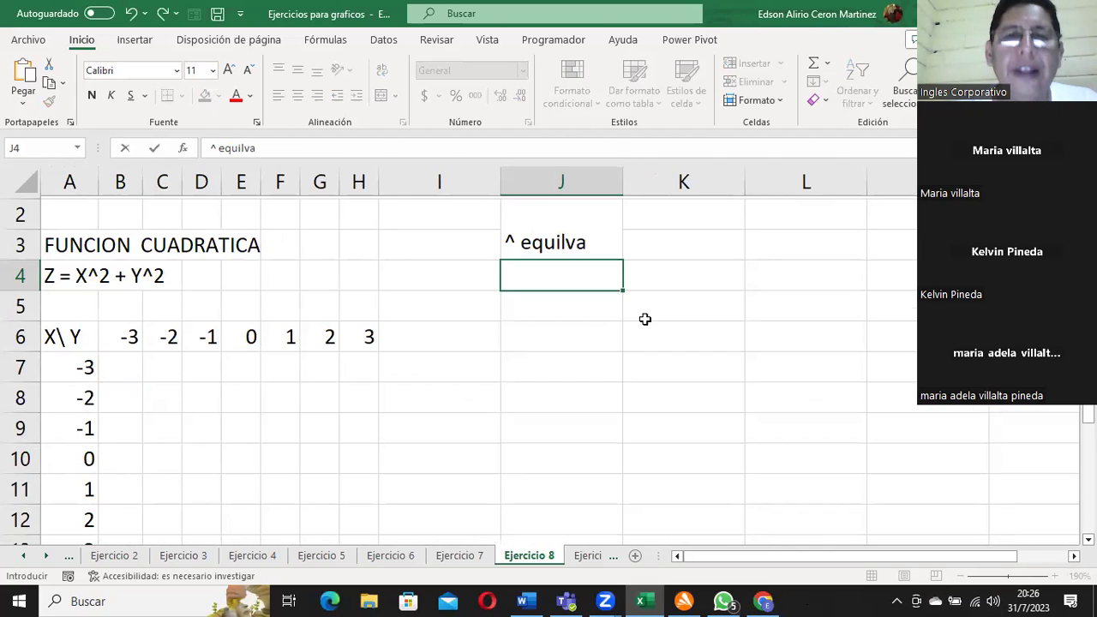
key("BackSpace")
key("BackSpace")
key("BackSpace")
key("BackSpace")
type("vale a ")
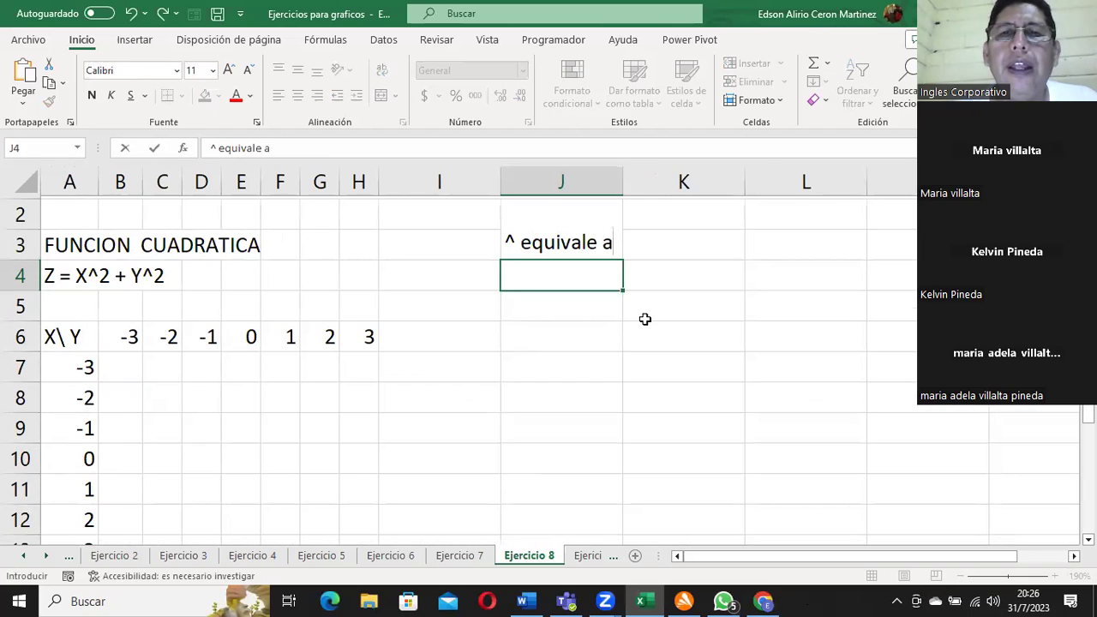
type("un num")
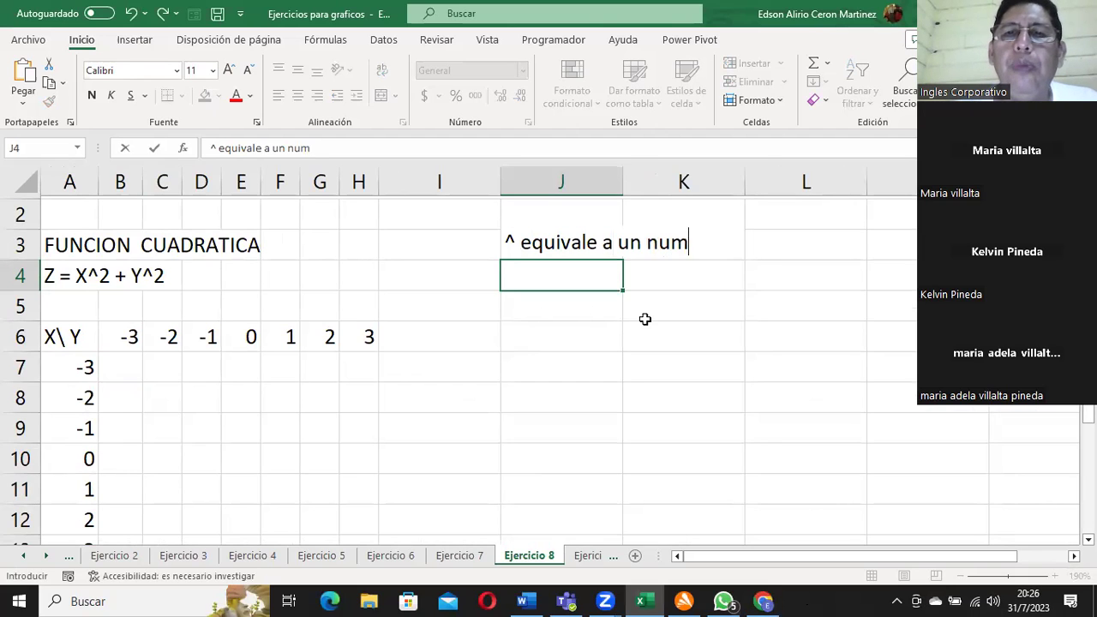
type("ero a un")
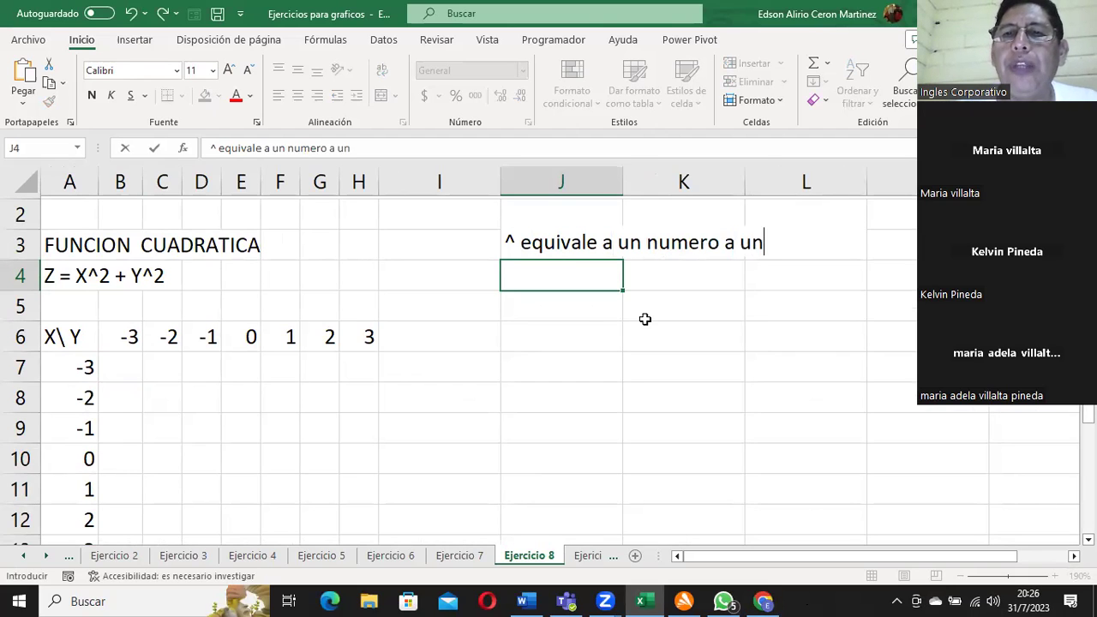
type("a potencia")
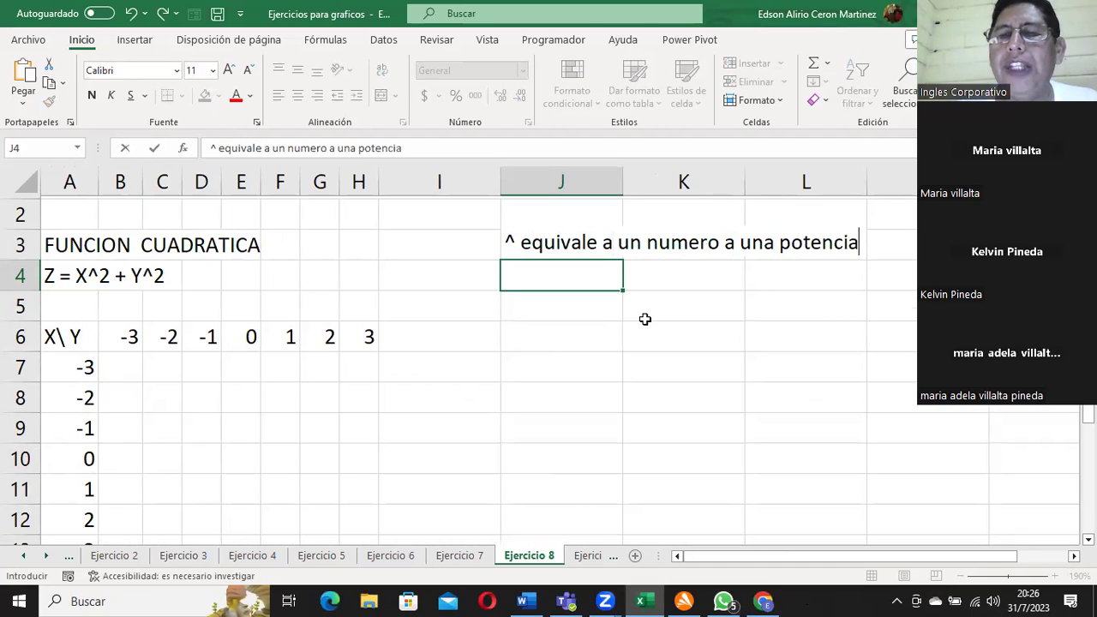
key("Return")
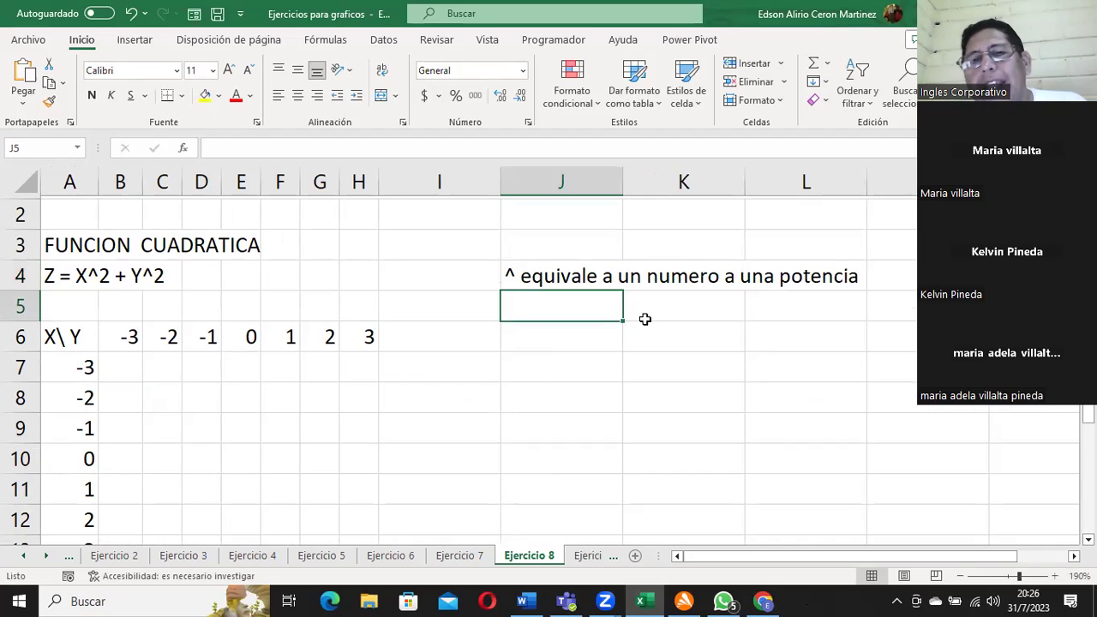
- Add the note "2 cuadarado" in J5, directly below the explanation of the power operator
type("2")
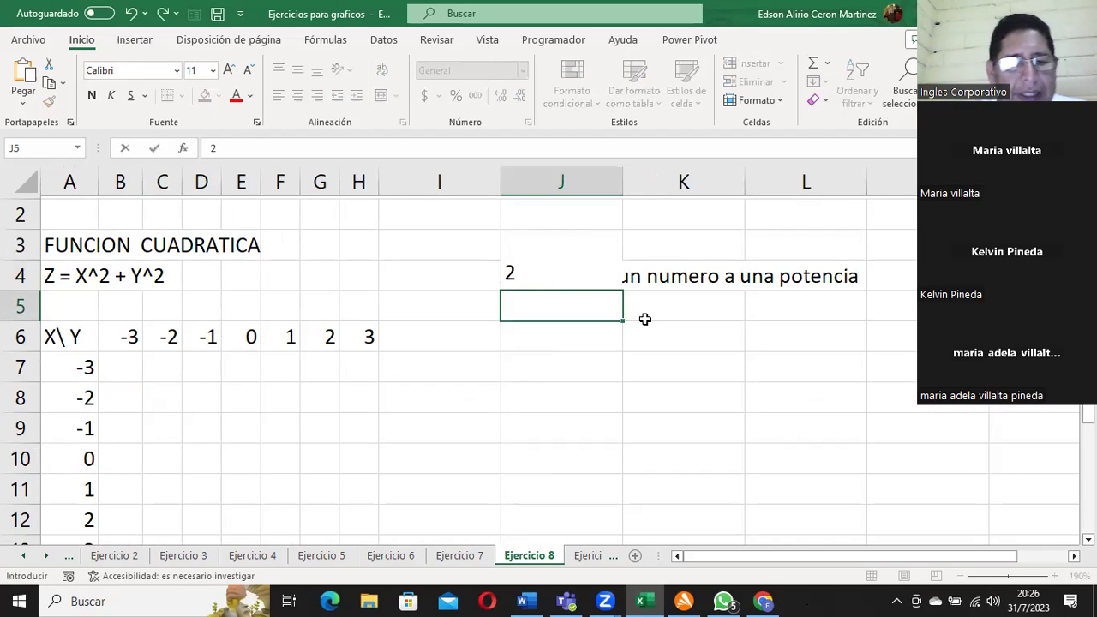
type(" cuadrado")
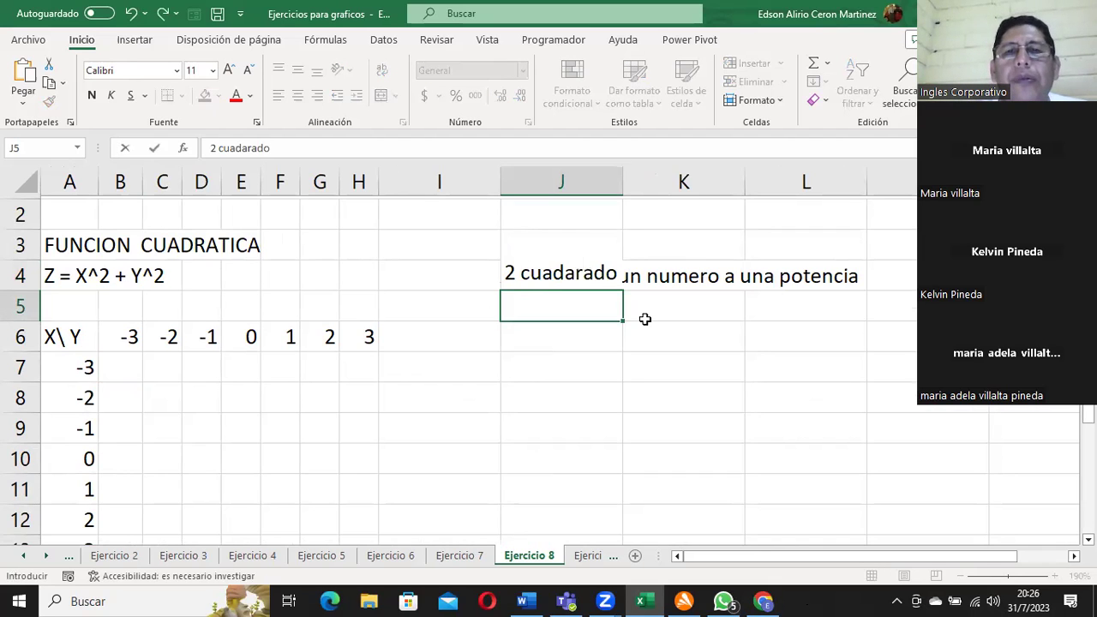
key("Return")
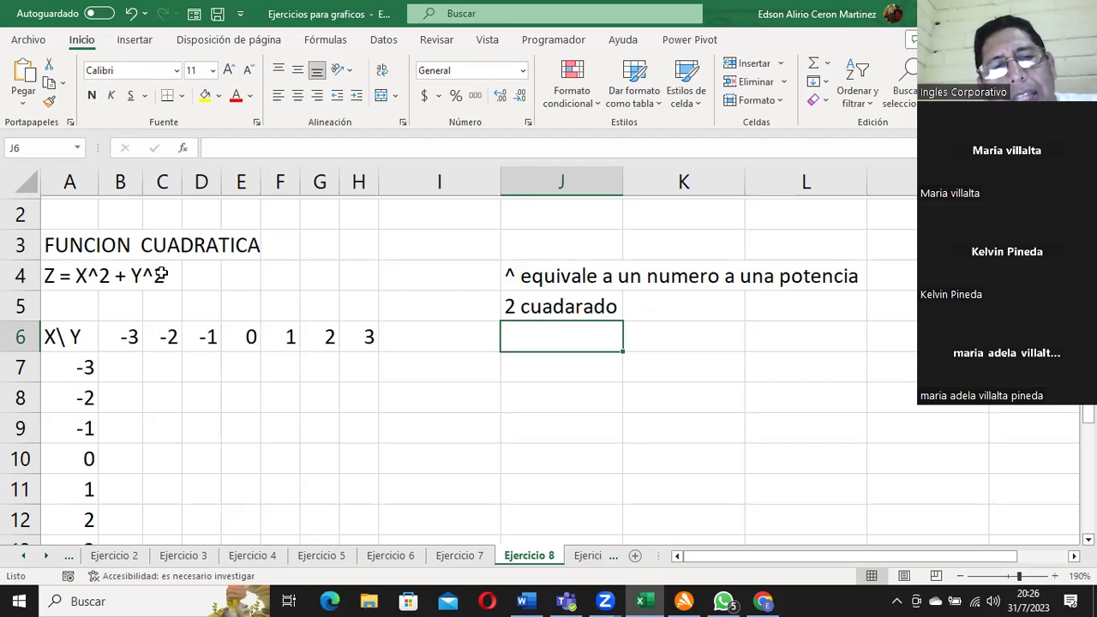
left_click(121, 363)
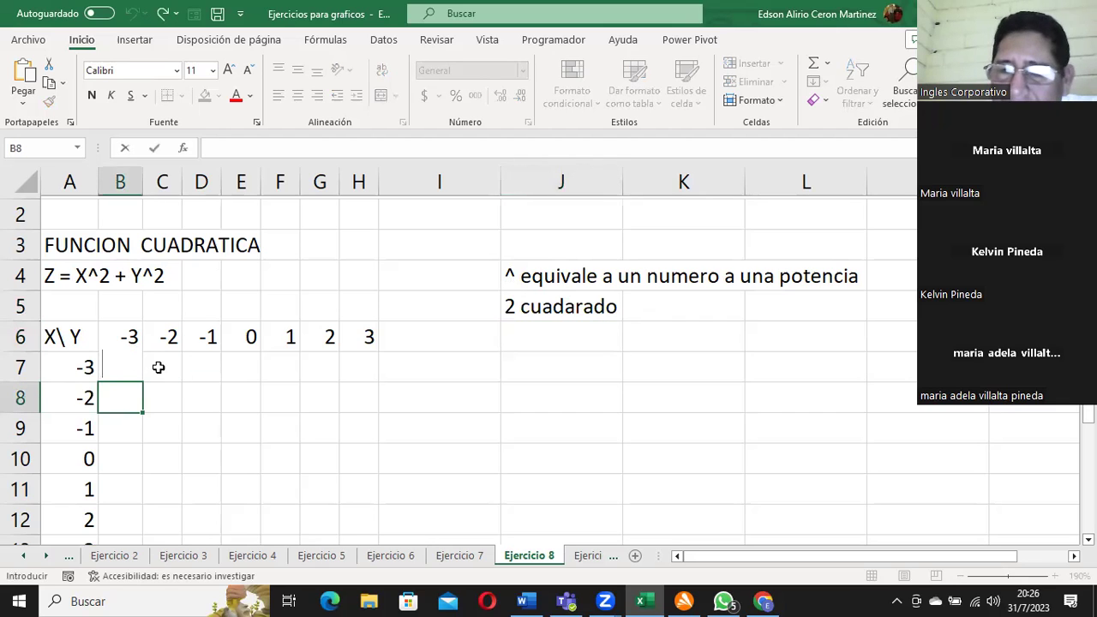
type("?(")
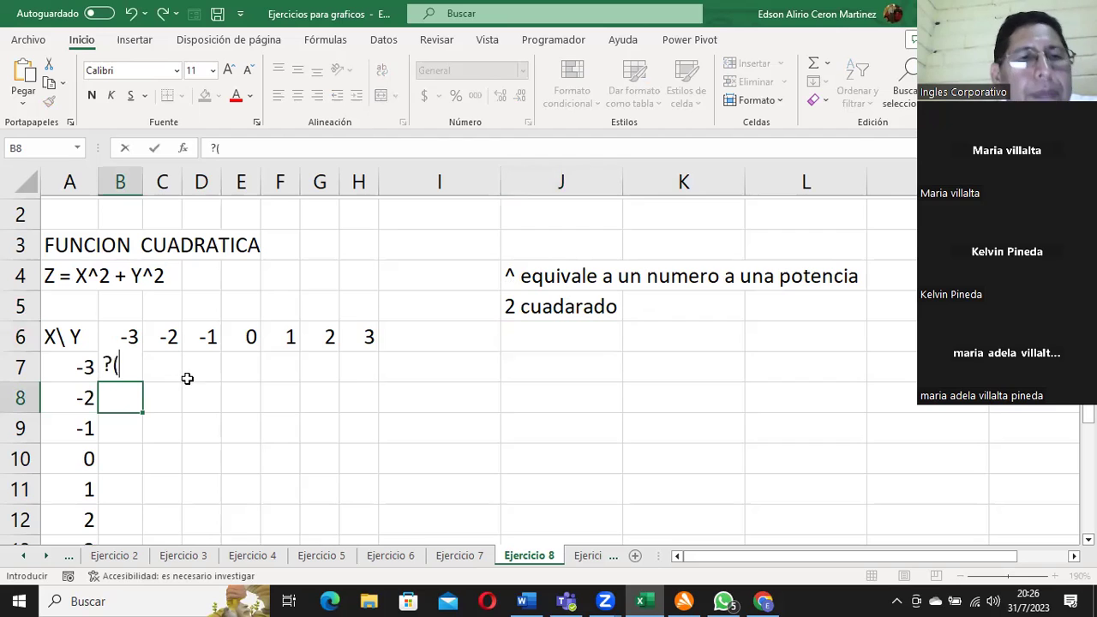
key("BackSpace")
key("BackSpace")
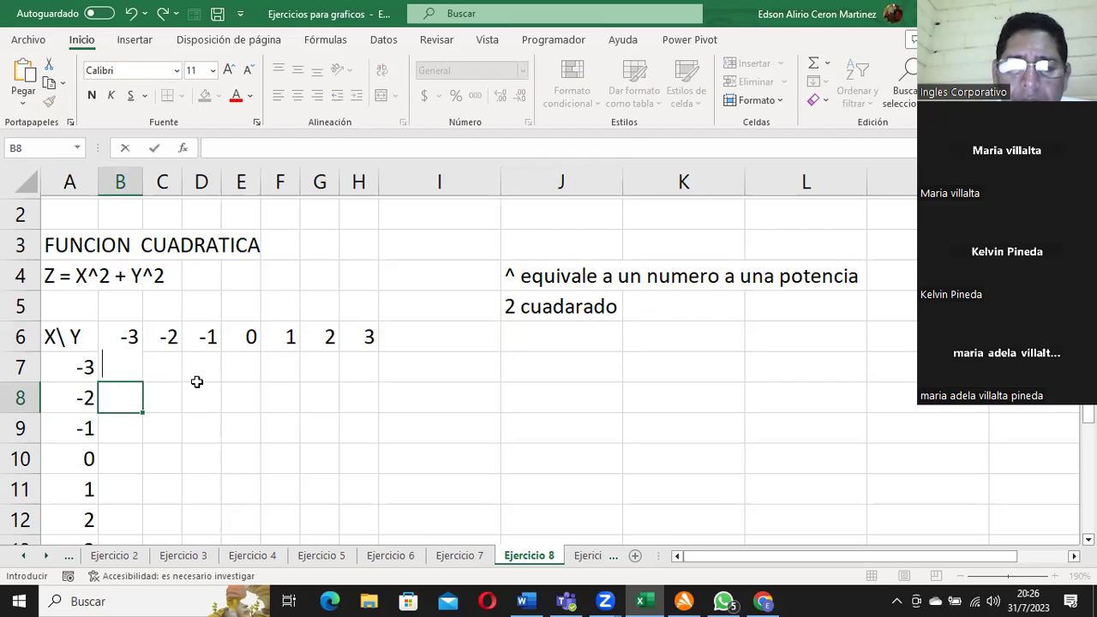
type("=(")
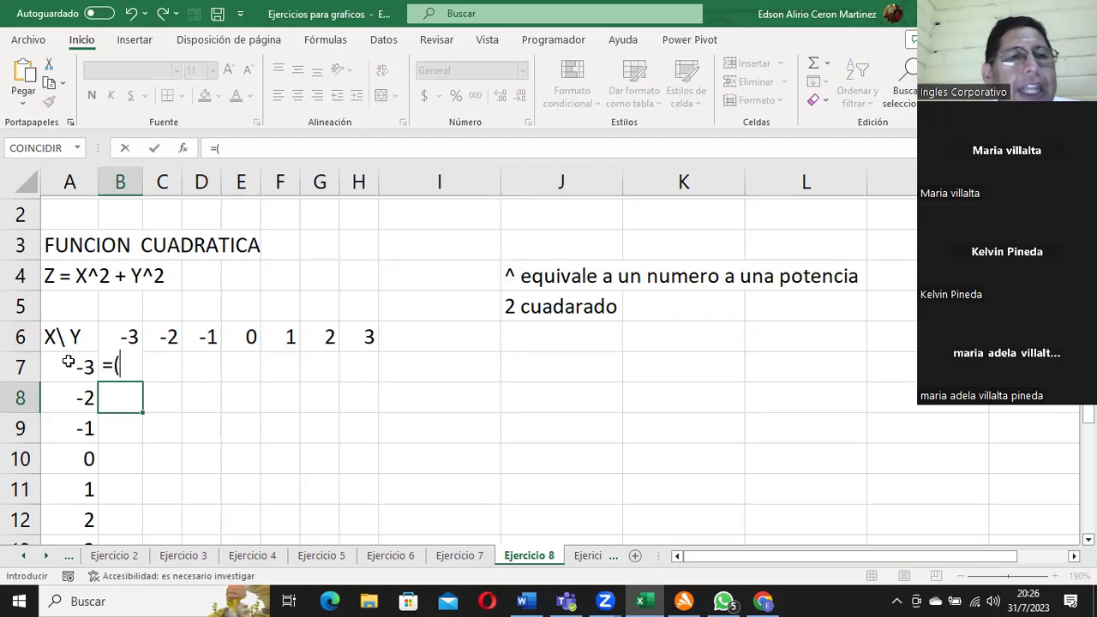
key("Left")
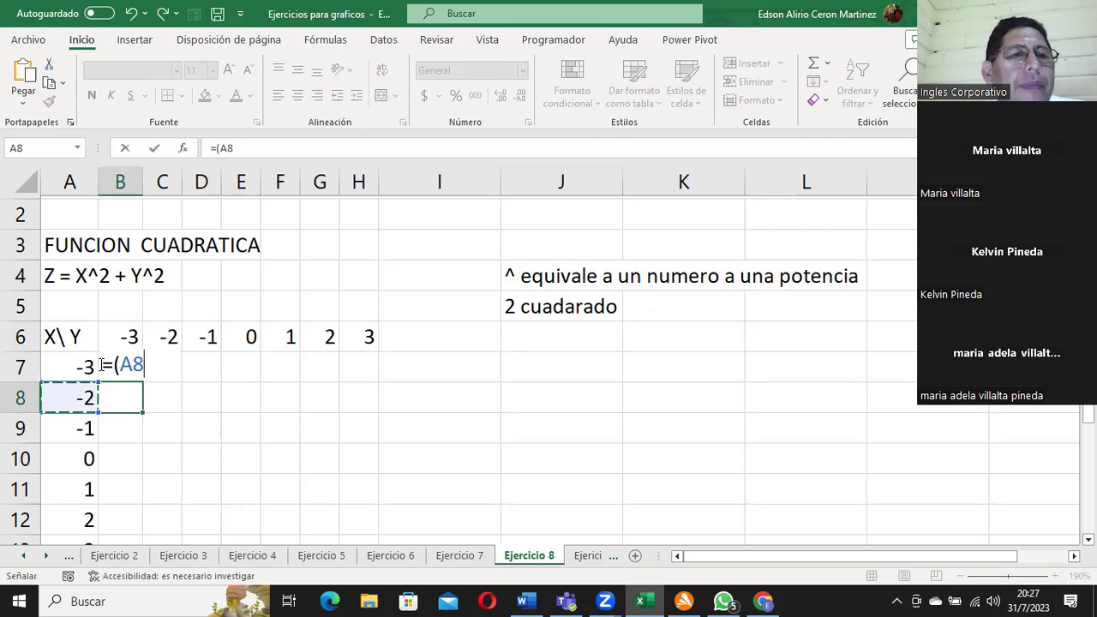
key("Escape")
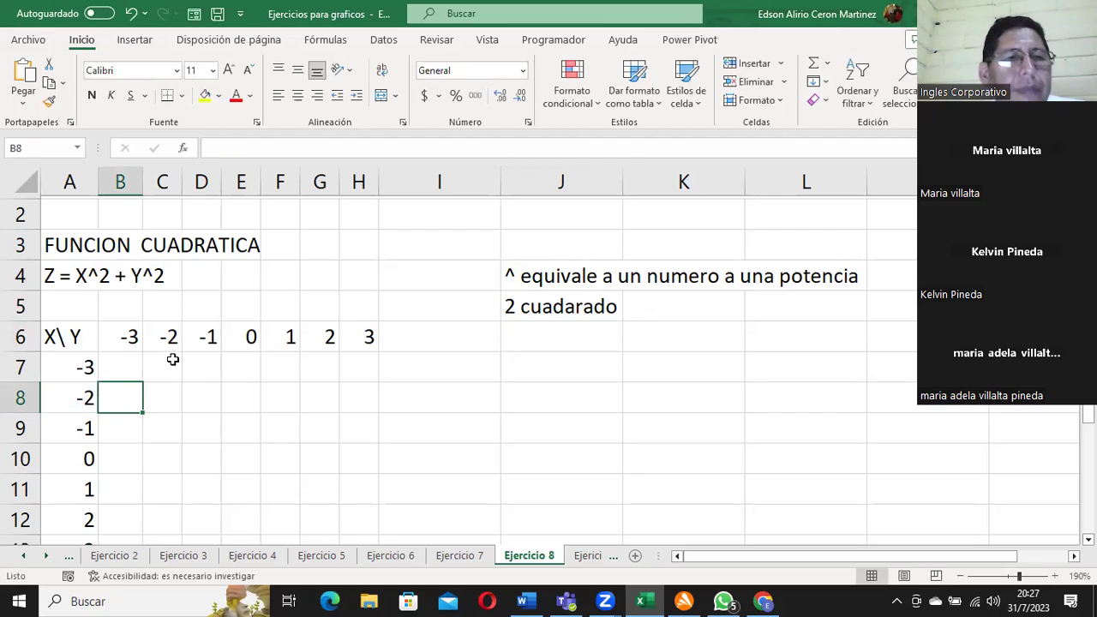
- Enter the formula =(A7)^2+(B6)^2 in B7, the first result cell of the X\Y table
left_click(957, 579)
left_click(957, 580)
left_click(958, 579)
left_click(97, 326)
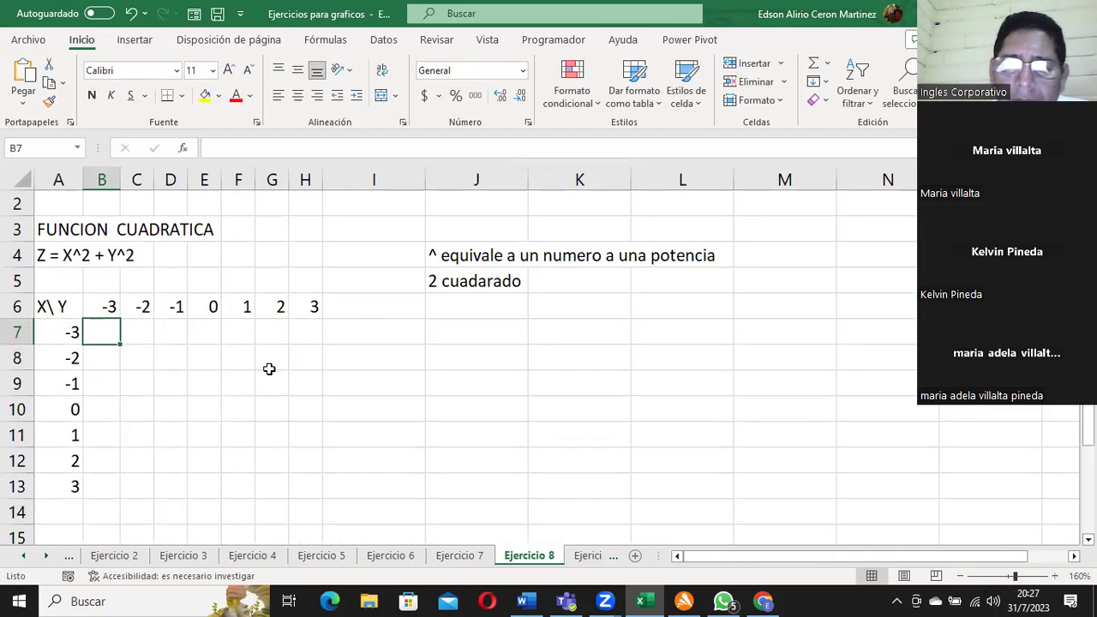
type("=(")
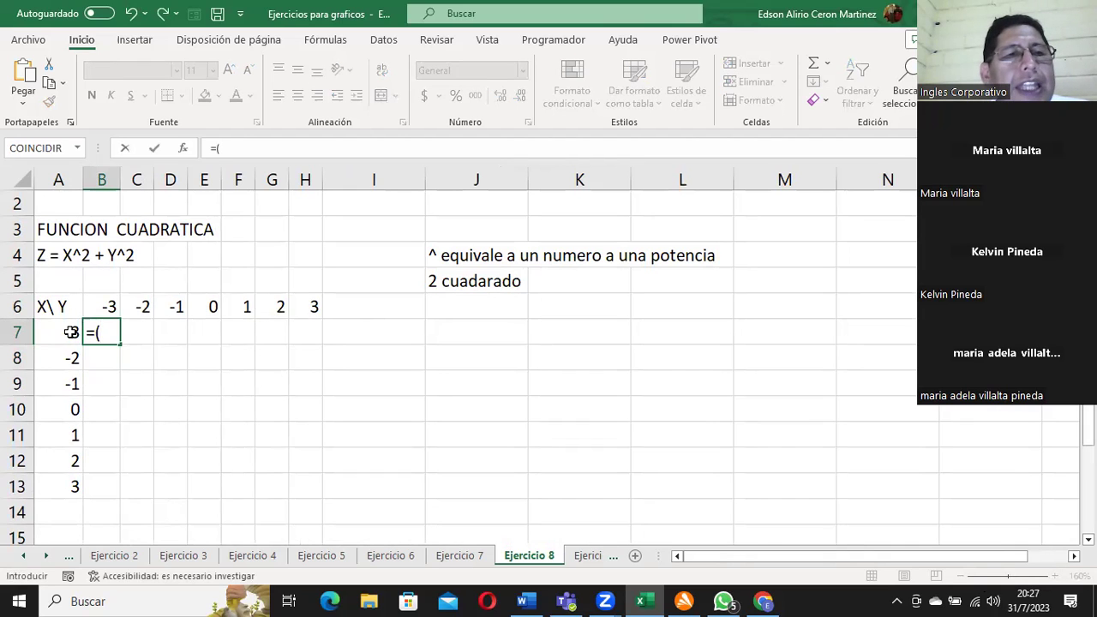
left_click(71, 332)
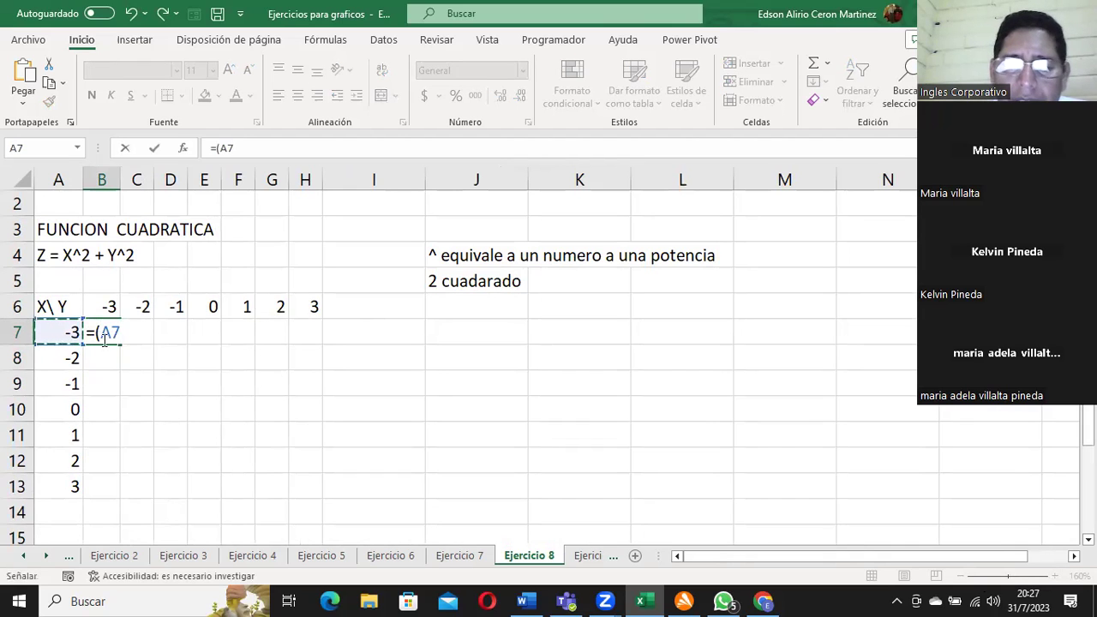
type(")")
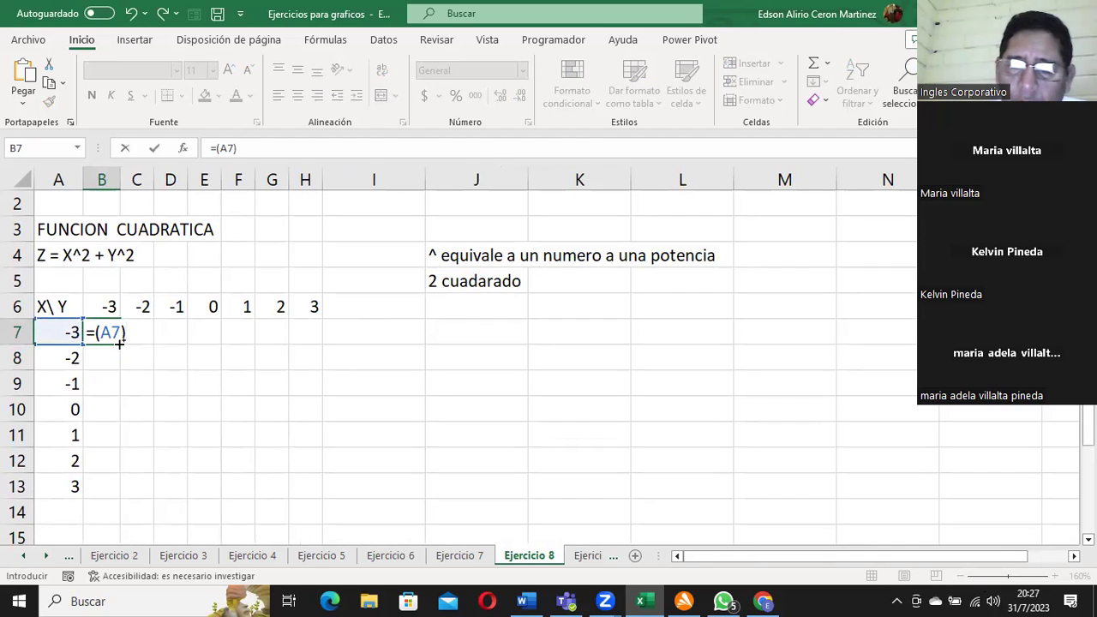
type("^2")
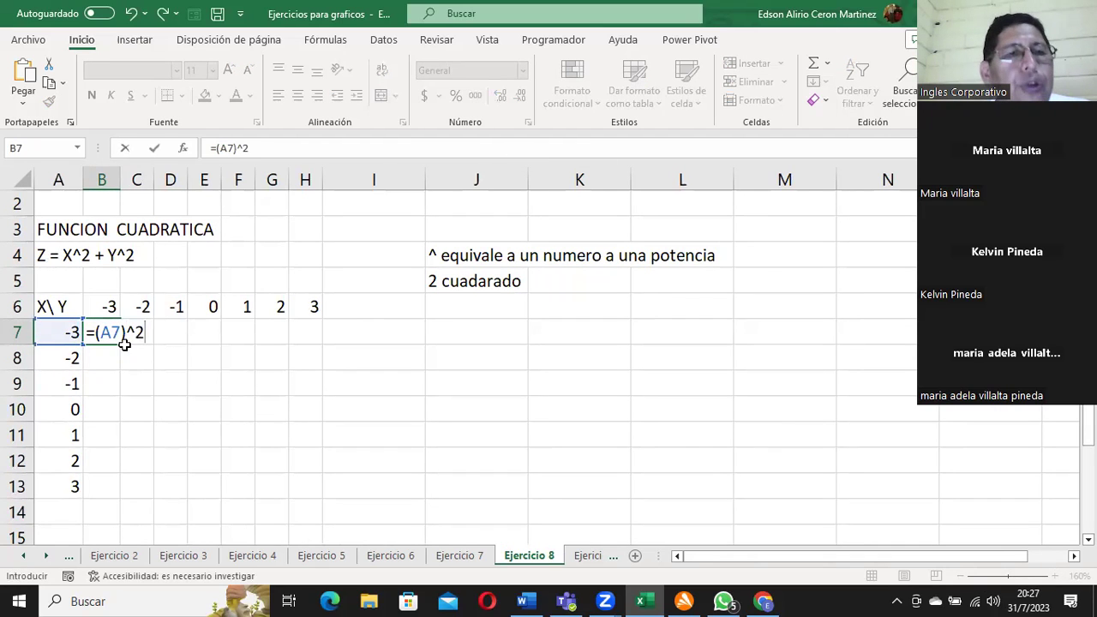
type("+(")
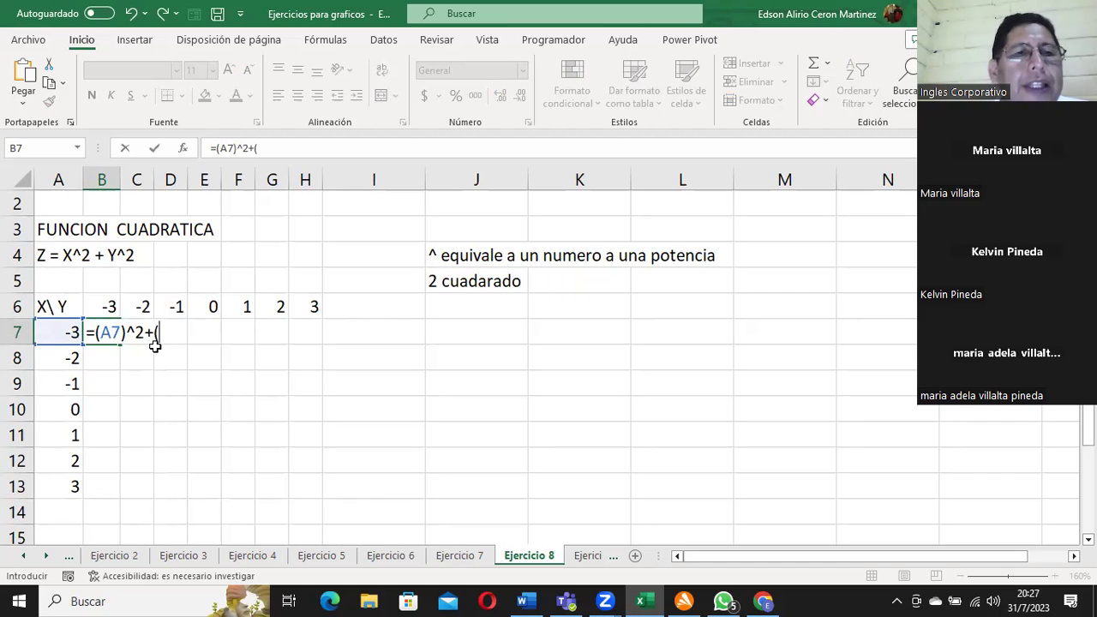
left_click(94, 305)
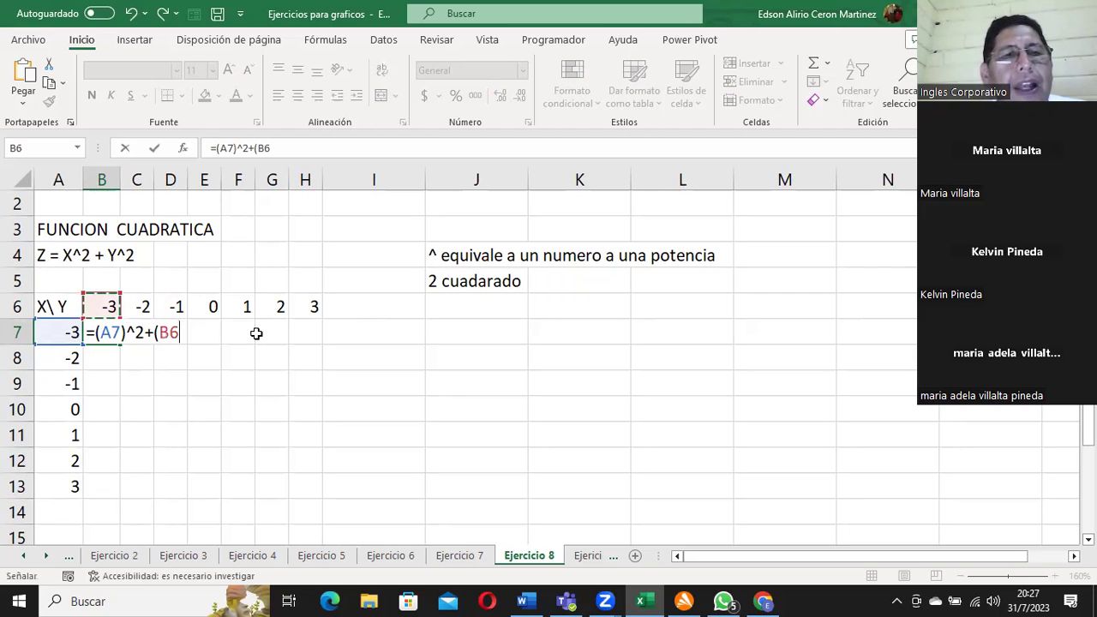
type(")")
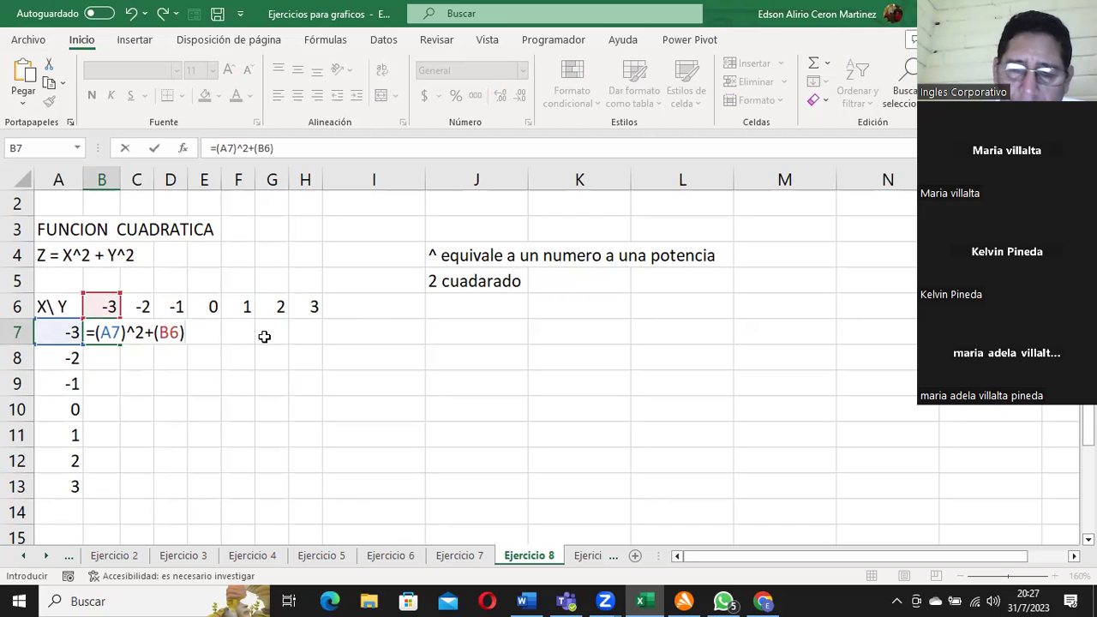
type("^2")
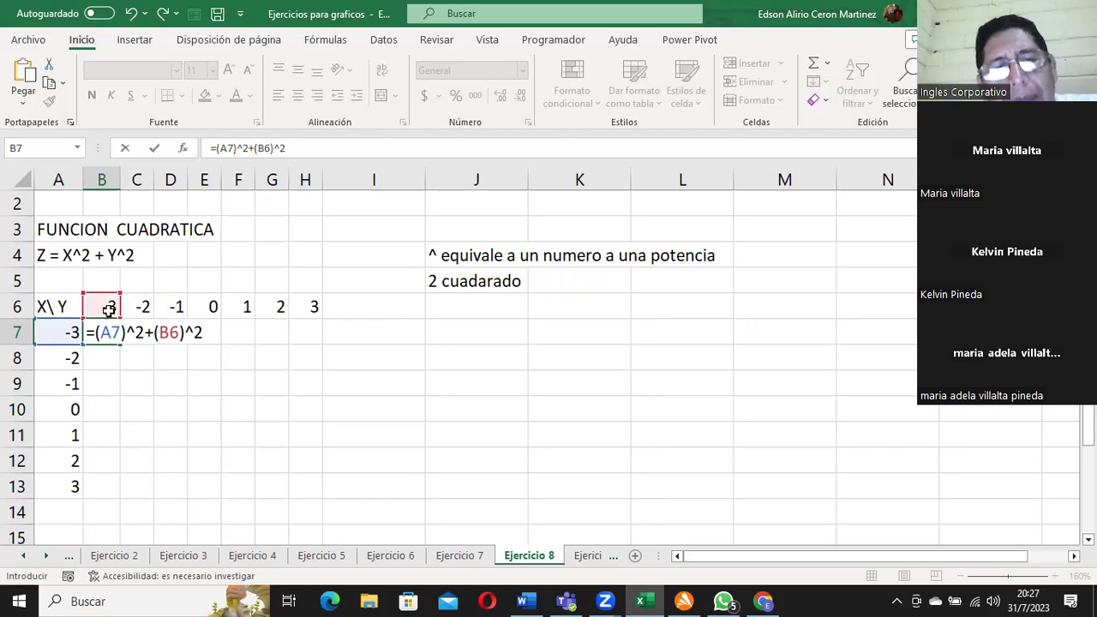
- Make the Y reference in B7's formula absolute as $B$6 and fill the formula down through B13
key("F2")
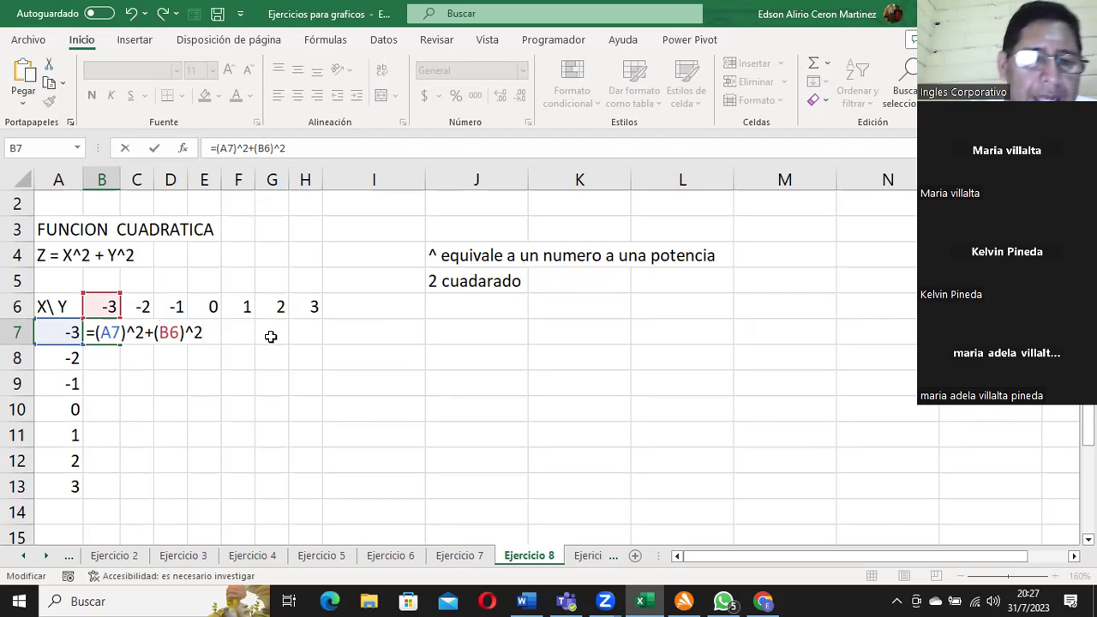
type("$")
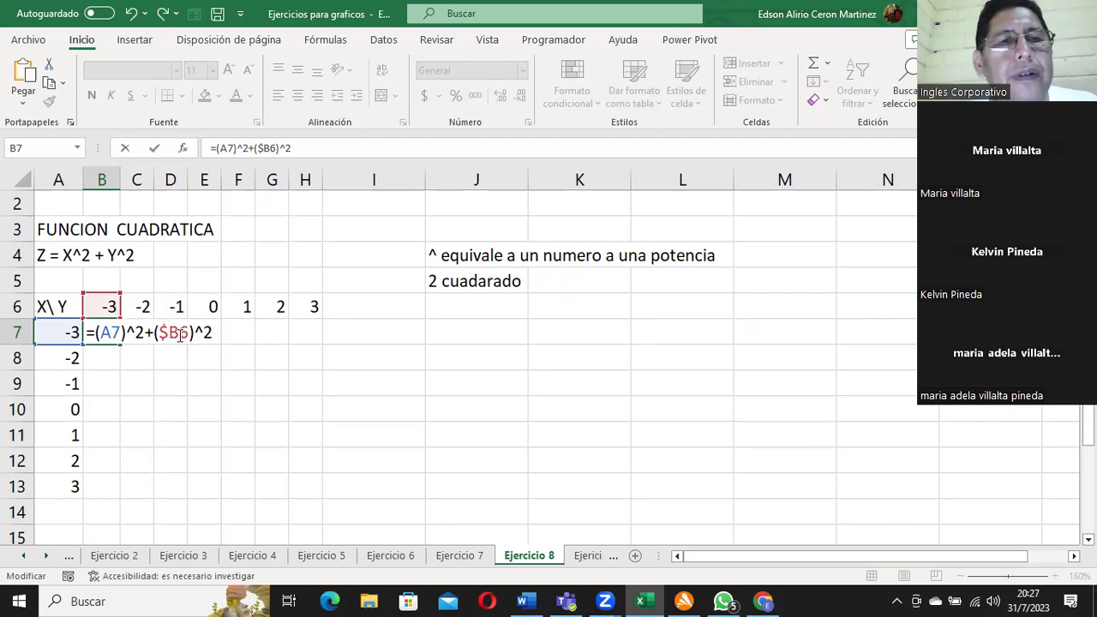
key("Right")
type("$")
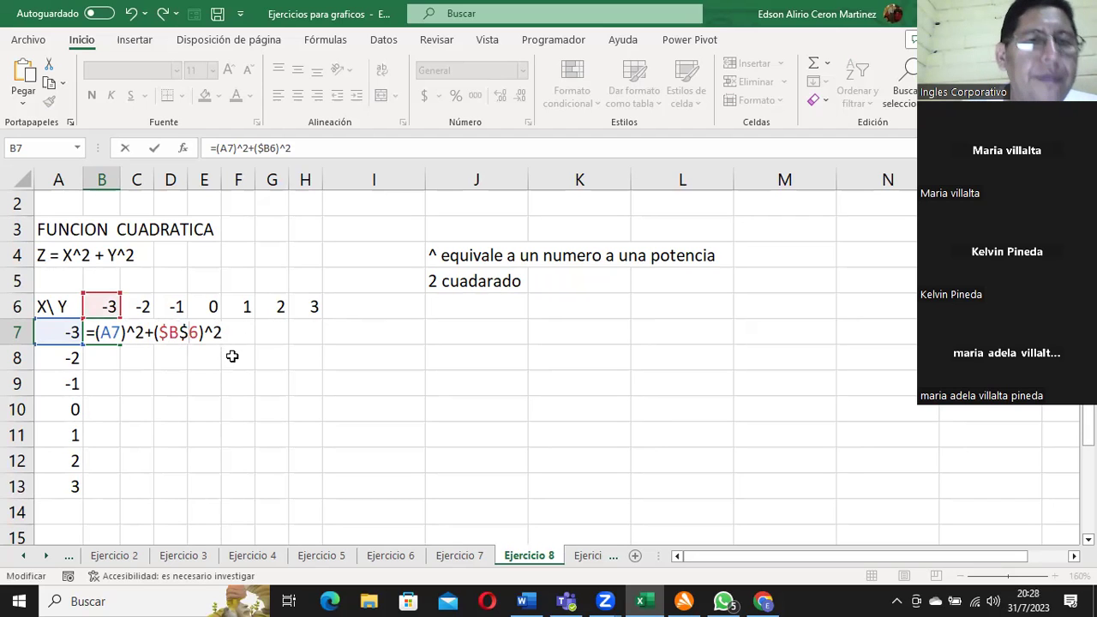
key("Return")
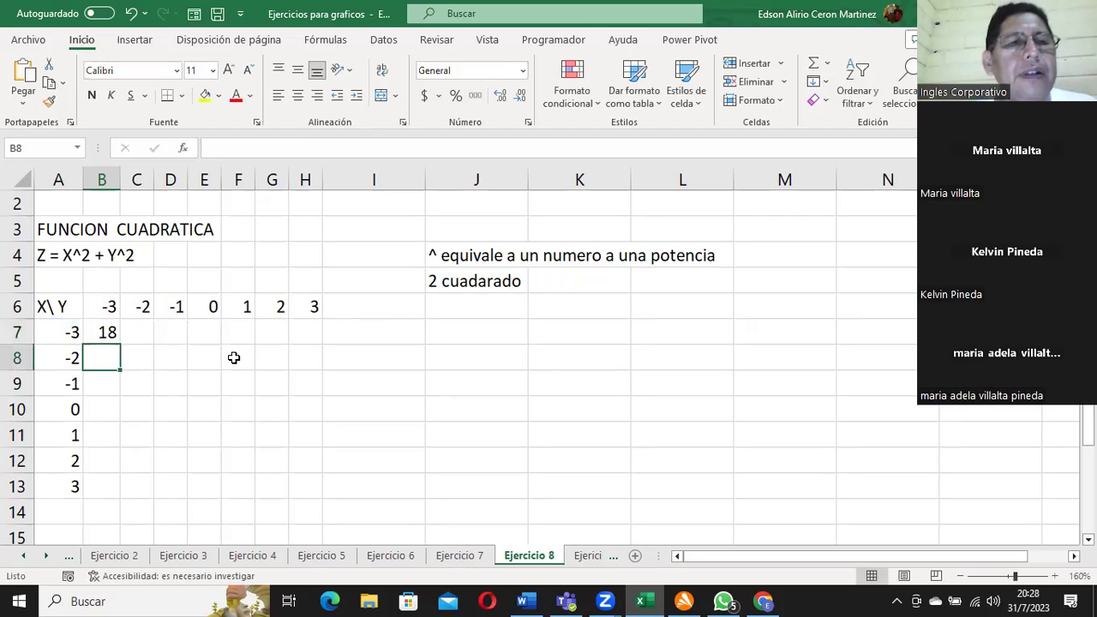
left_click(112, 341)
left_click_drag(119, 345, 123, 490)
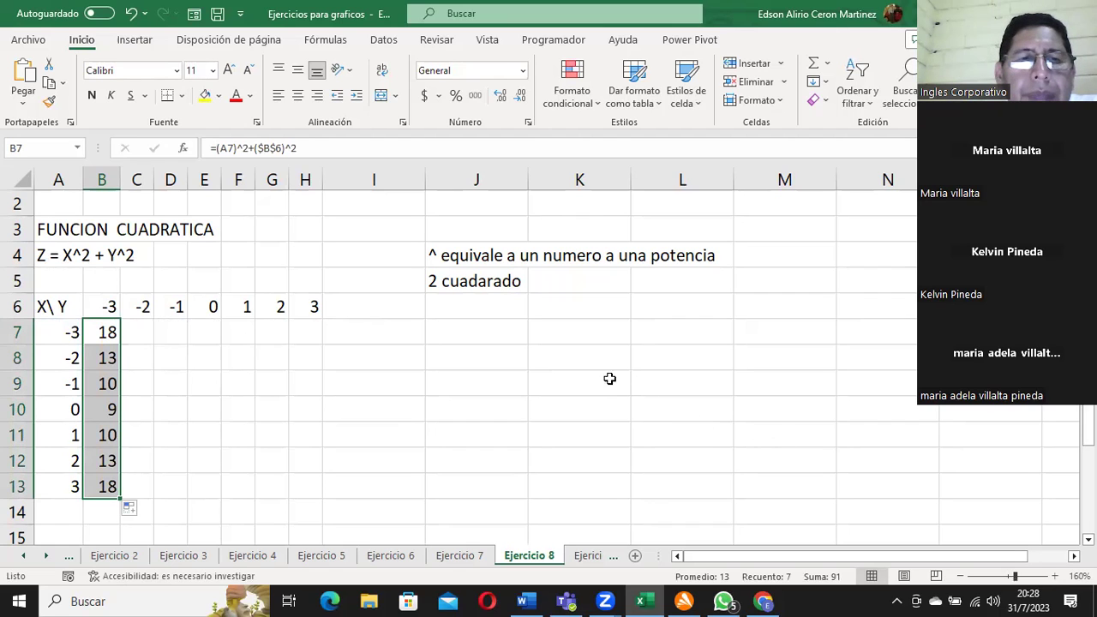
- Copy B7's formula into C7 with its Y reference changed to $C$6, and widen column C to fit the result
left_click(142, 332)
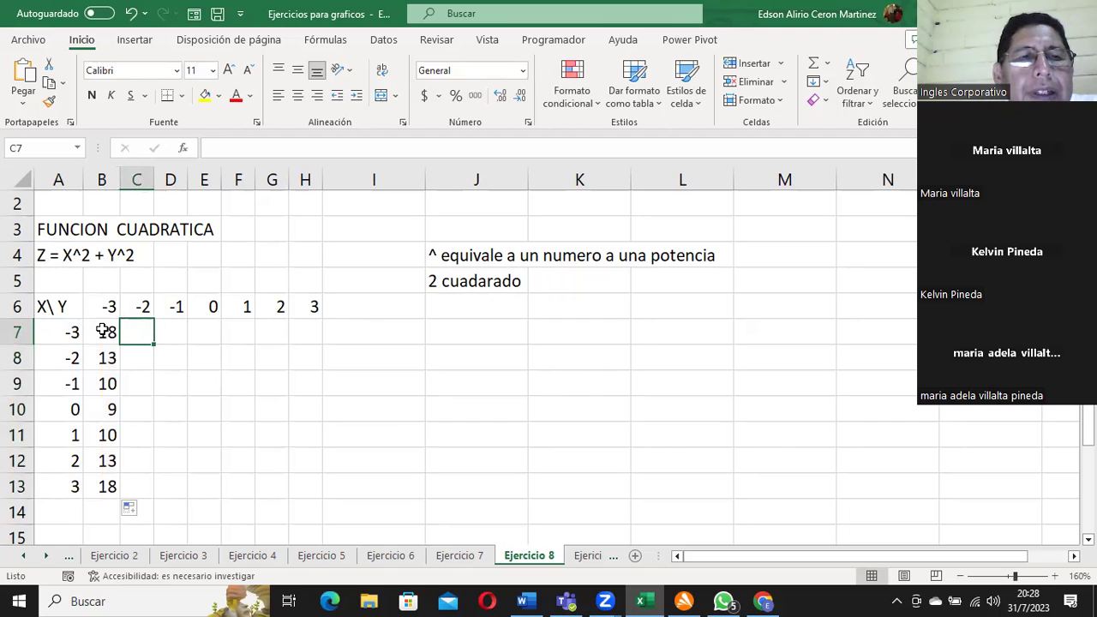
left_click(108, 334)
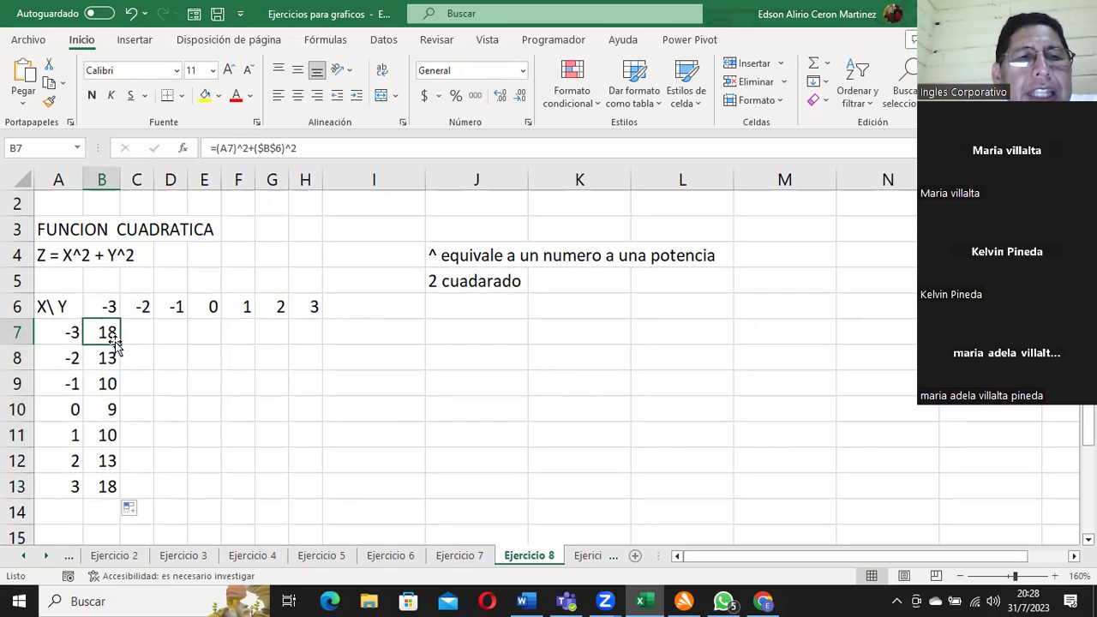
mouse_move(142, 340)
left_mouse_down()
mouse_move(198, 343)
mouse_move(142, 335)
left_mouse_up()
left_click(141, 334)
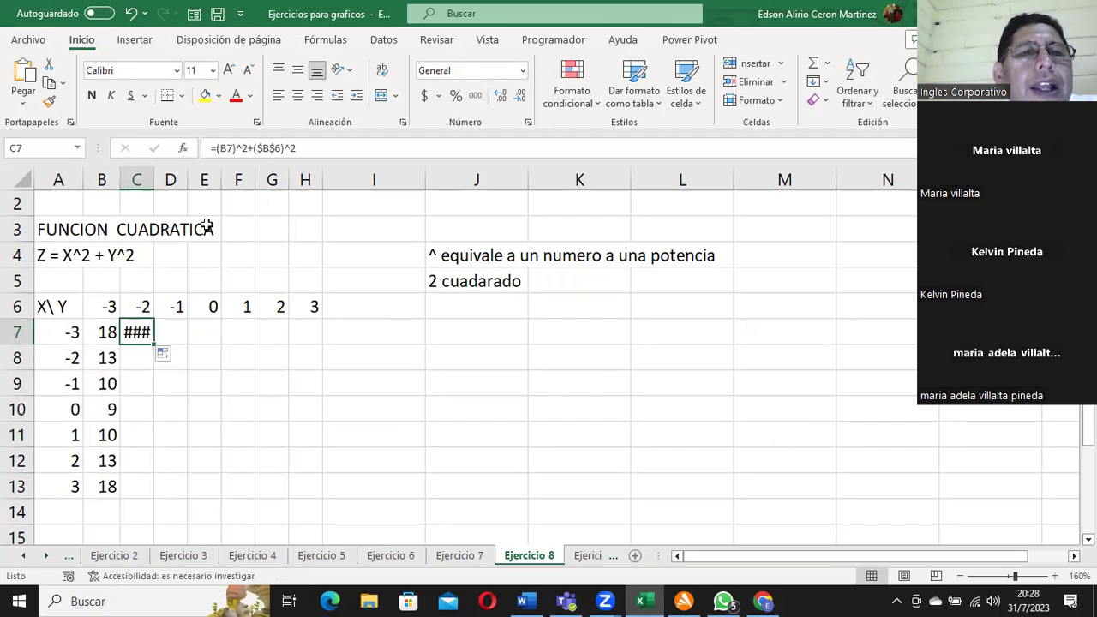
left_click(268, 150)
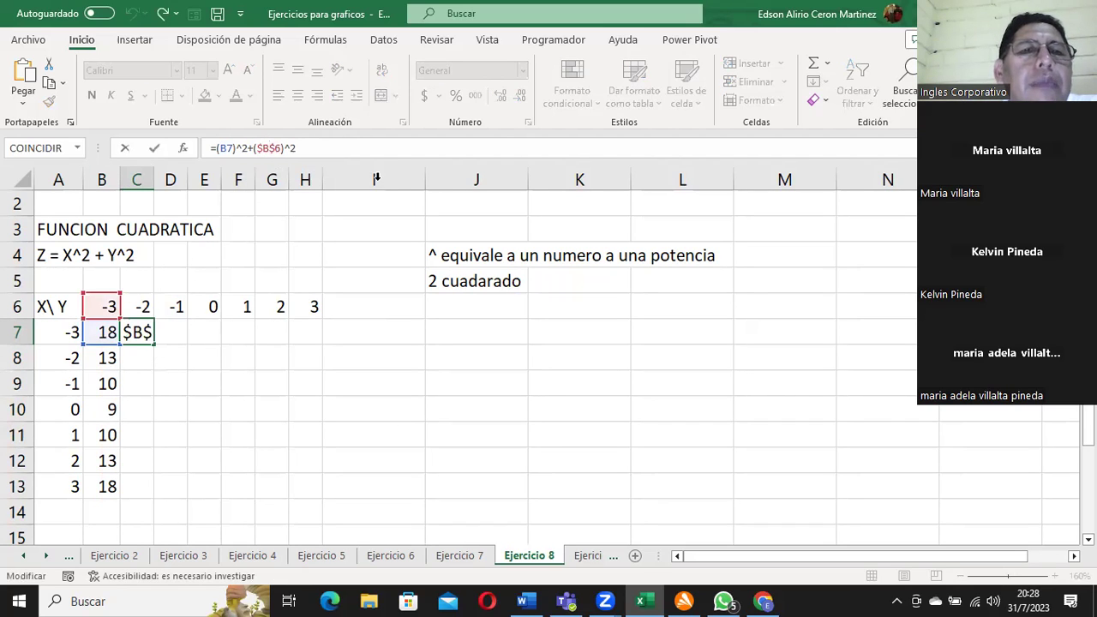
key("BackSpace")
type("c")
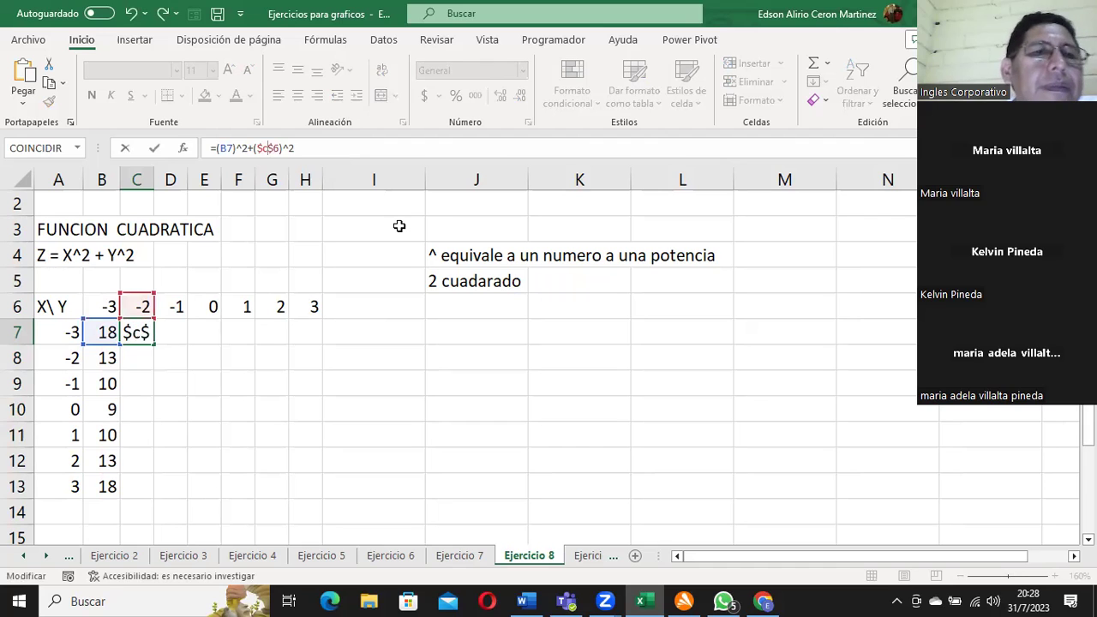
key("Return")
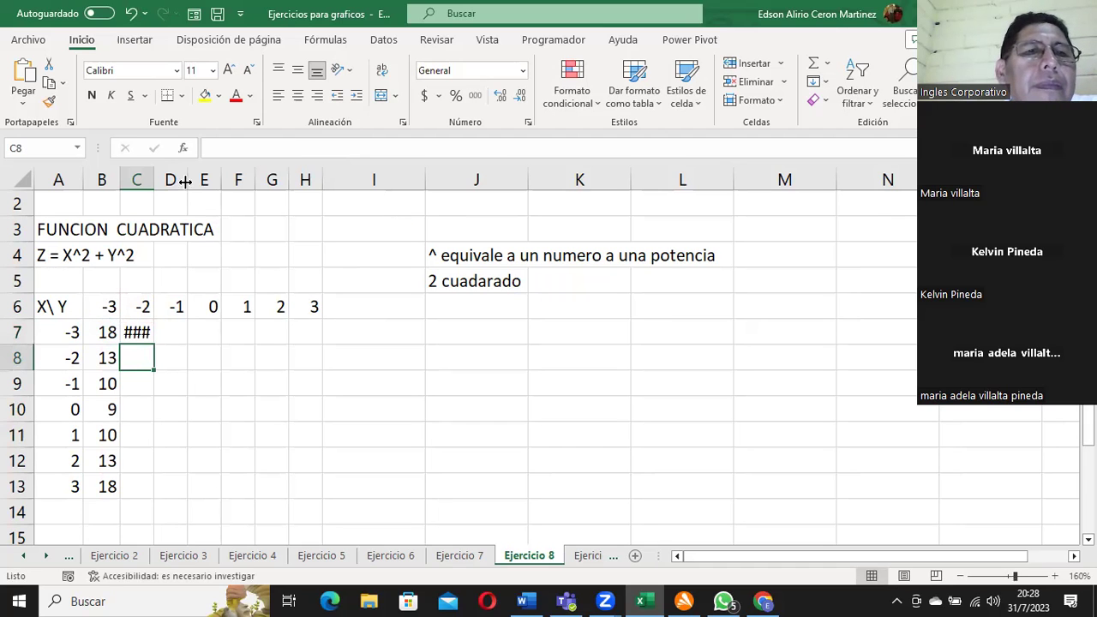
left_click_drag(149, 174, 176, 174)
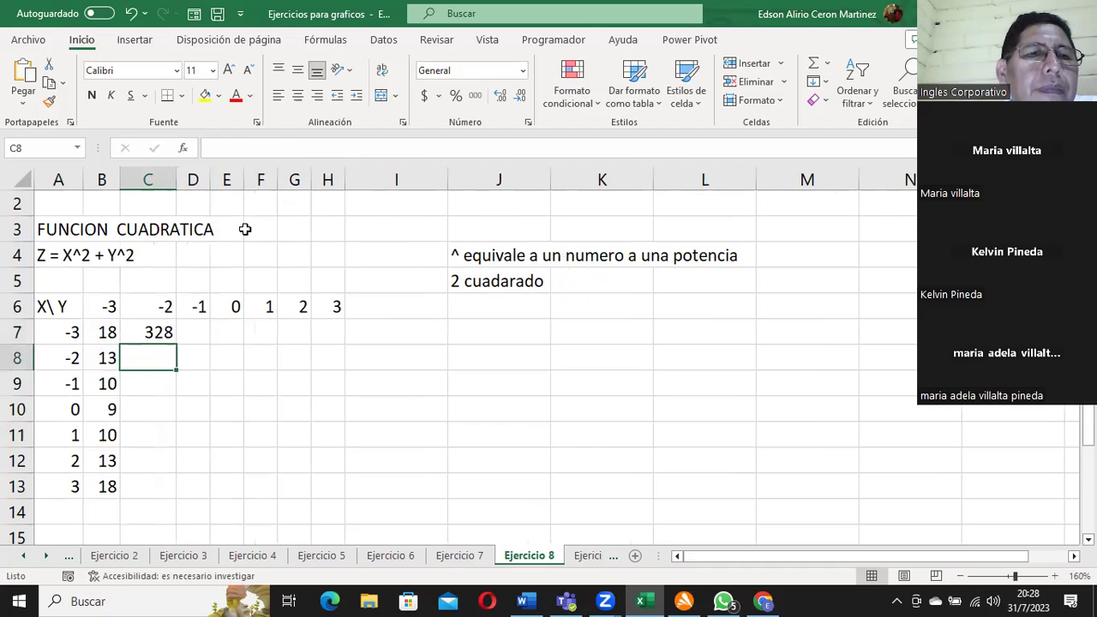
- Change the X reference in C7's formula to A7 and fill the formula down through C13
left_click(149, 336)
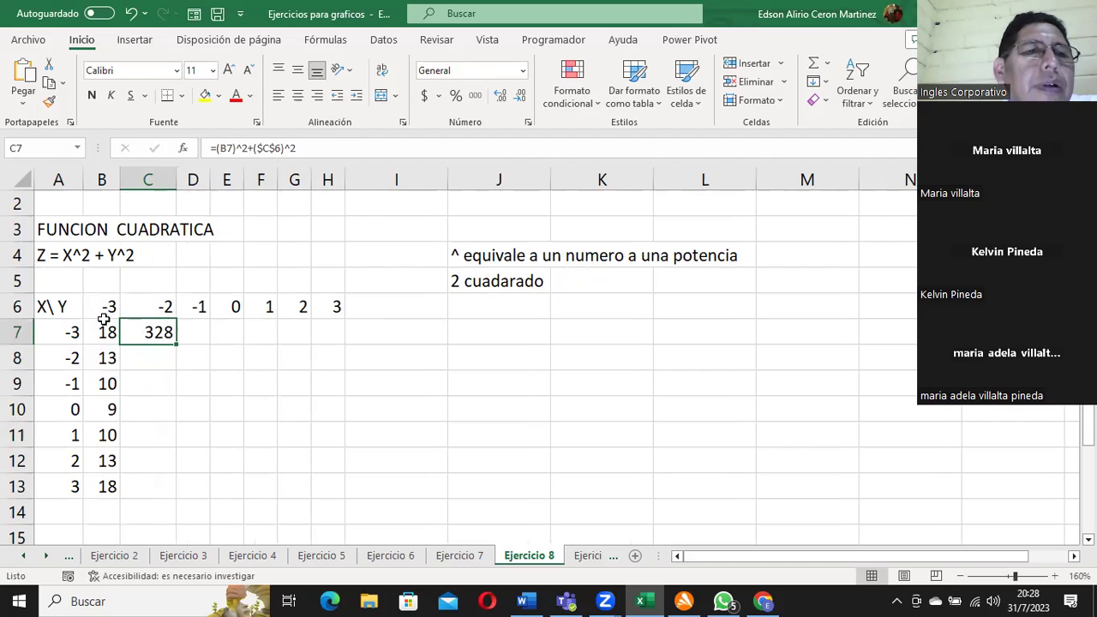
left_click(305, 148)
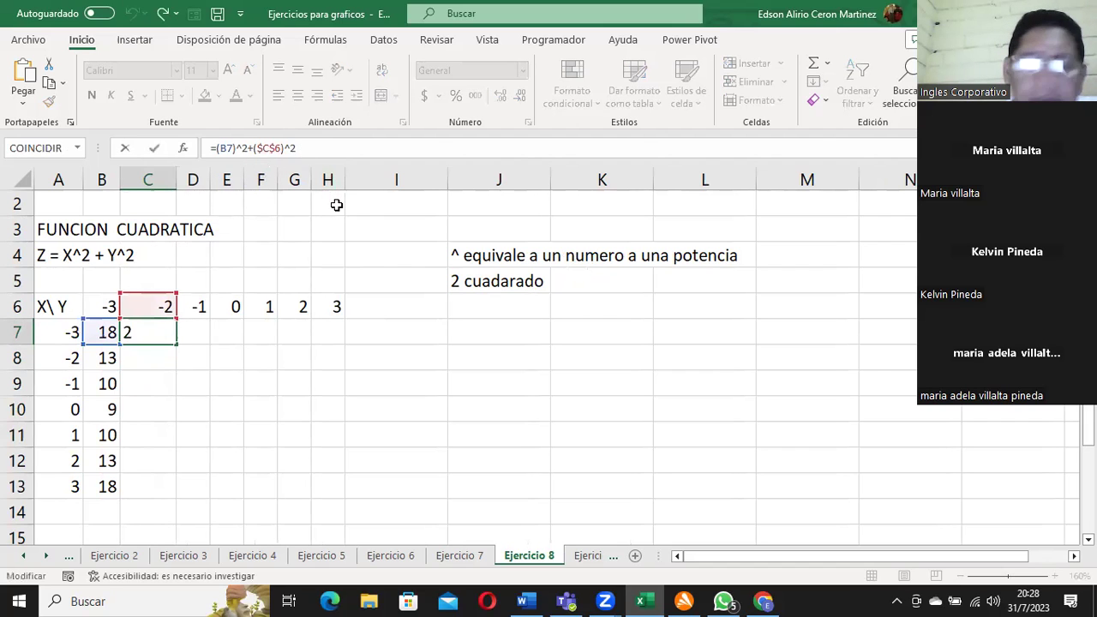
left_click(223, 148)
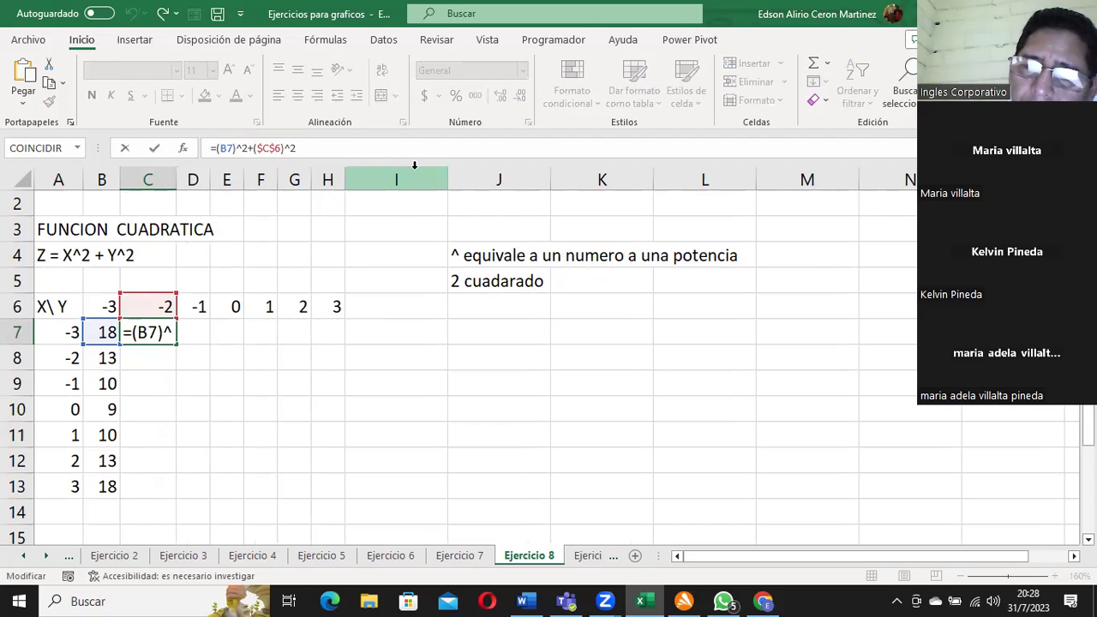
key("Delete")
type("a")
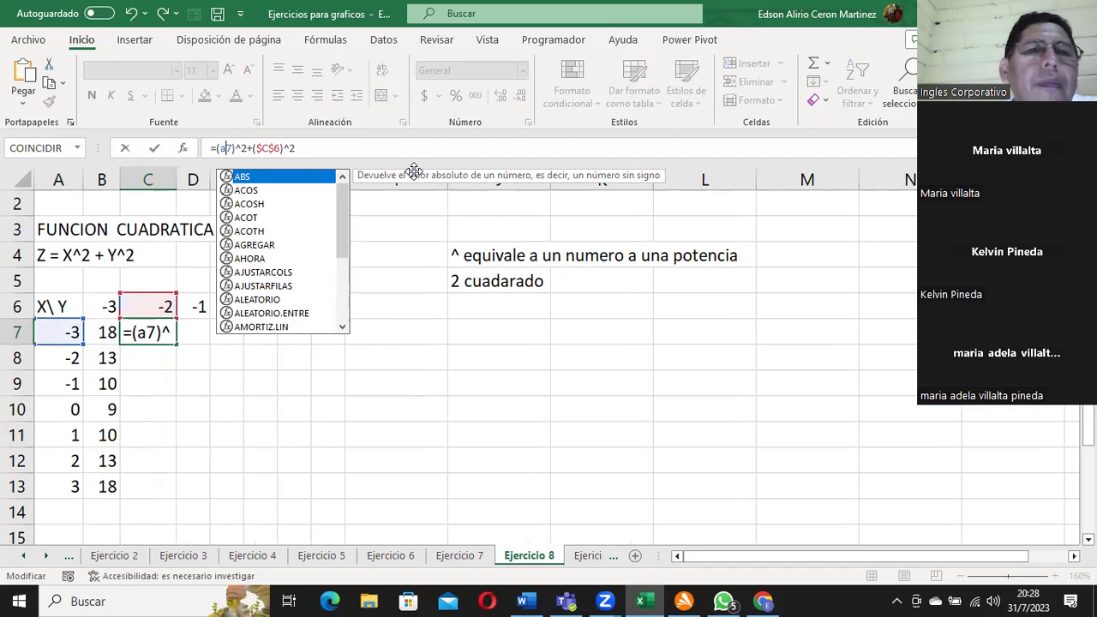
key("Return")
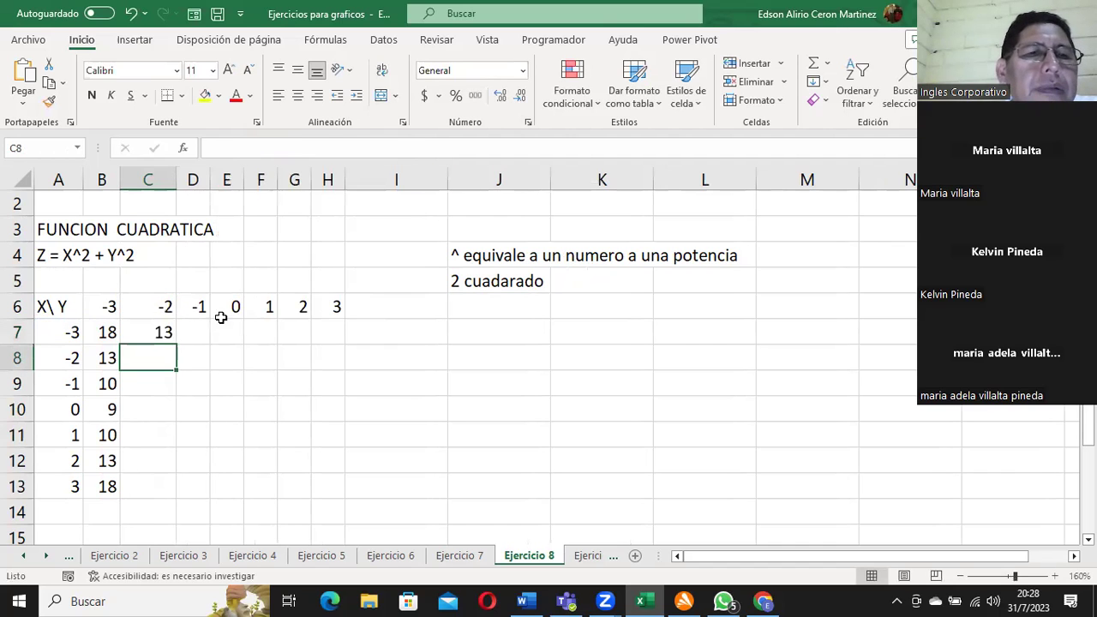
left_click(152, 329)
left_click_drag(174, 344, 187, 498)
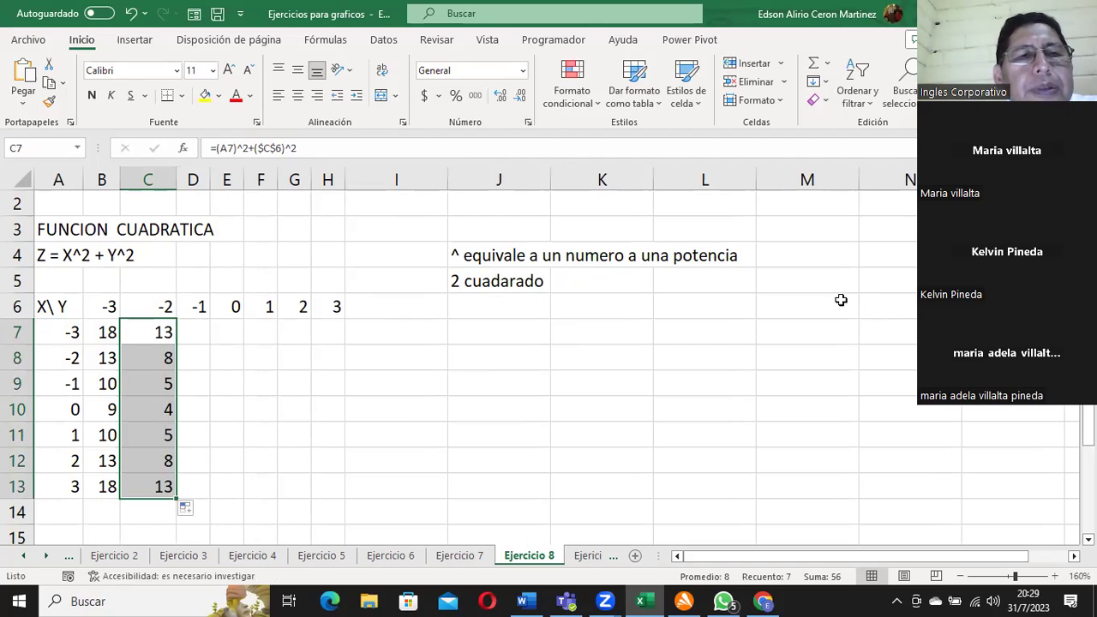
- Locate the X value in A7 and the Y value in D6, and select D7 for the column's first result
left_click(69, 334)
left_click(196, 307)
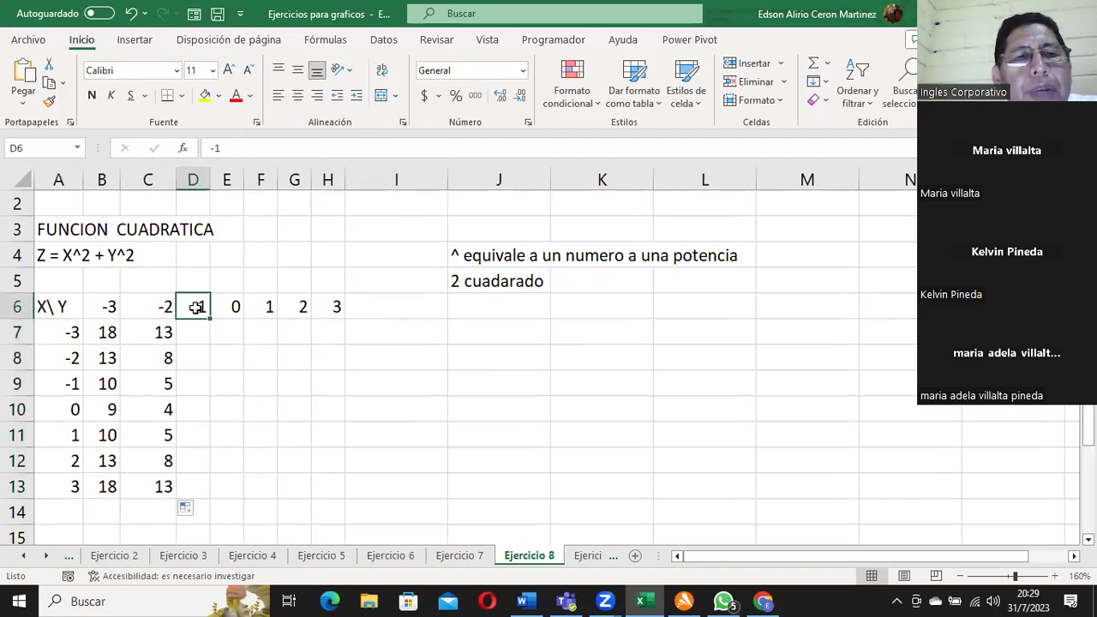
left_click(200, 333)
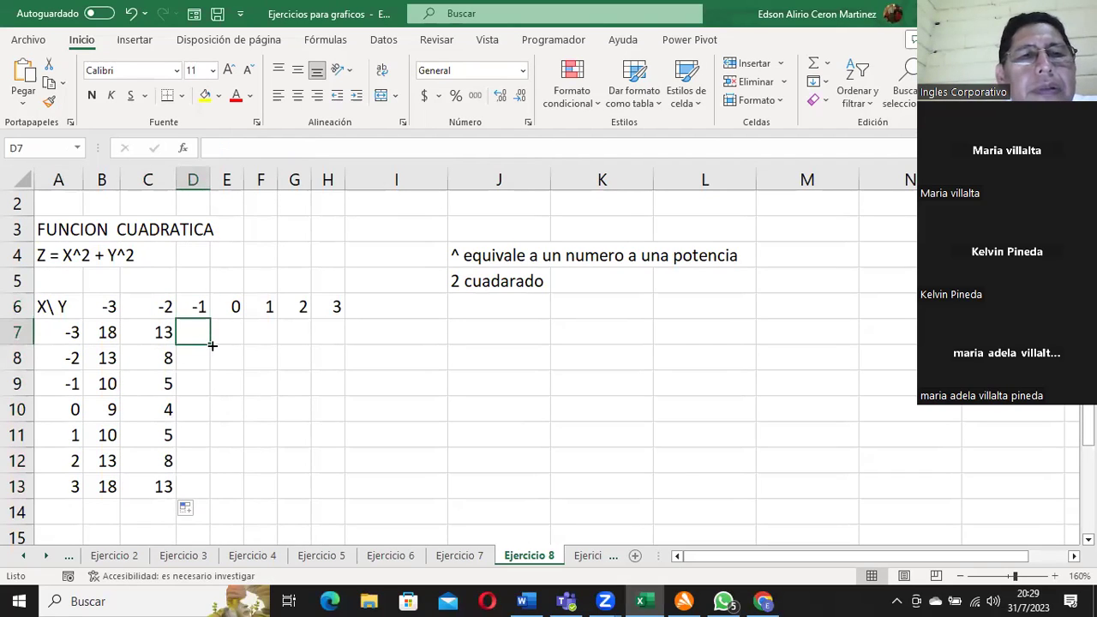